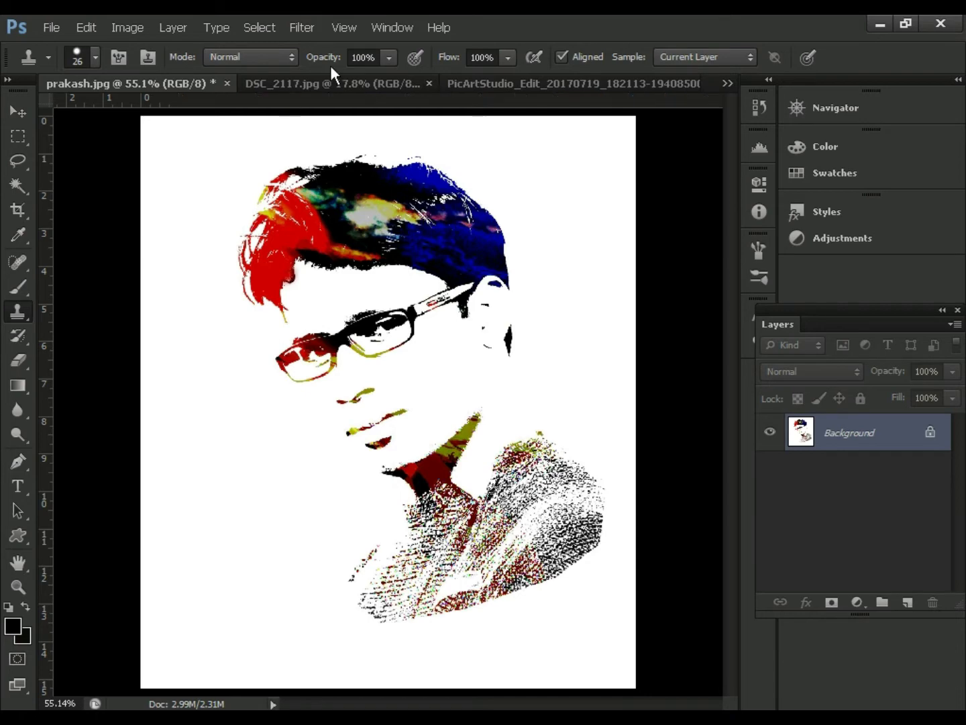
Preview the purple DSC_2117 sample portrait and the red-and-blue sample portrait.
left_click(313, 82)
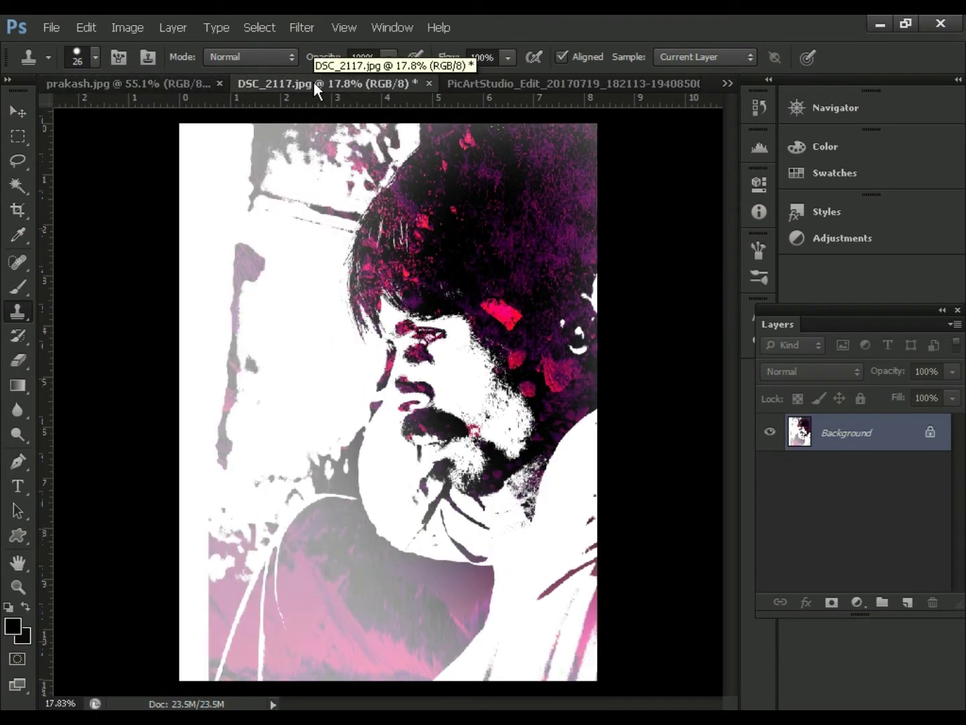
left_click(504, 84)
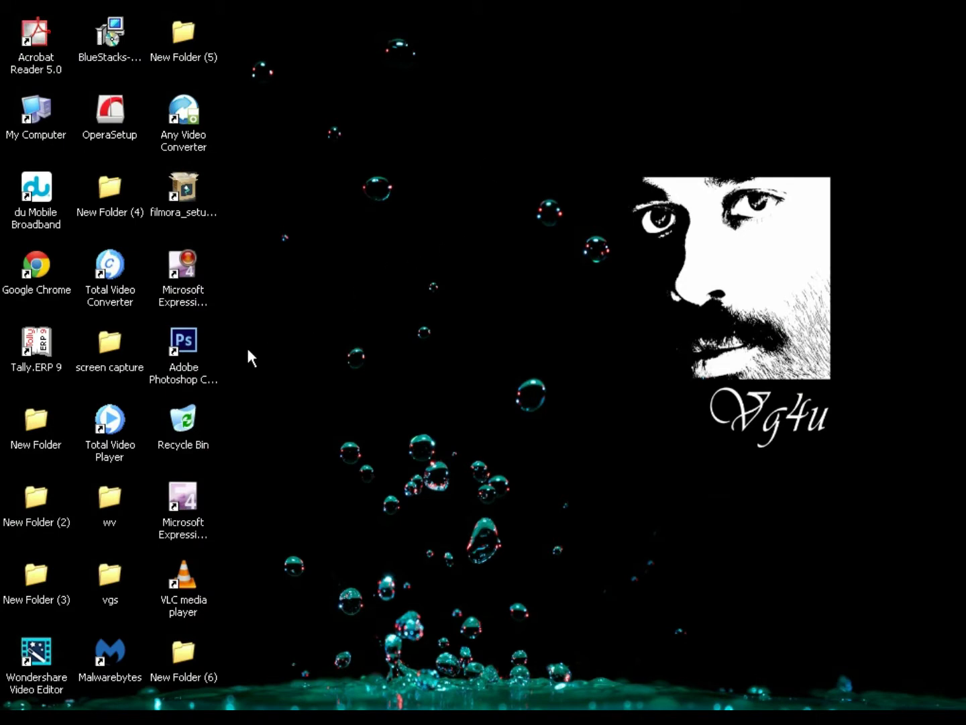
Relaunch Adobe Photoshop CS6 from its desktop shortcut.
right_click(193, 343)
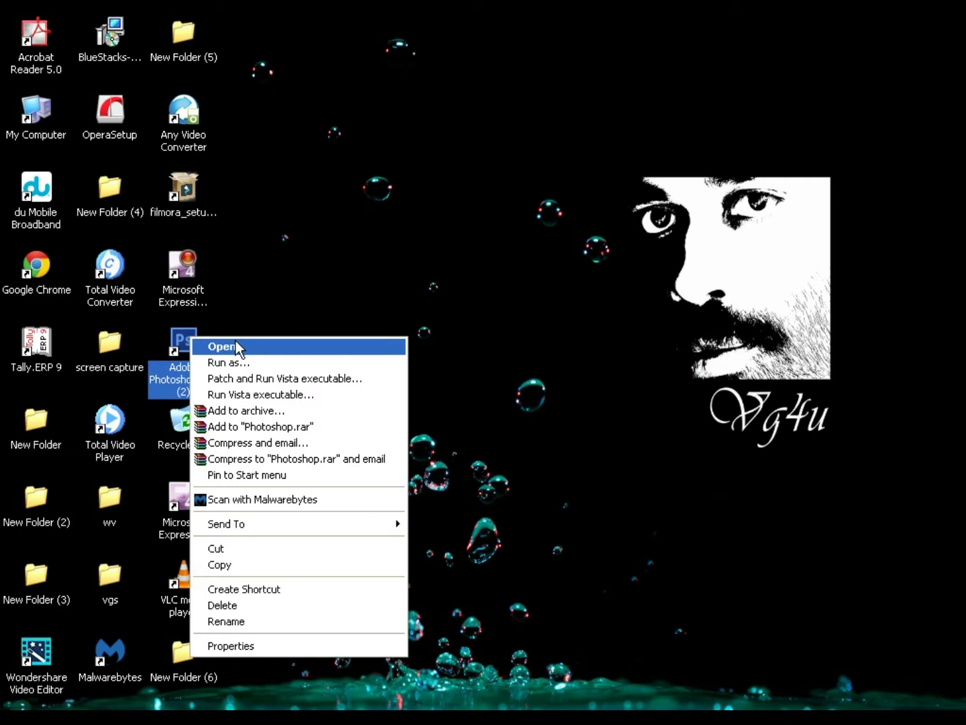
left_click(235, 342)
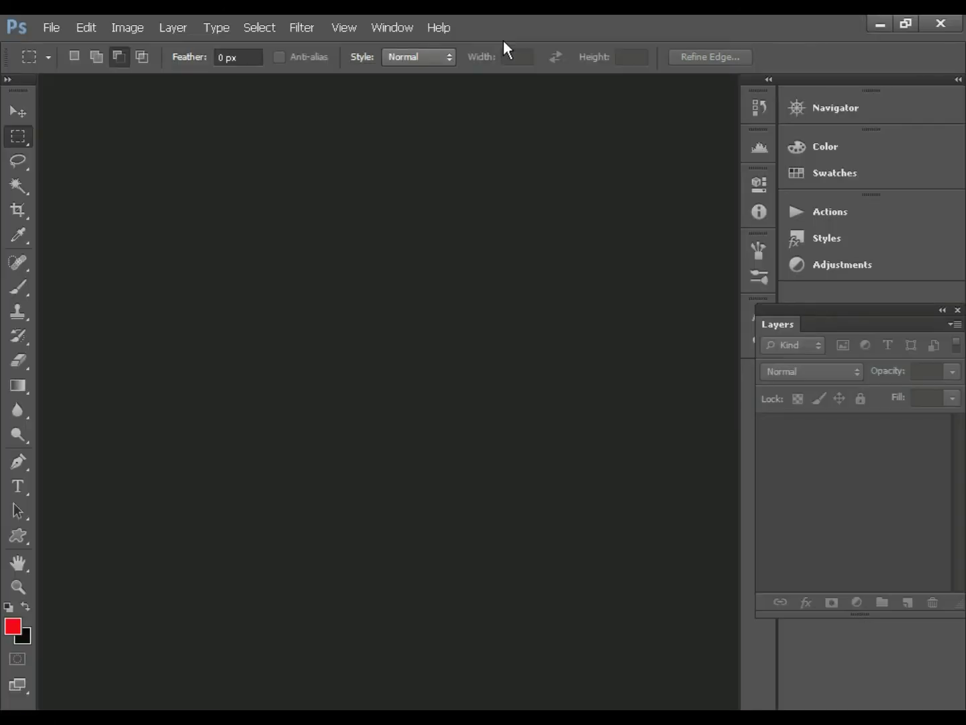
Open the portrait DSC_0021 and the sunset DSC_9220 together, browsing in thumbnail view.
left_click(49, 28)
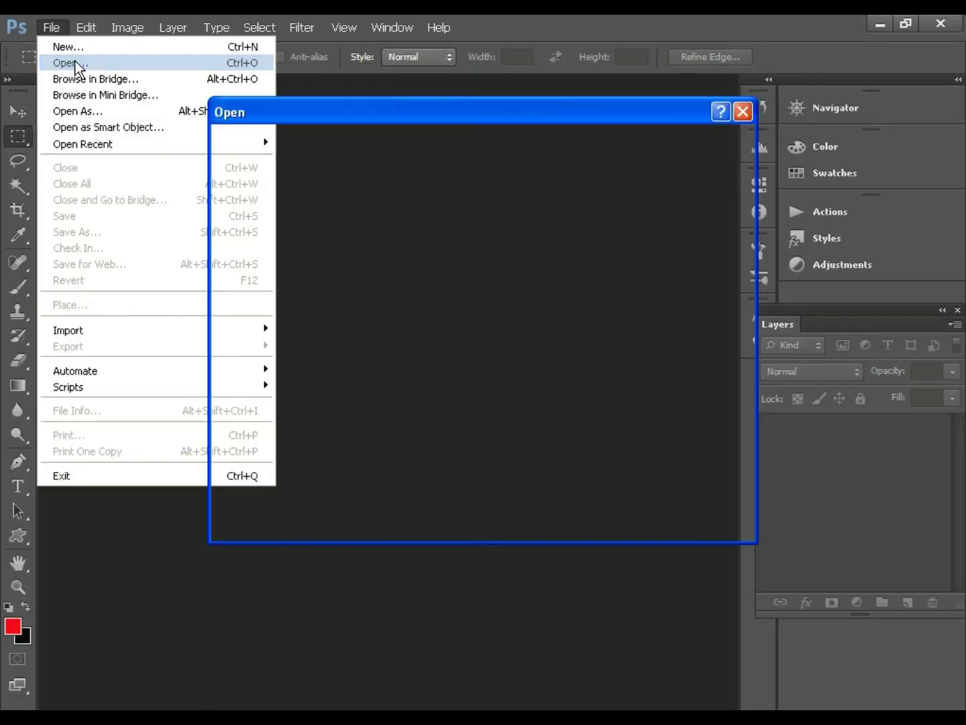
left_click(77, 63)
left_click(644, 152)
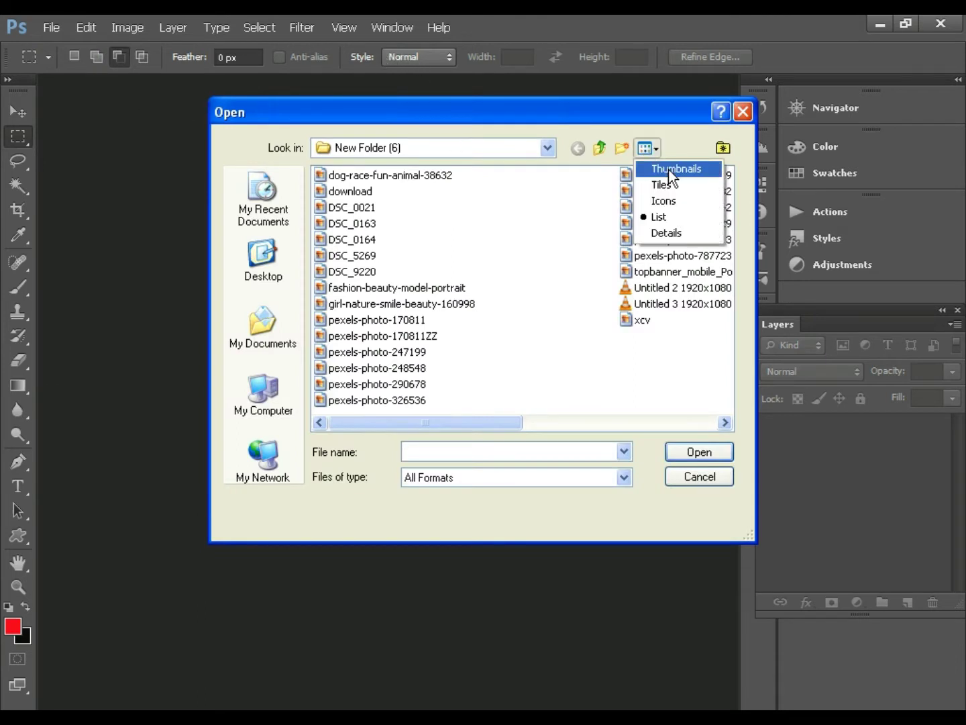
left_click(669, 170)
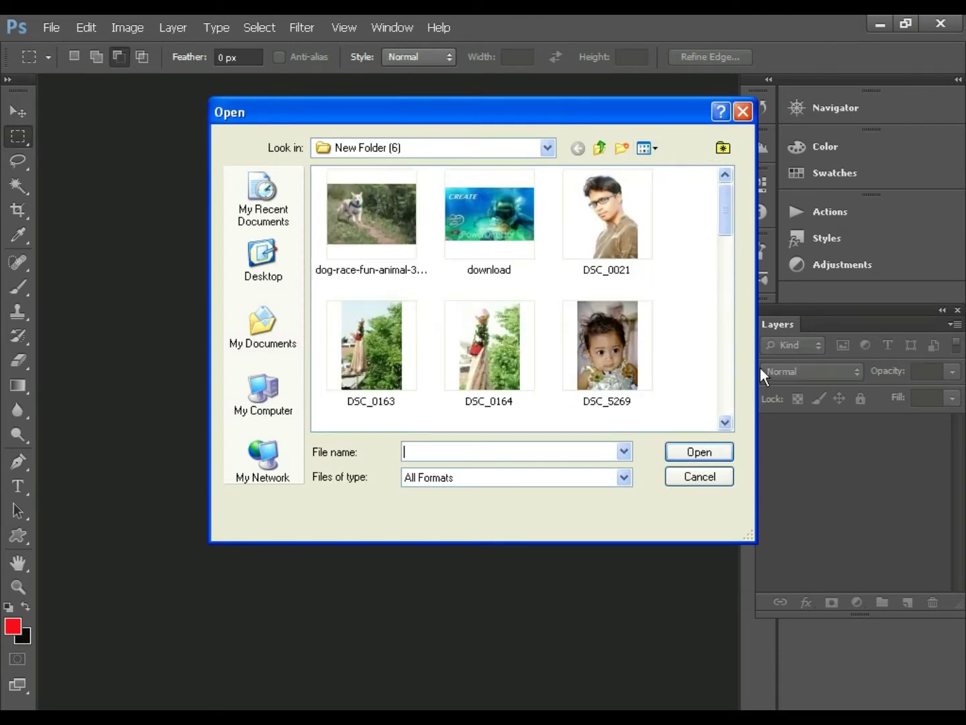
left_click(620, 230)
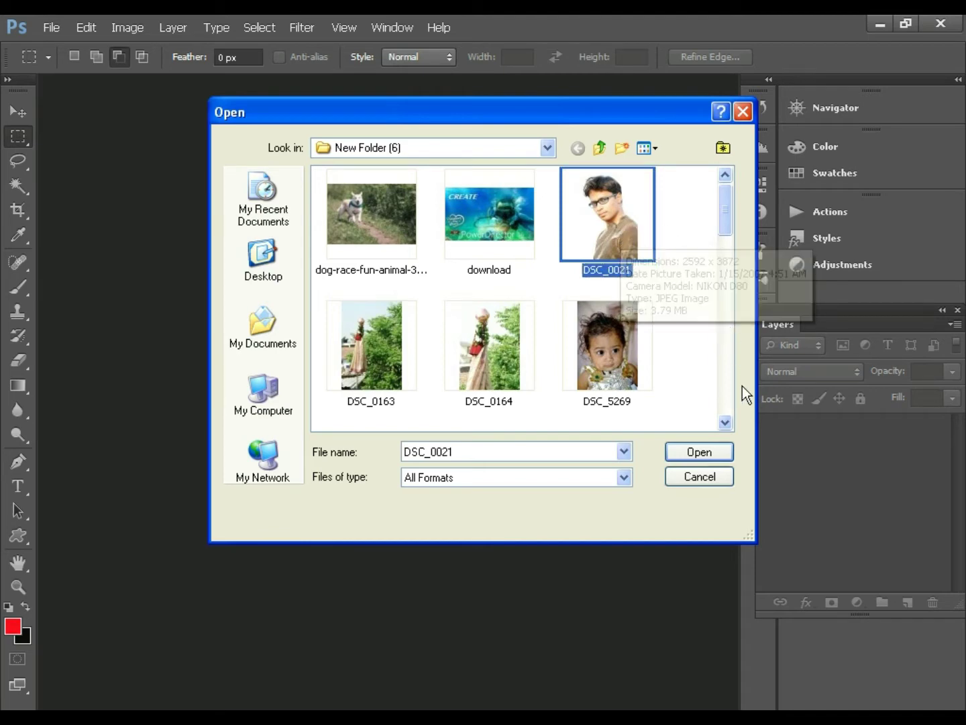
left_click(724, 423)
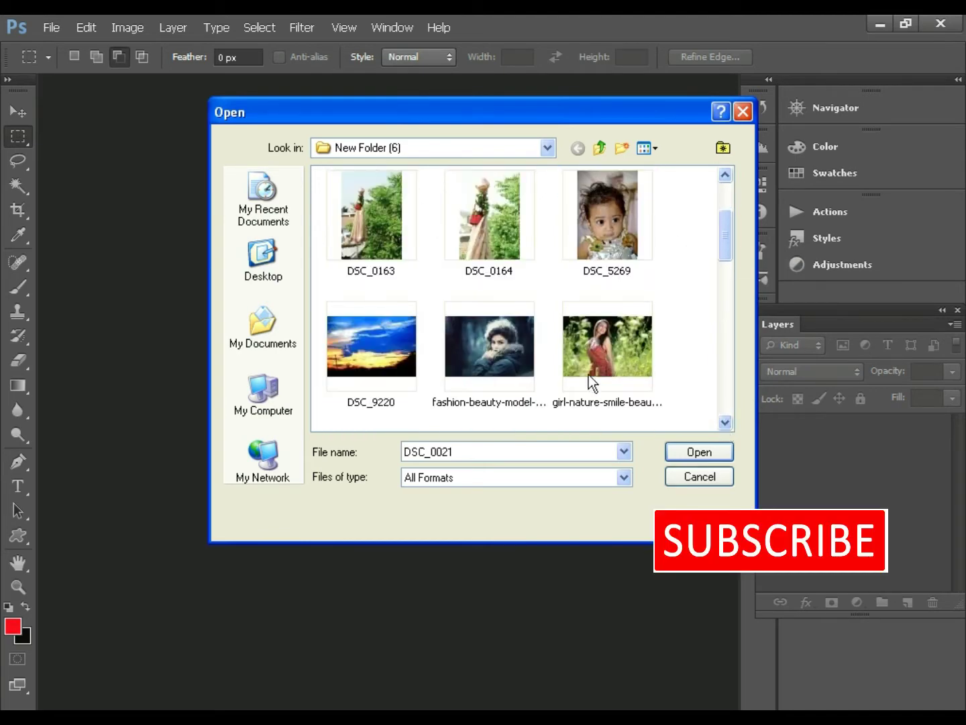
left_click(383, 345, "ctrl")
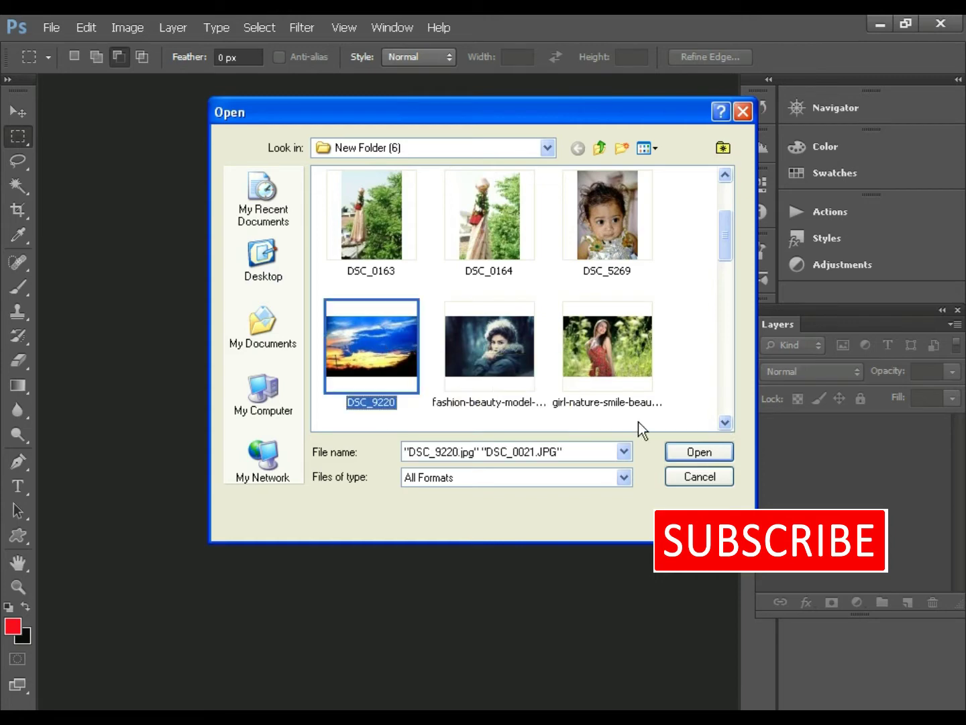
left_click(699, 453)
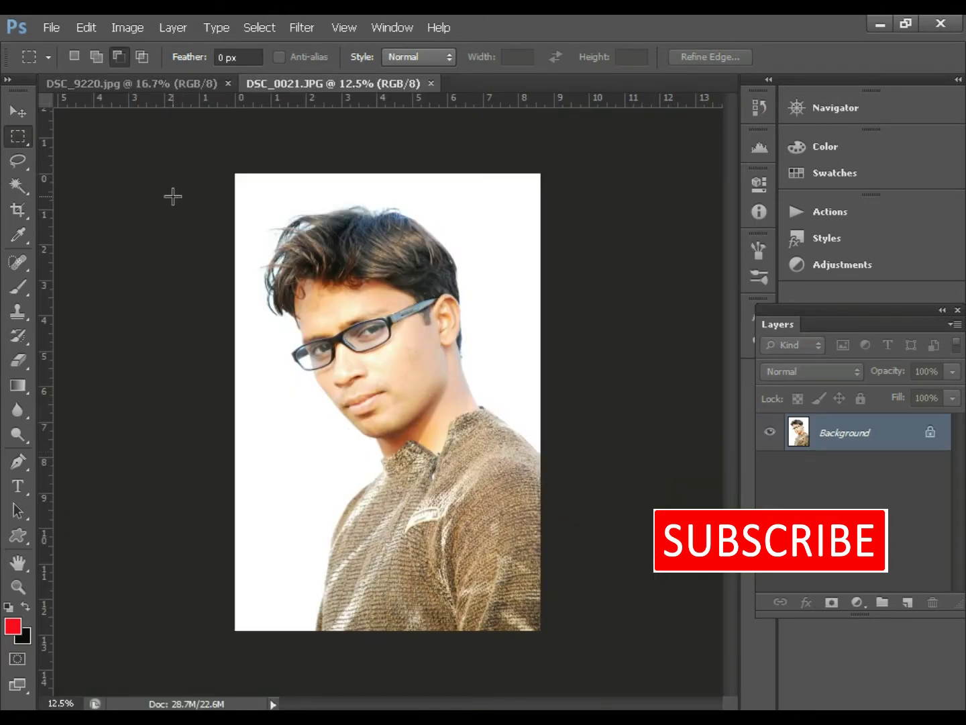
left_click(160, 82)
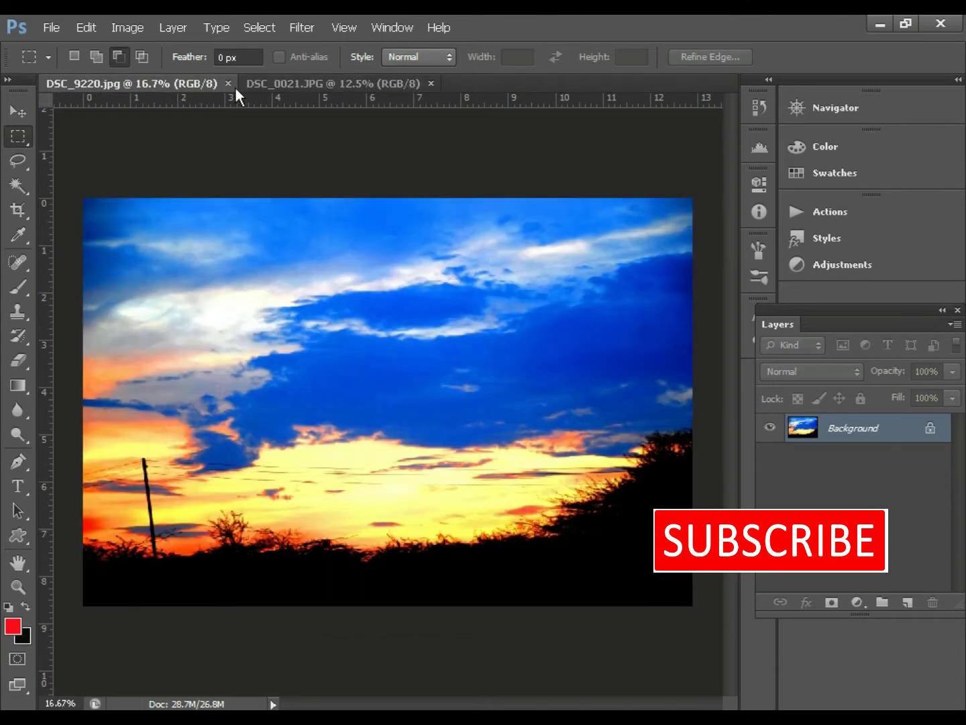
Return to DSC_0021 and switch to the Polygonal Lasso Tool.
left_click(316, 82)
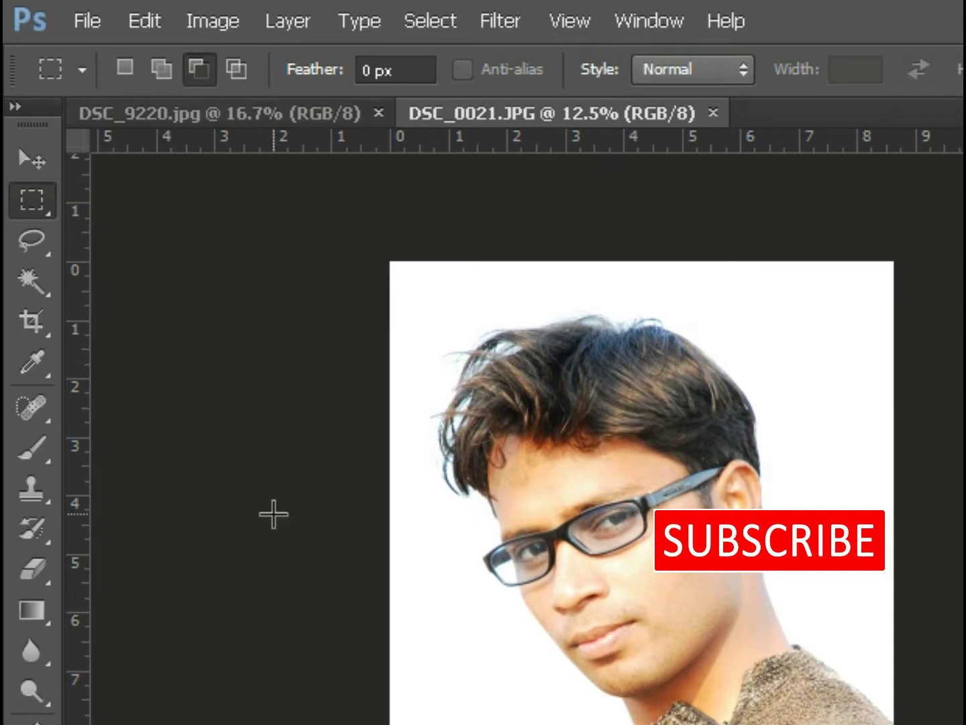
left_click(39, 246)
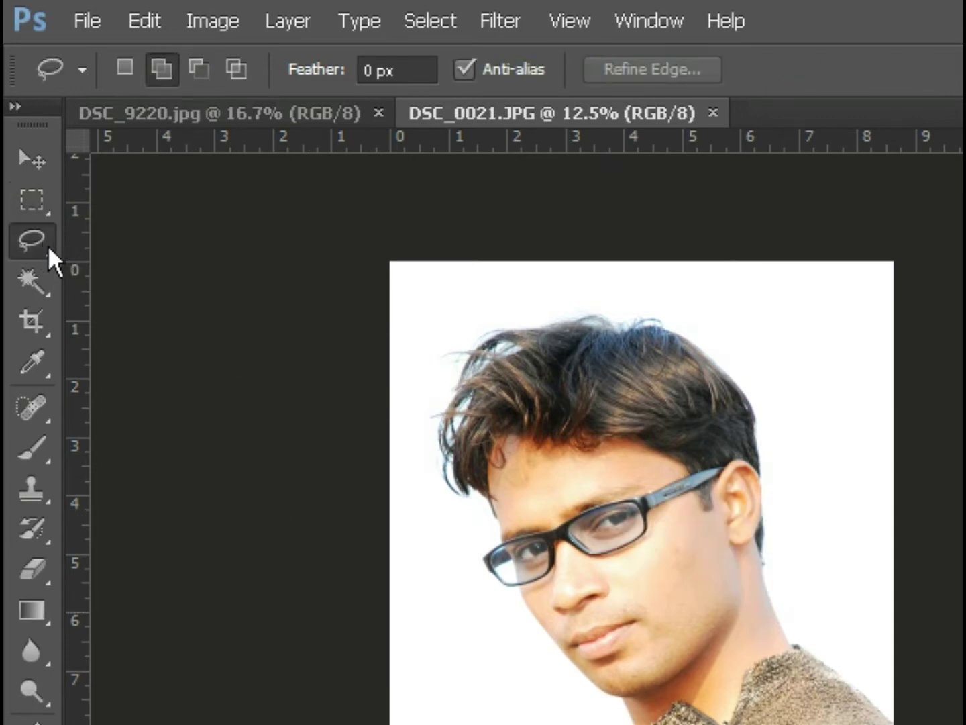
right_click(45, 249)
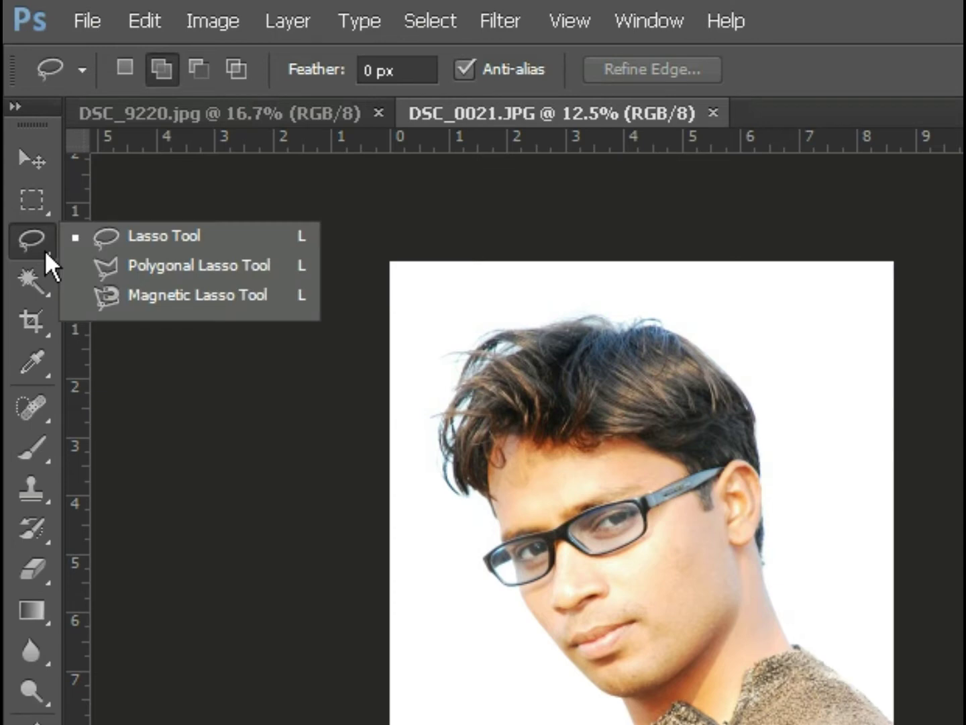
left_click(170, 263)
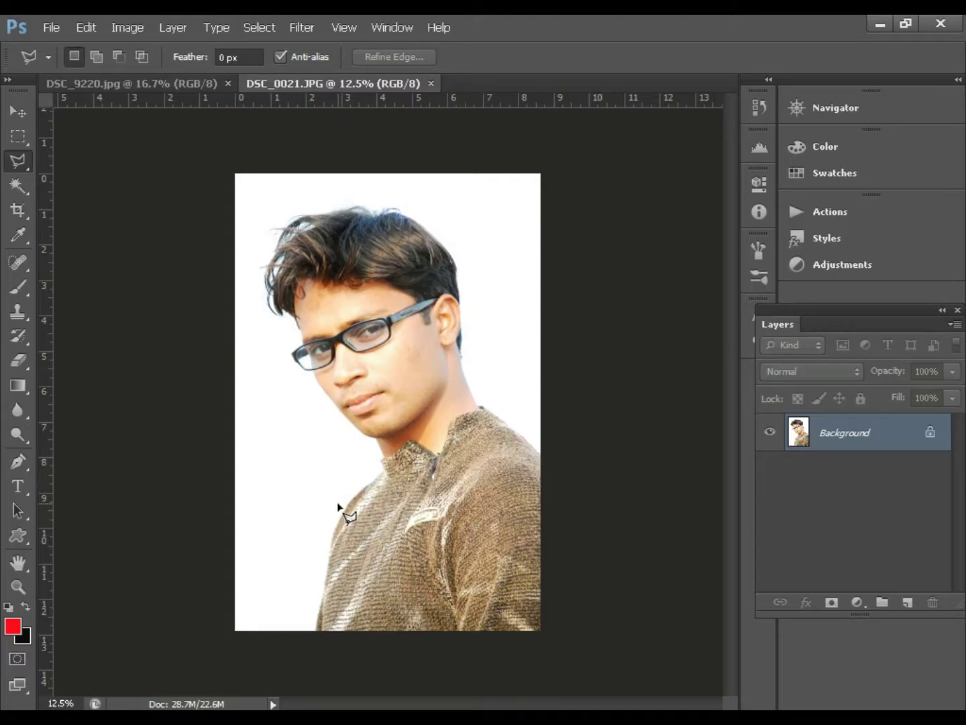
Trace the outline from the shirt up the left side of the face and over the hair.
left_click(340, 504)
left_click(367, 477)
left_click(368, 456)
left_click(290, 365)
left_click(290, 341)
left_click(293, 329)
left_click(263, 317)
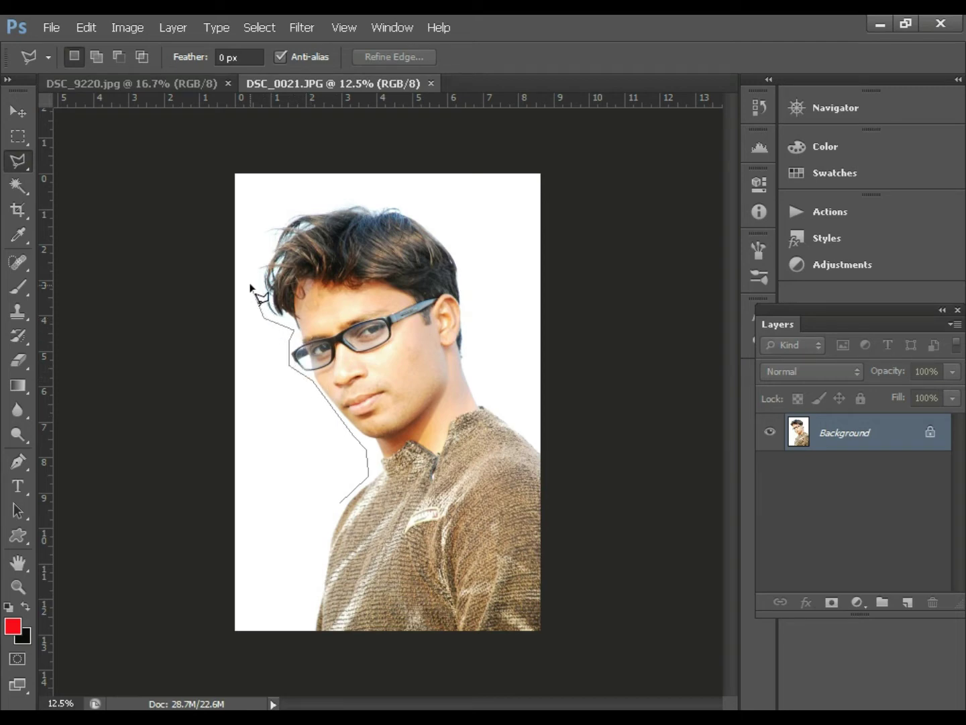
left_click(253, 266)
left_click(270, 221)
left_click(304, 204)
left_click(365, 193)
Trace down the neck and right shoulder, close the selection, and copy it to Layer 1.
left_click(408, 199)
left_click(465, 254)
left_click(473, 295)
left_click(476, 372)
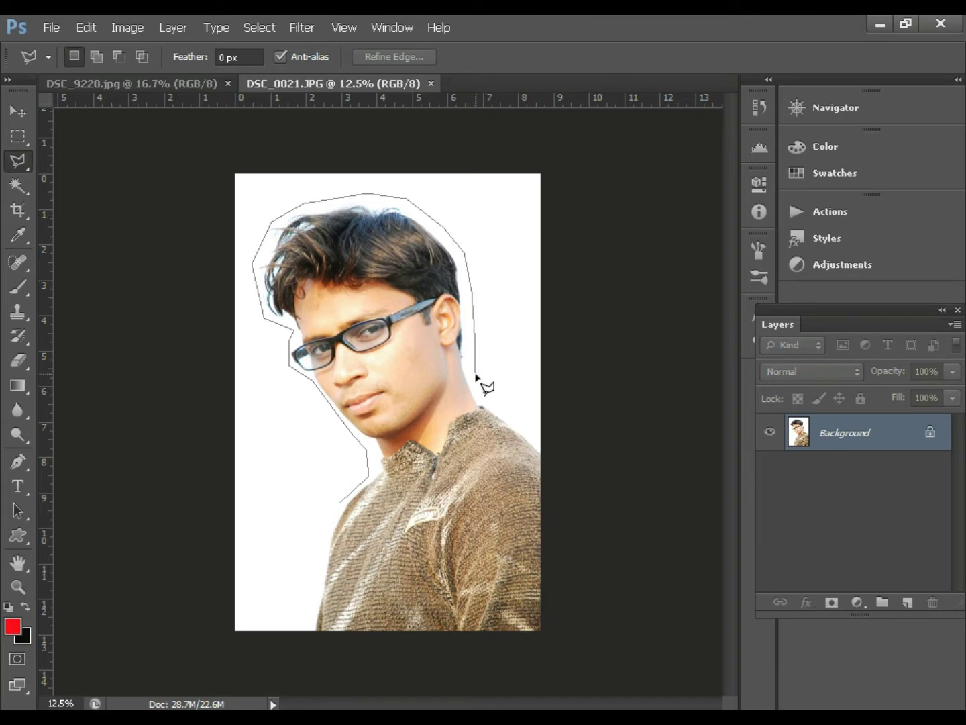
left_click(530, 432)
left_click(528, 483)
left_click(429, 532)
left_click(368, 541)
left_click(334, 517)
left_click(341, 504)
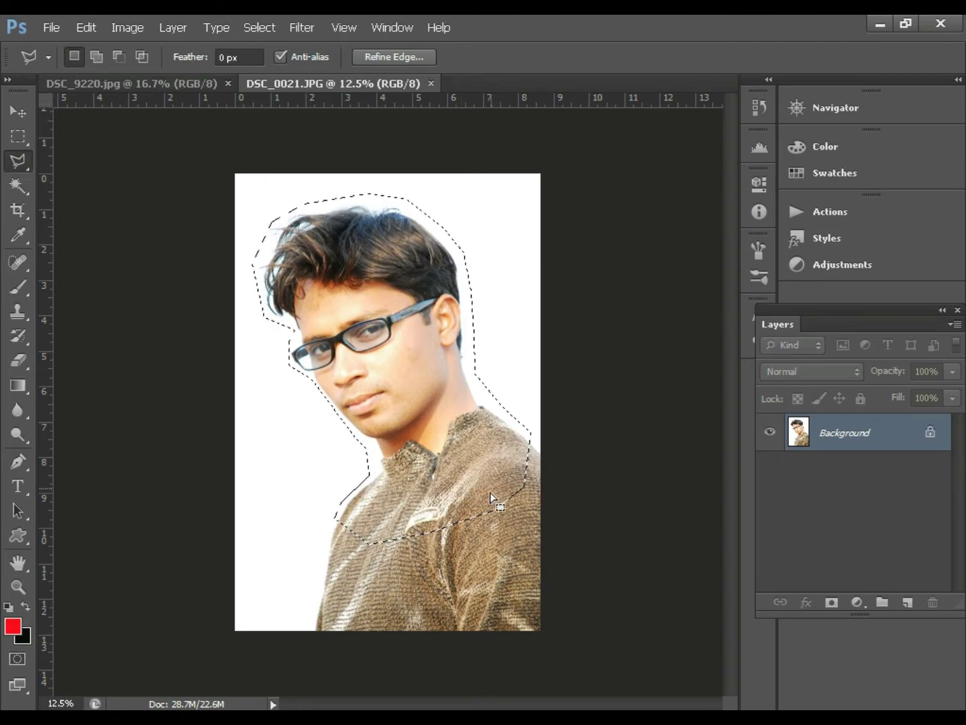
key("ctrl+j")
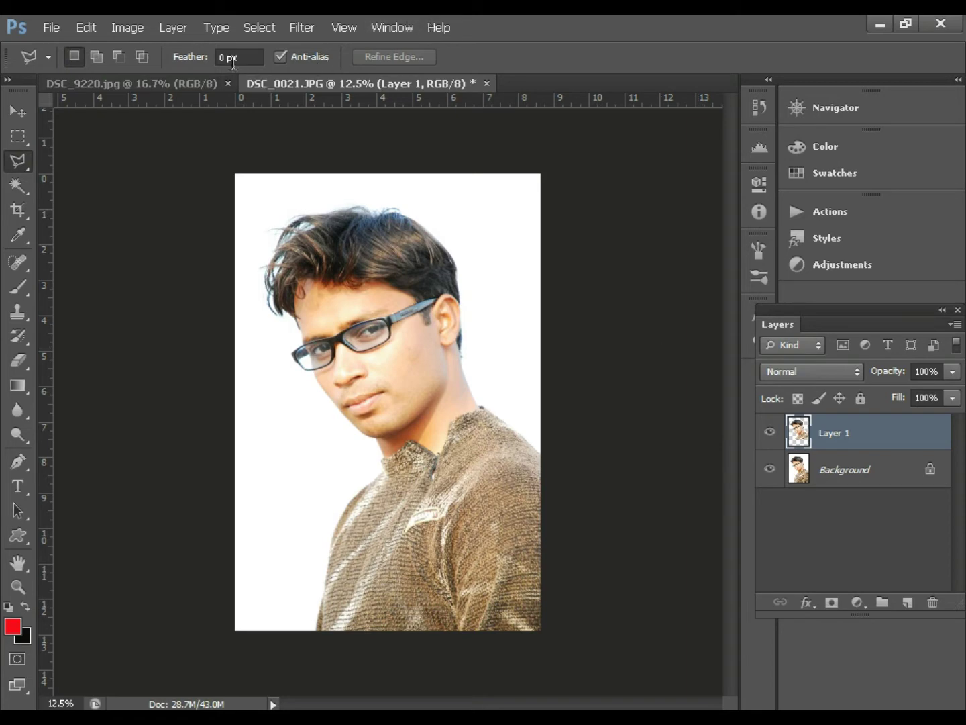
Apply a Threshold adjustment at level 139 to the head on Layer 1.
left_click(120, 28)
mouse_move(153, 205)
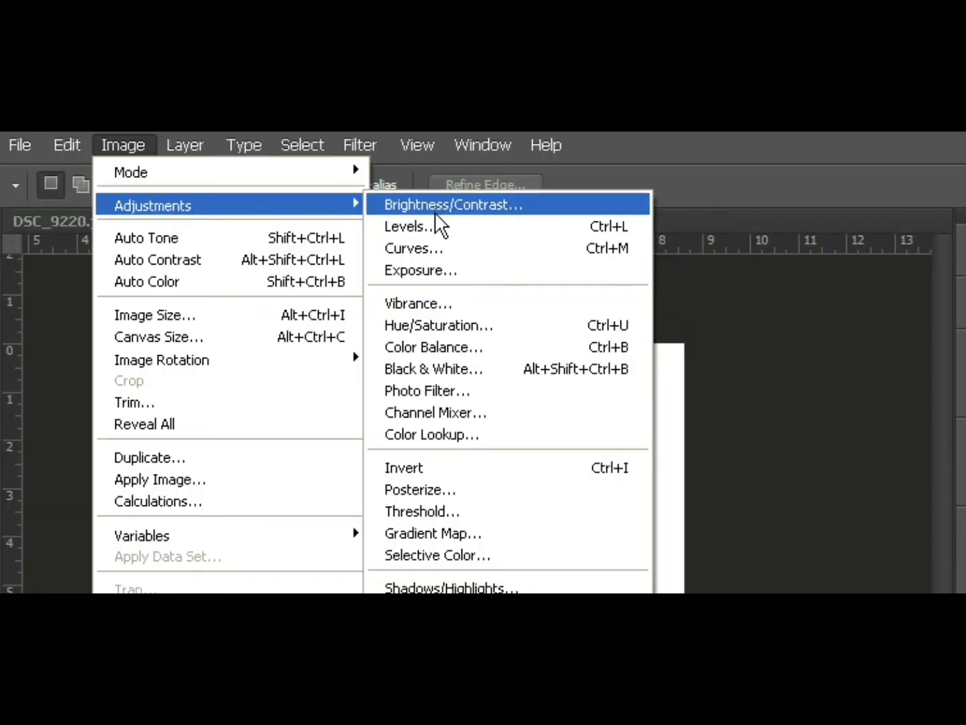
left_click(492, 504)
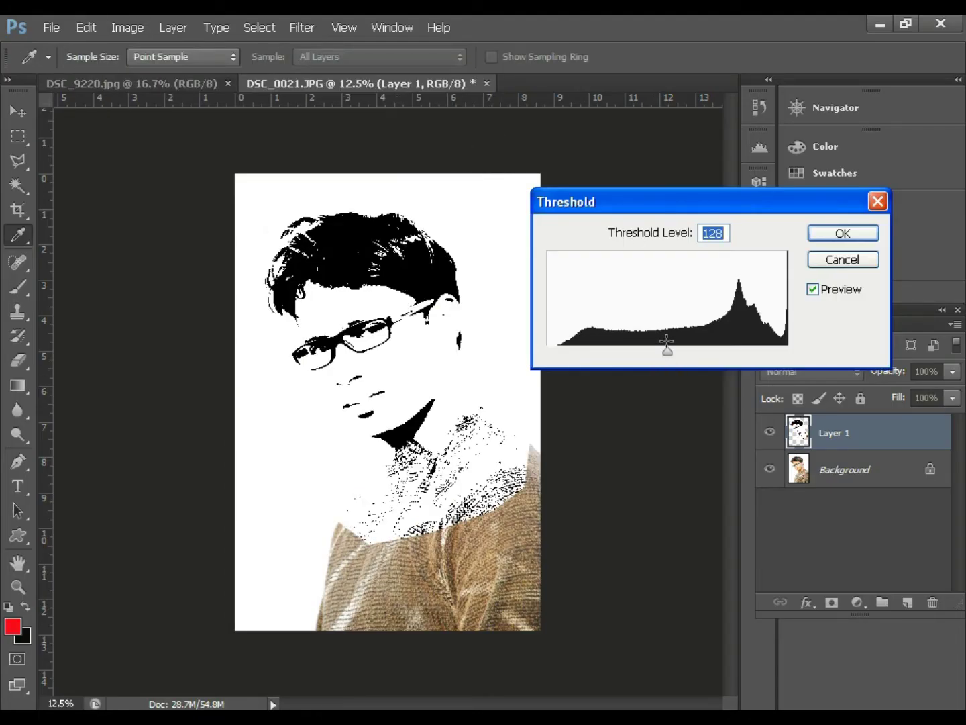
mouse_move(667, 353)
left_mouse_down()
mouse_move(661, 371)
mouse_move(677, 373)
left_mouse_up()
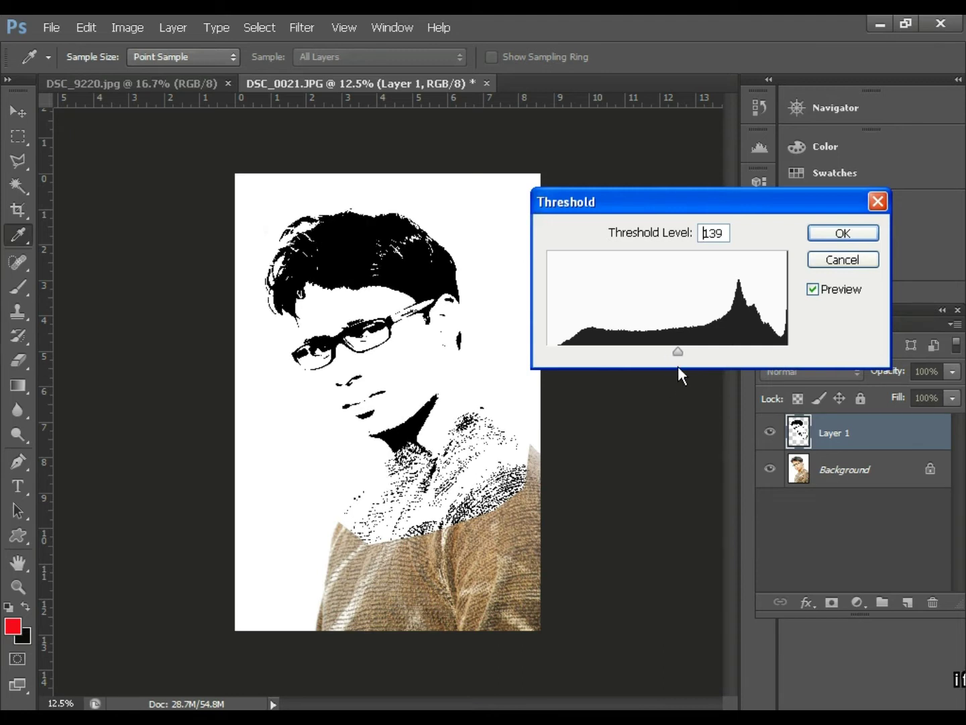
left_click(842, 235)
key("l")
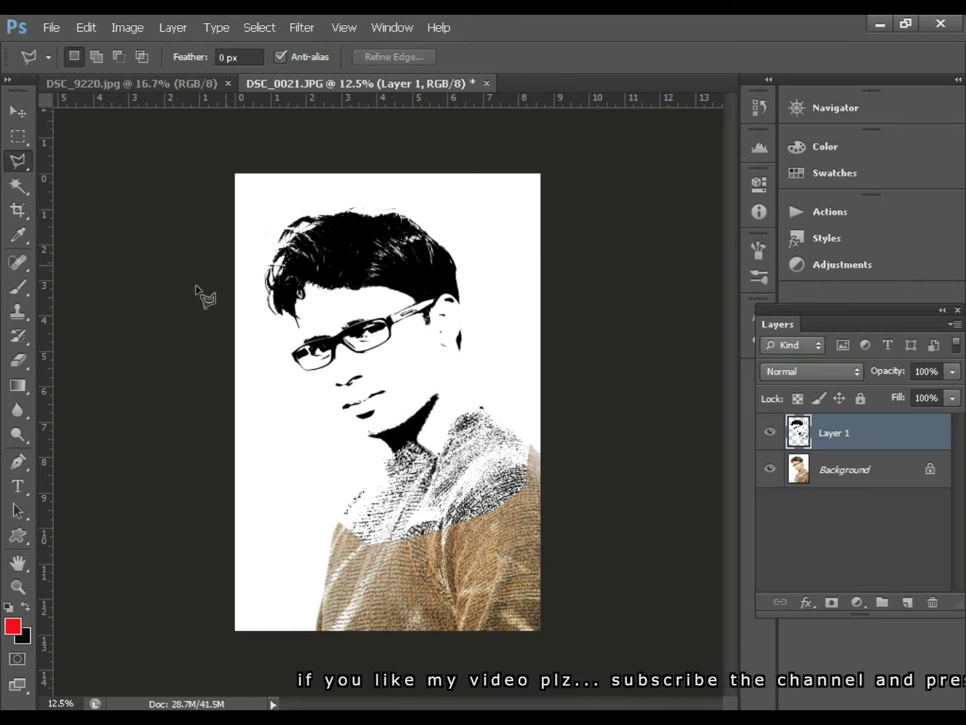
Lasso the neck and shirt area freehand and feather the selection by 10 pixels.
right_click(21, 165)
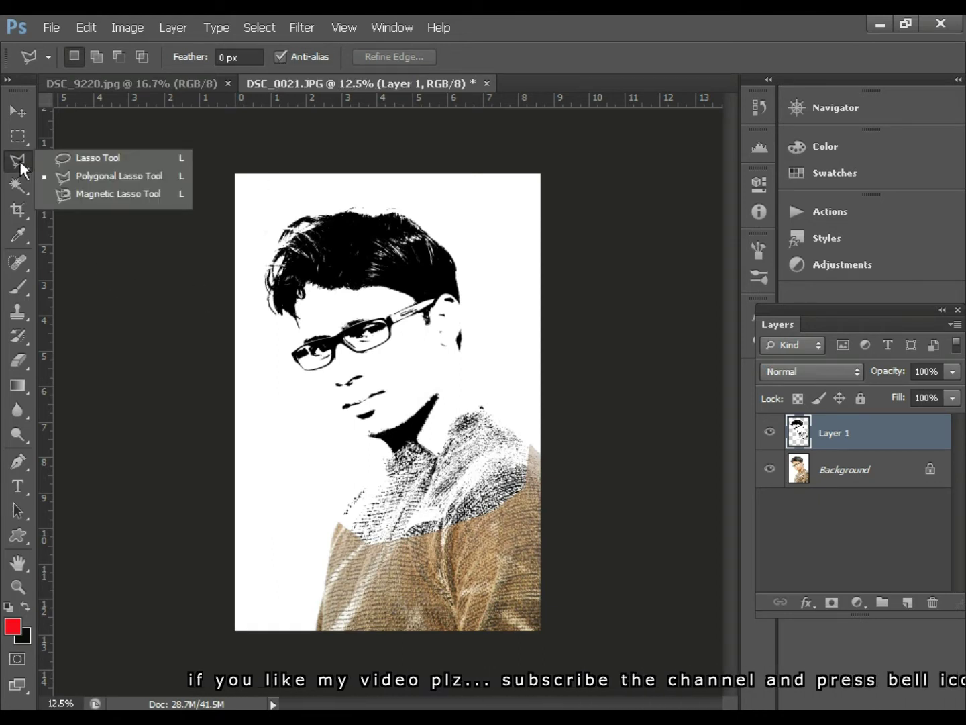
left_click(125, 158)
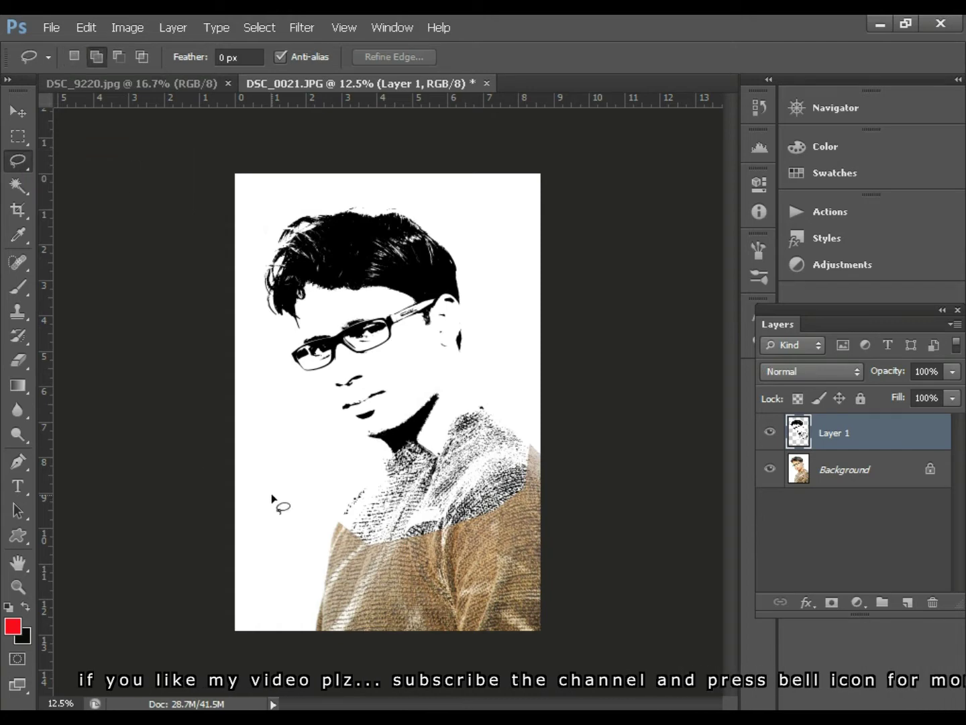
mouse_move(363, 449)
left_mouse_down()
mouse_move(311, 500)
mouse_move(523, 528)
left_mouse_up()
mouse_move(551, 458)
left_mouse_down()
mouse_move(513, 410)
mouse_move(469, 390)
mouse_move(423, 391)
mouse_move(372, 431)
mouse_move(357, 447)
mouse_move(362, 459)
left_mouse_up()
right_click(408, 483)
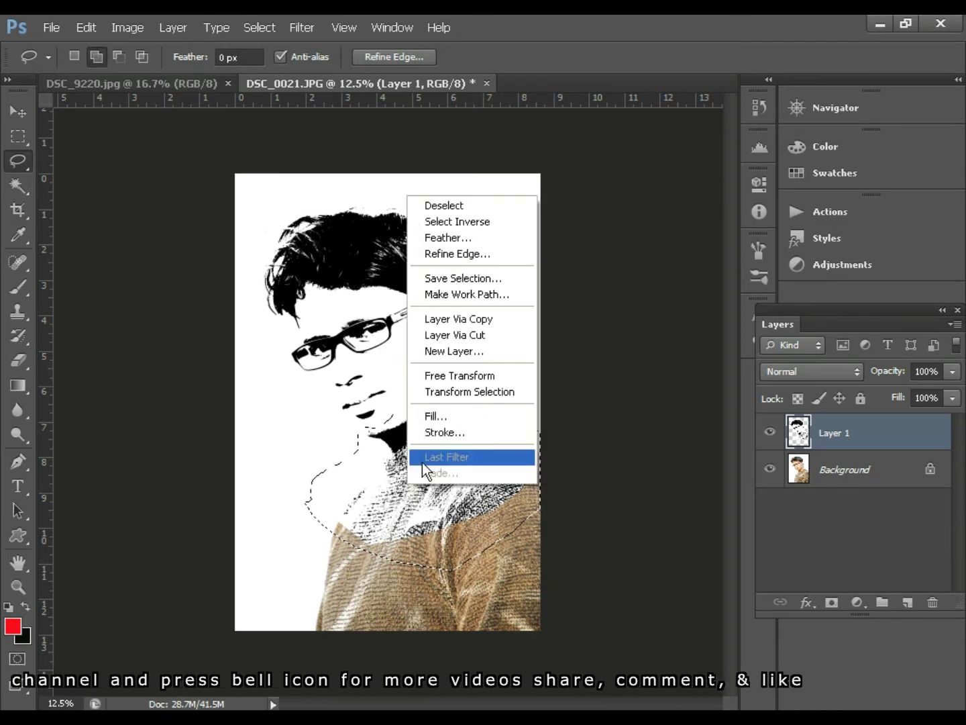
left_click(482, 238)
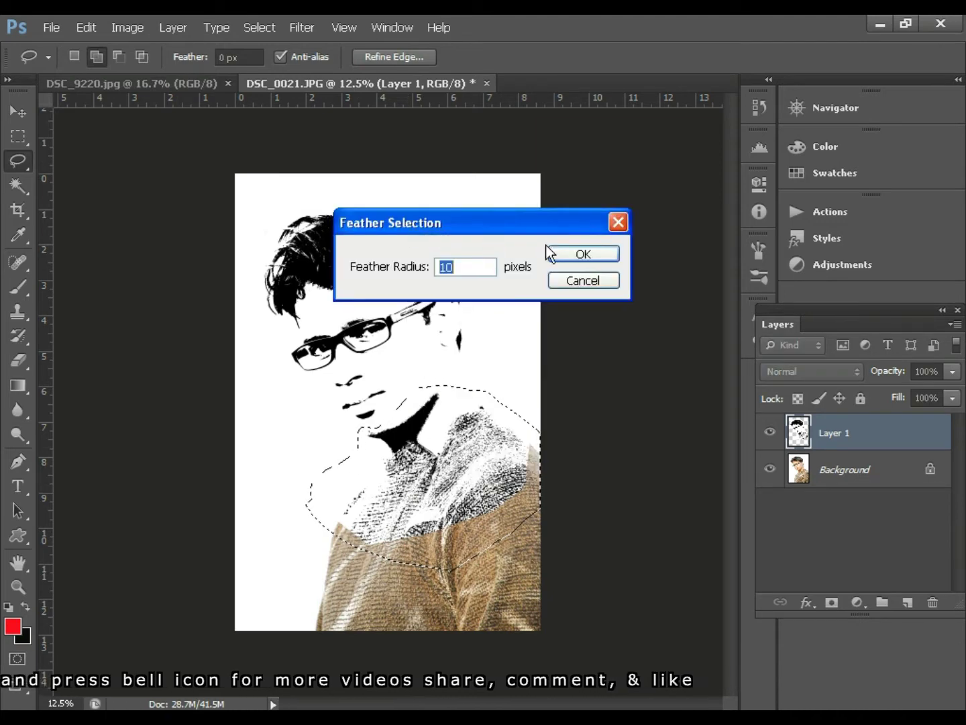
left_click(604, 253)
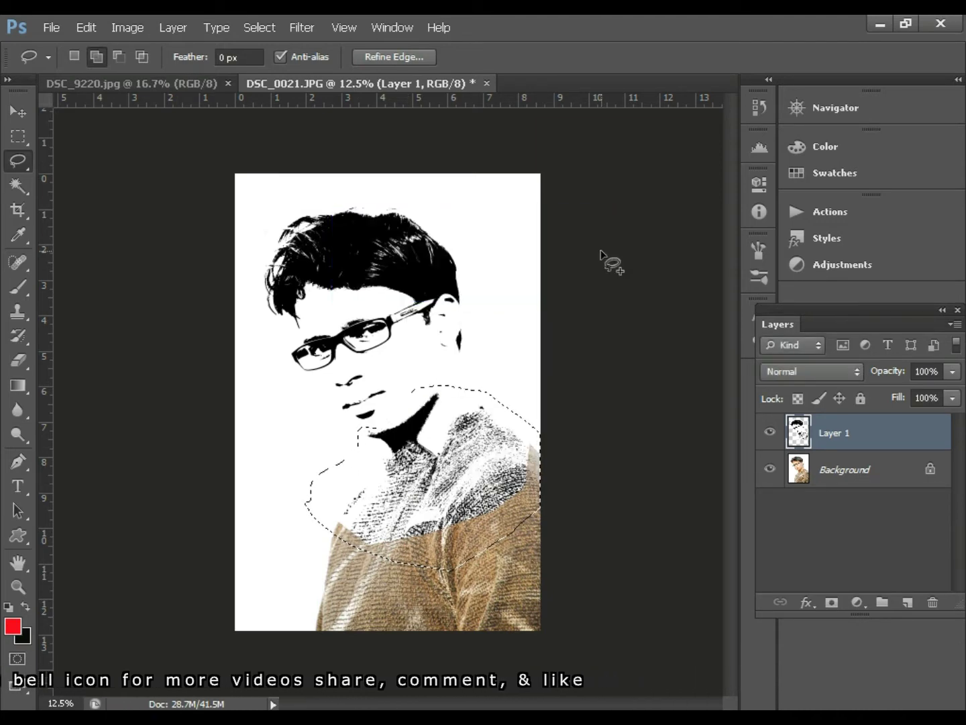
Preview a Levels darkening of the chest with midtones at 0.21, then cancel it.
left_click(127, 27)
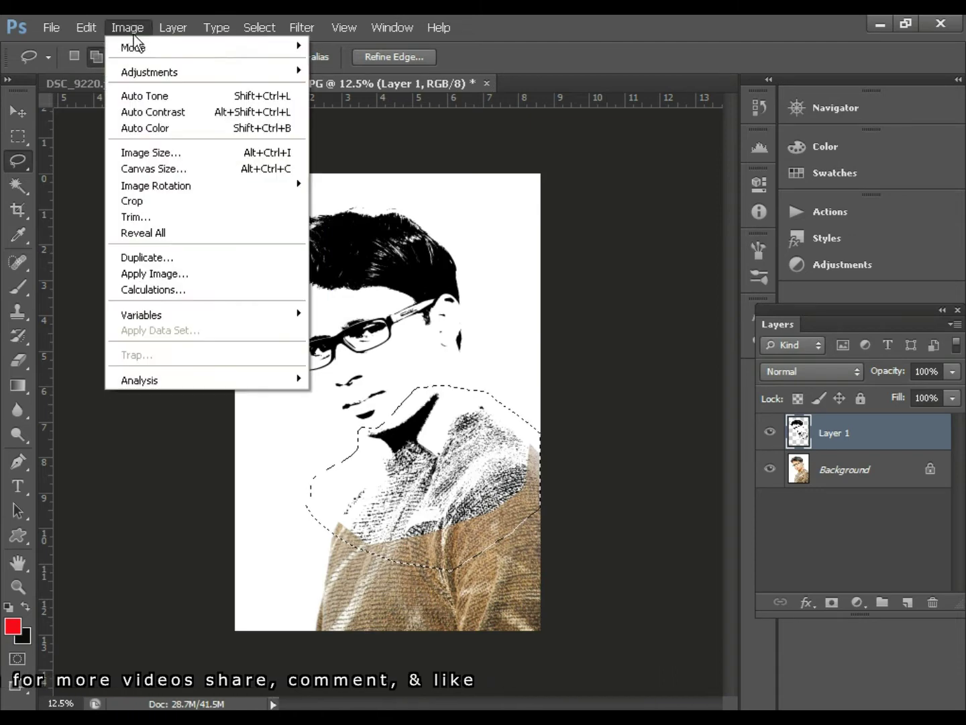
mouse_move(150, 72)
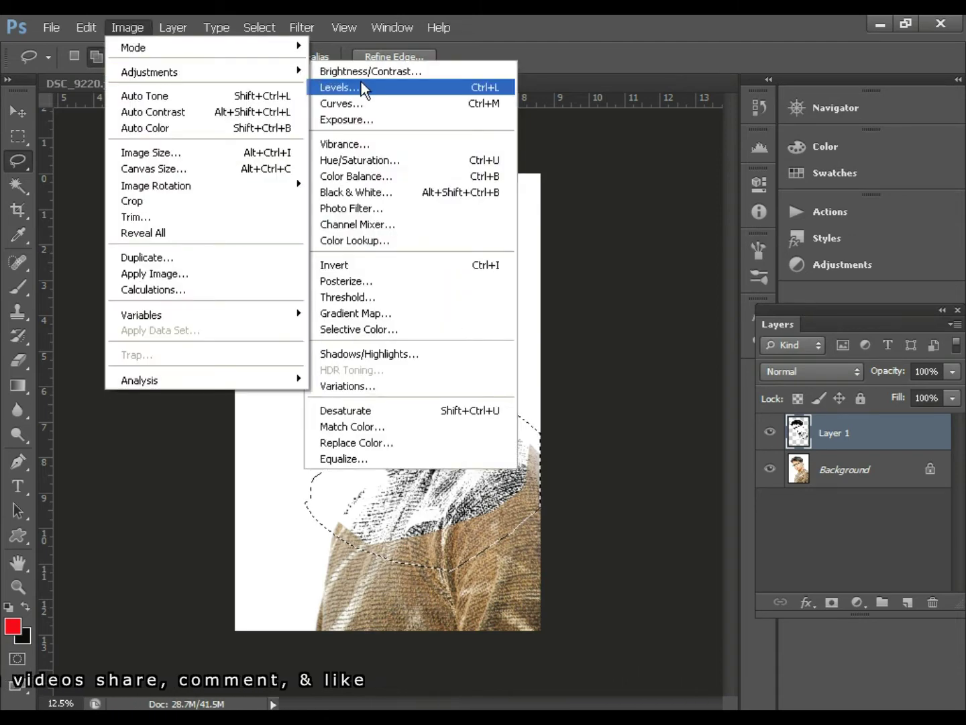
left_click(361, 88)
left_click_drag(599, 354, 699, 357)
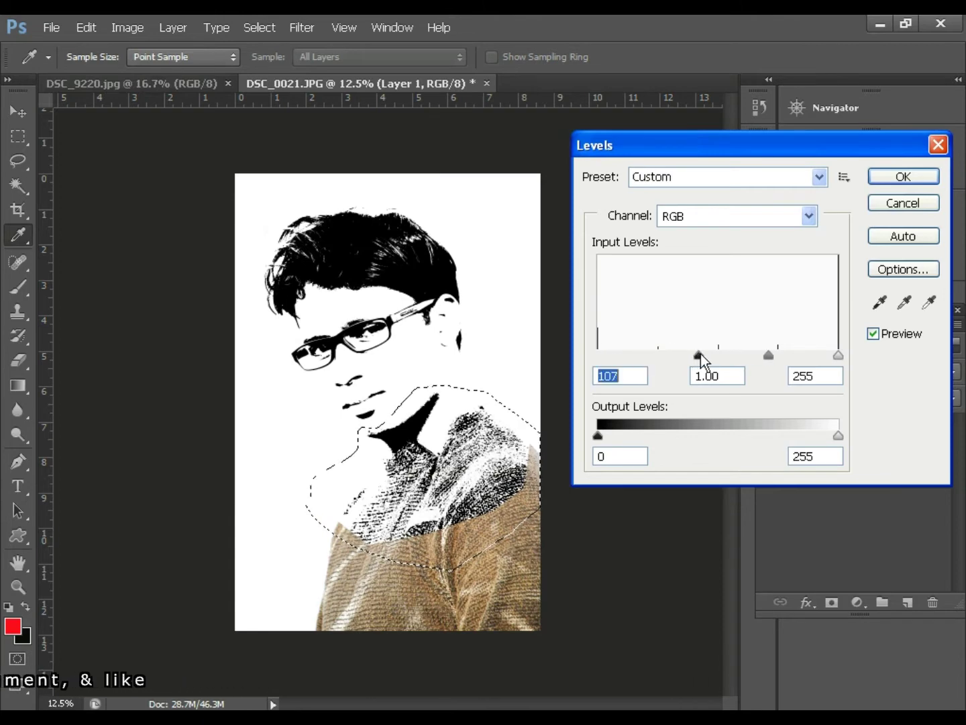
left_click_drag(770, 355, 818, 355)
key("Tab")
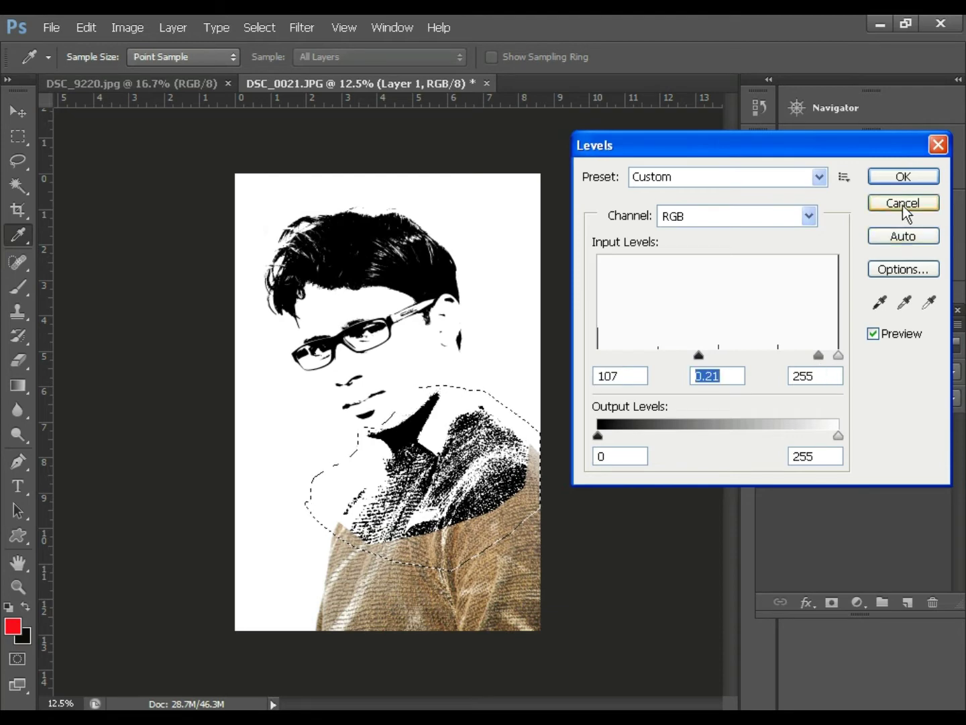
left_click(903, 176)
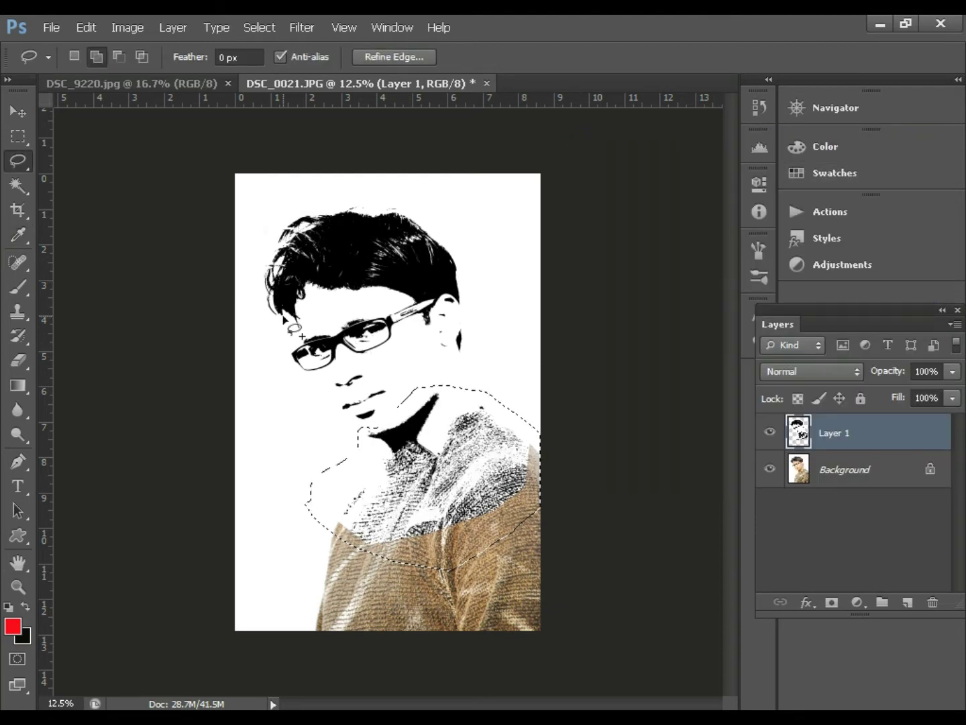
Deselect, switch to the Move tool and reset default black-and-white colours.
key("ctrl+d")
key("d")
key("v")
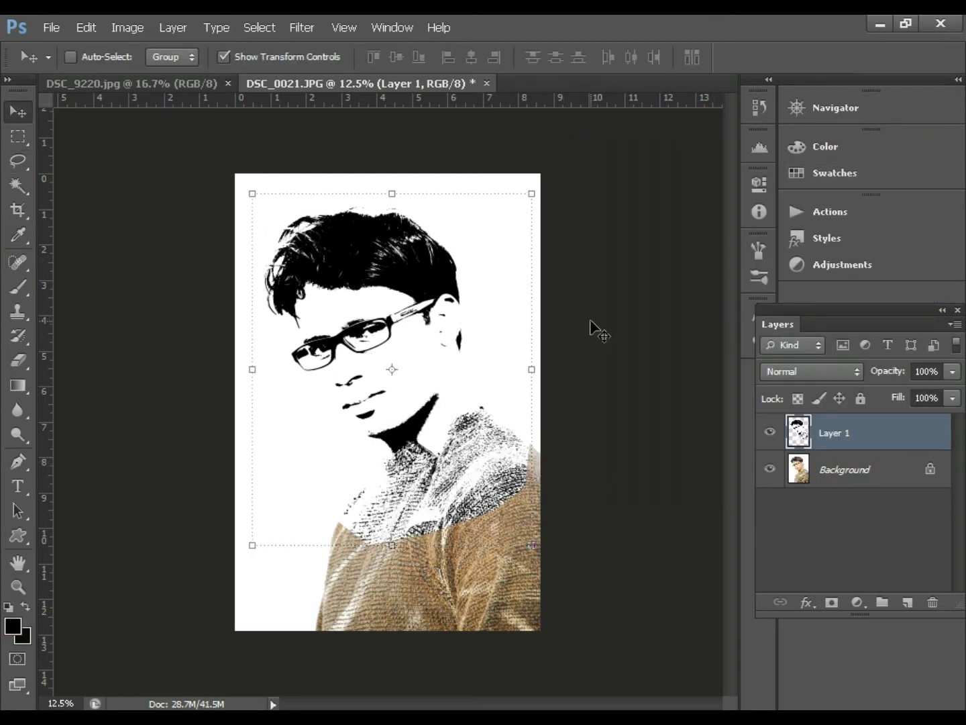
Select the dark areas by Color Range with Localized Color Clusters, Fuzziness 164, Range 83%.
left_click(262, 28)
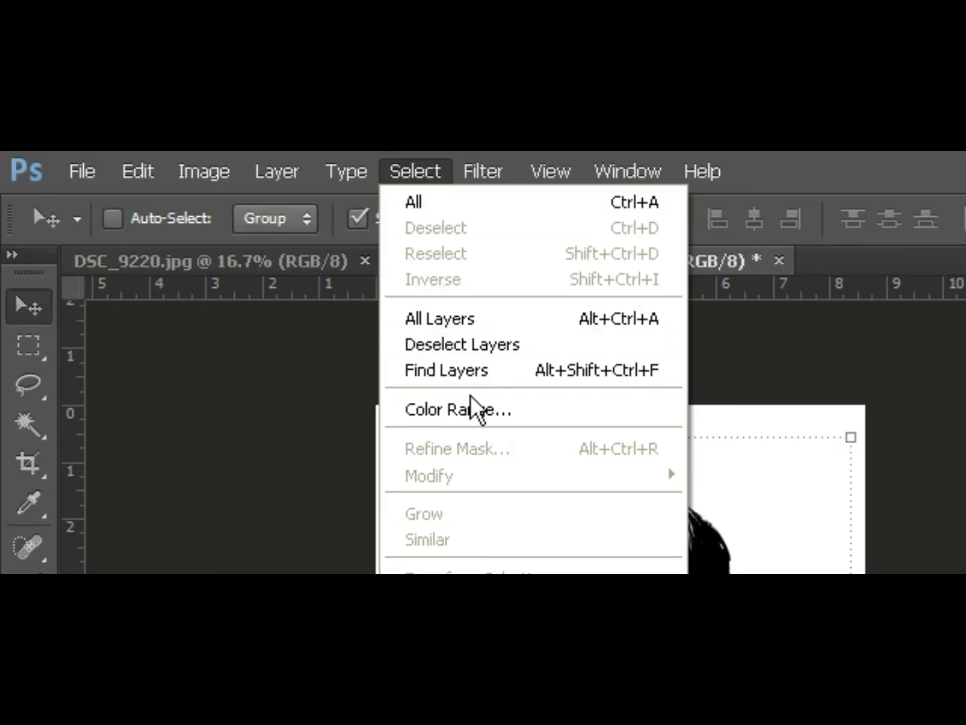
left_click(483, 411)
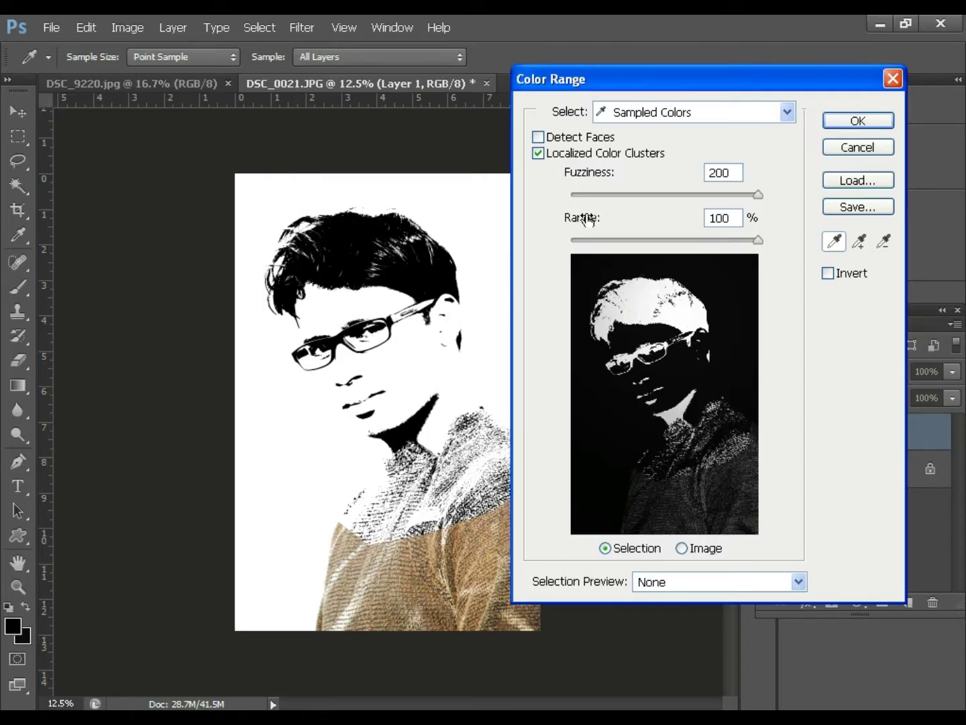
left_click(538, 153)
left_click(537, 154)
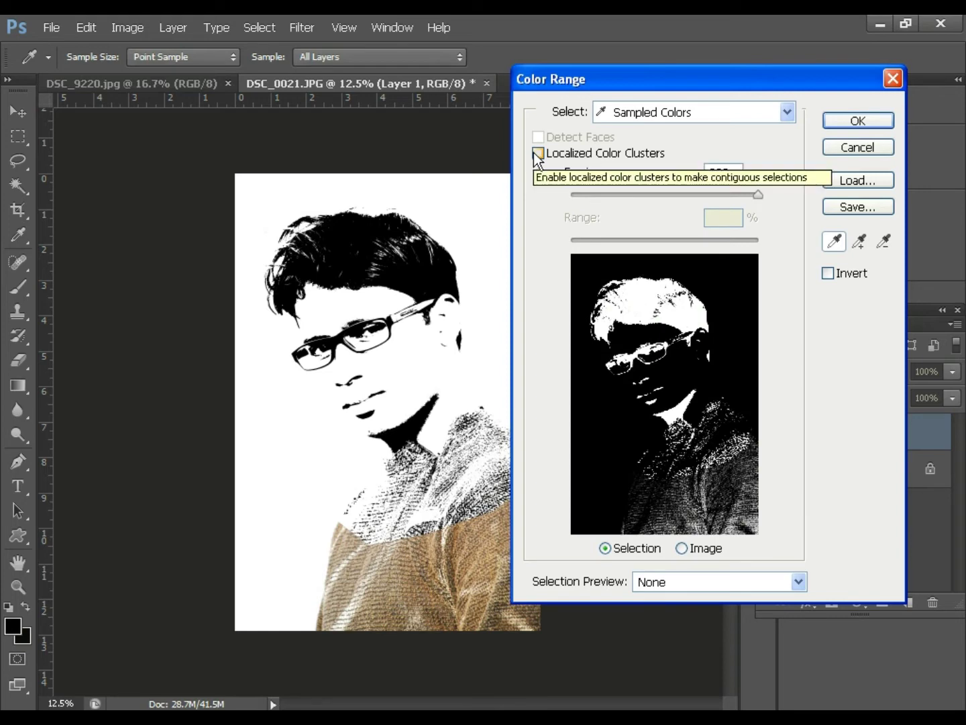
left_click(538, 154)
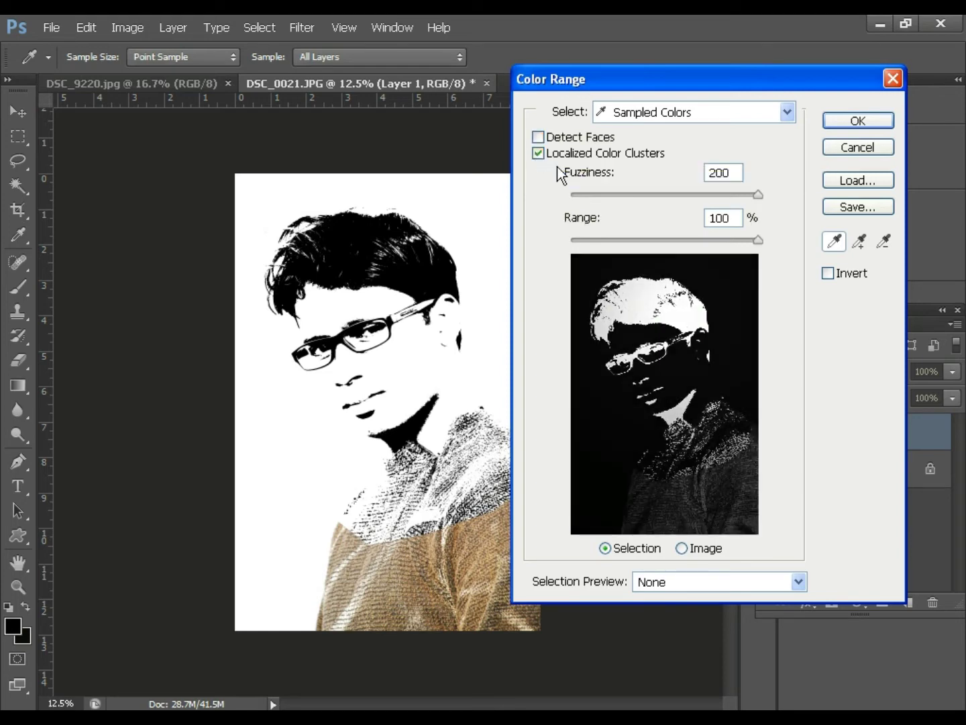
left_click(538, 136)
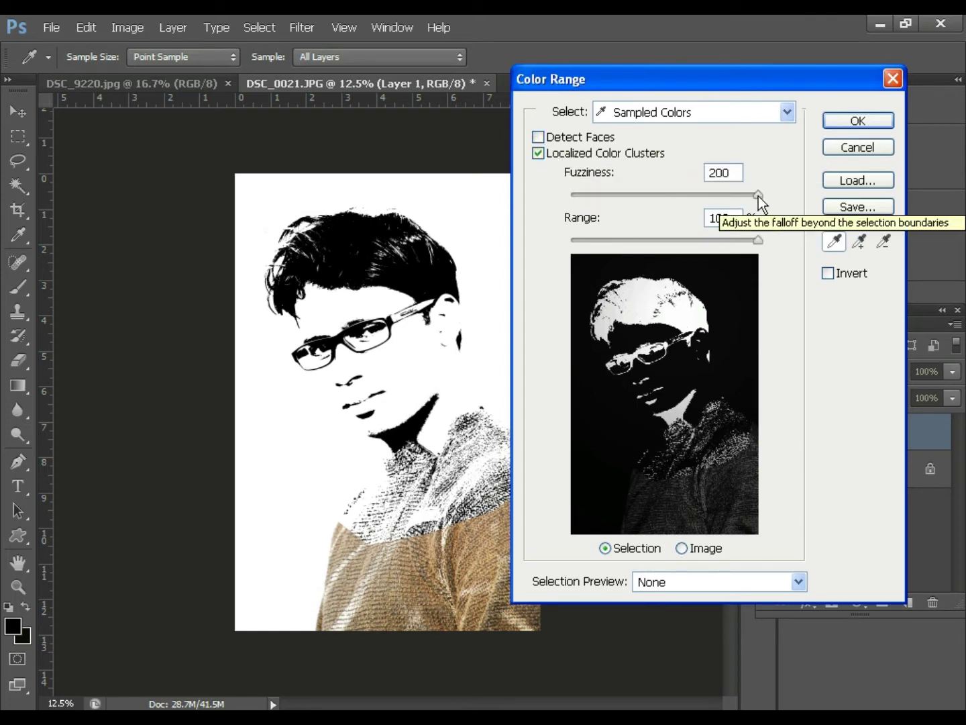
mouse_move(757, 195)
left_mouse_down()
mouse_move(700, 200)
mouse_move(738, 197)
left_mouse_up()
mouse_move(755, 242)
left_mouse_down()
mouse_move(702, 242)
mouse_move(757, 244)
mouse_move(727, 249)
left_mouse_up()
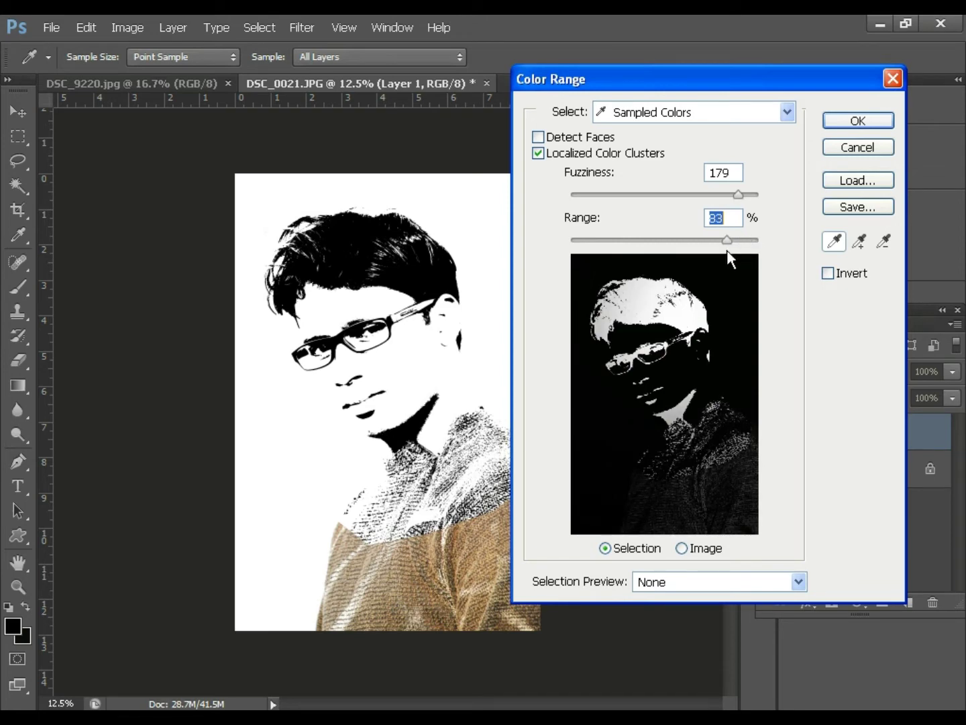
mouse_move(740, 197)
left_mouse_down()
mouse_move(705, 202)
mouse_move(724, 200)
left_mouse_up()
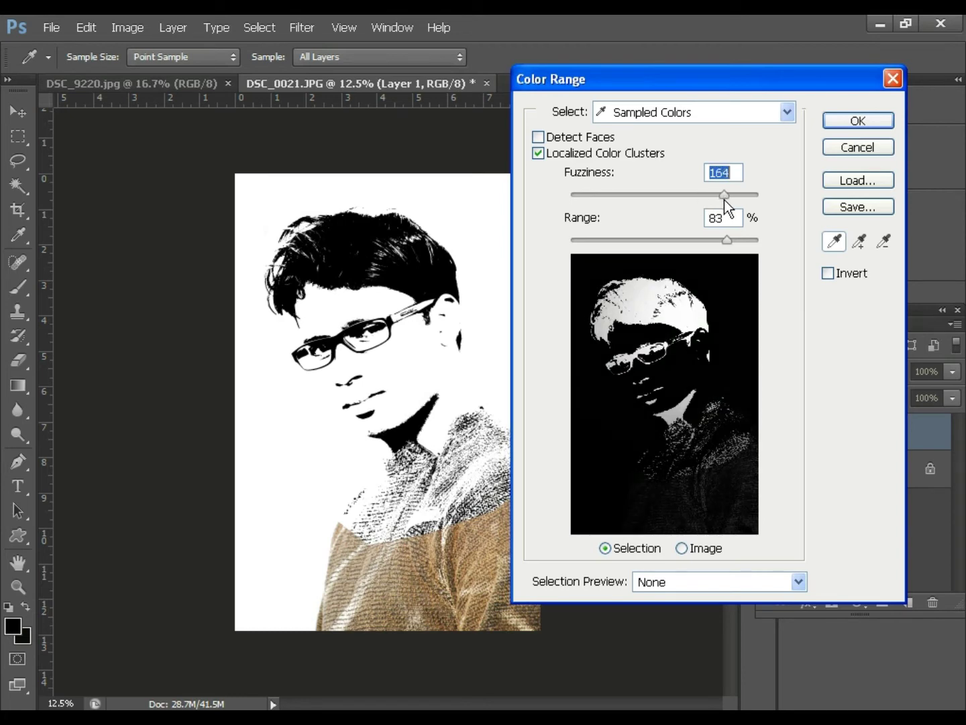
left_click(851, 121)
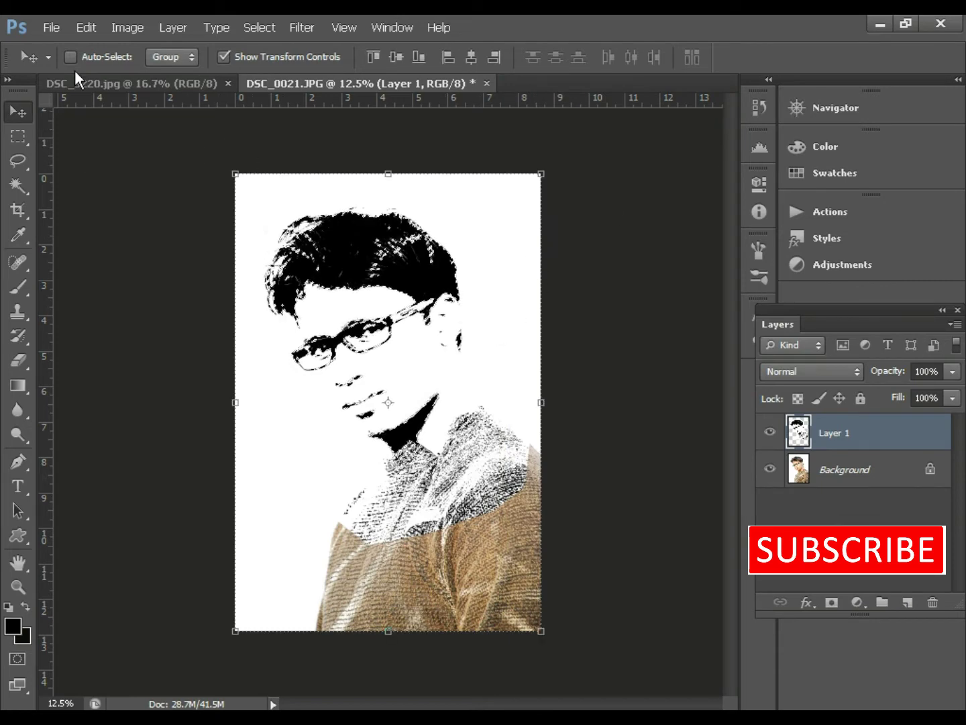
Create a new Web-preset document sized 1600 × 1200 pixels.
left_click(52, 27)
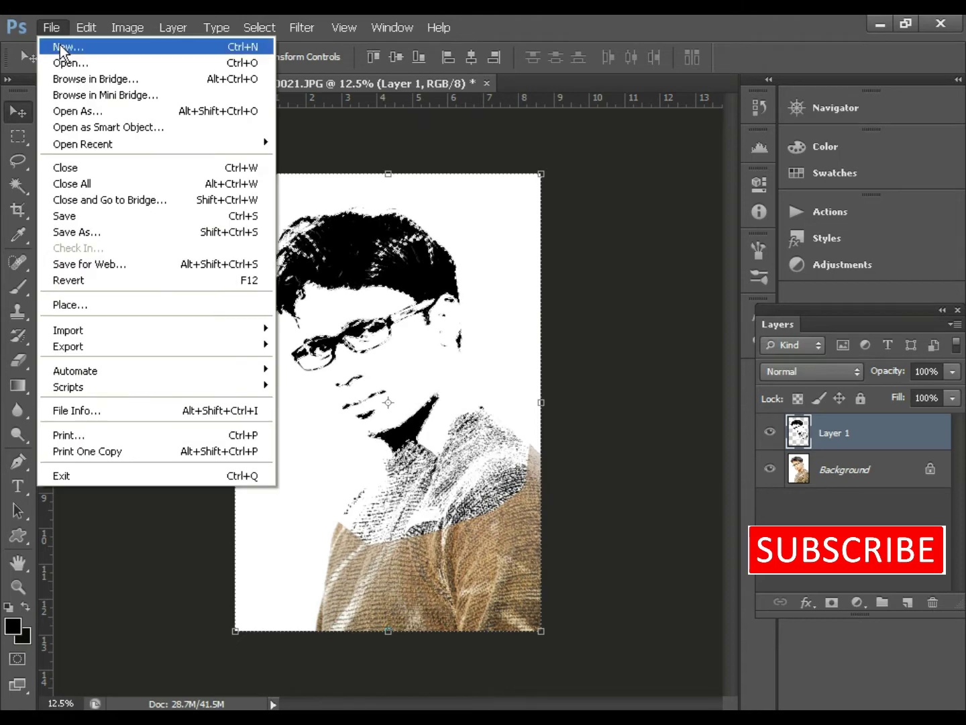
left_click(69, 46)
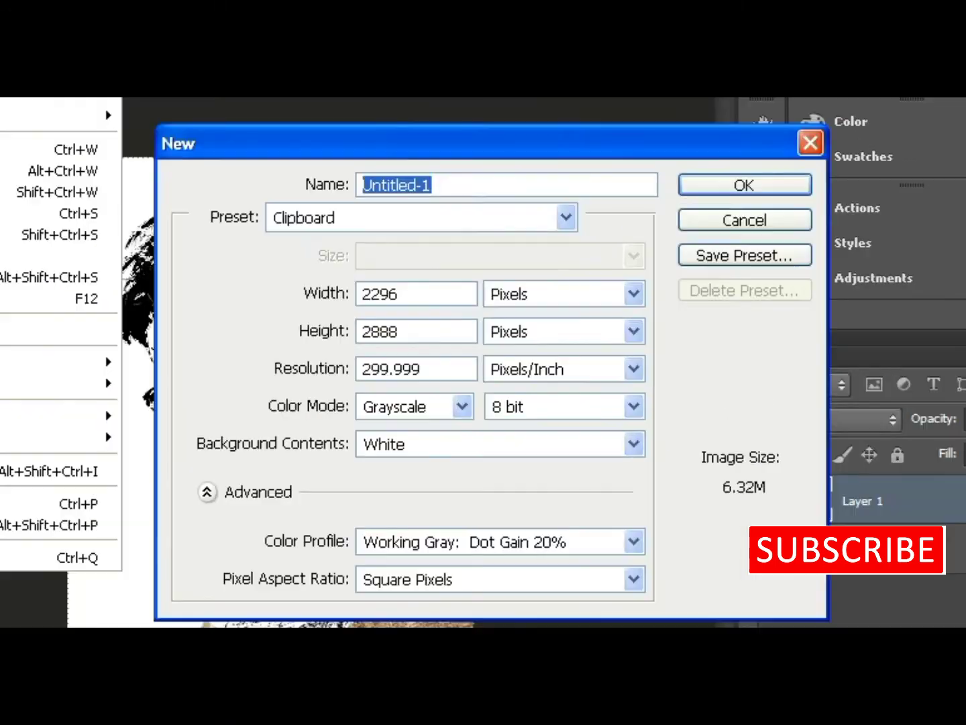
left_click(565, 217)
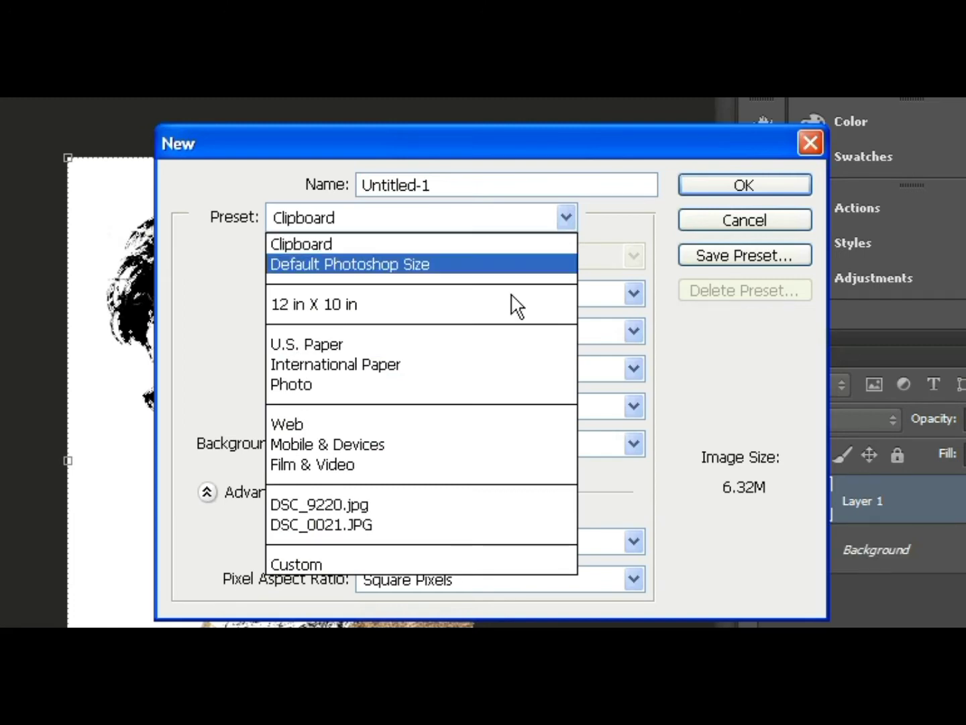
left_click(439, 424)
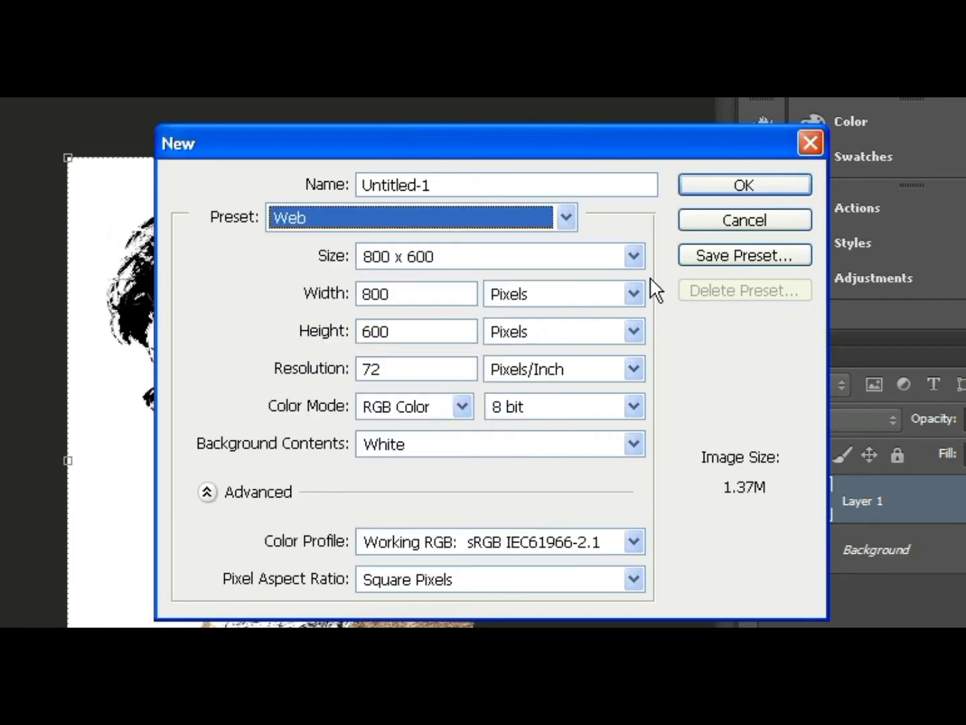
left_click(635, 257)
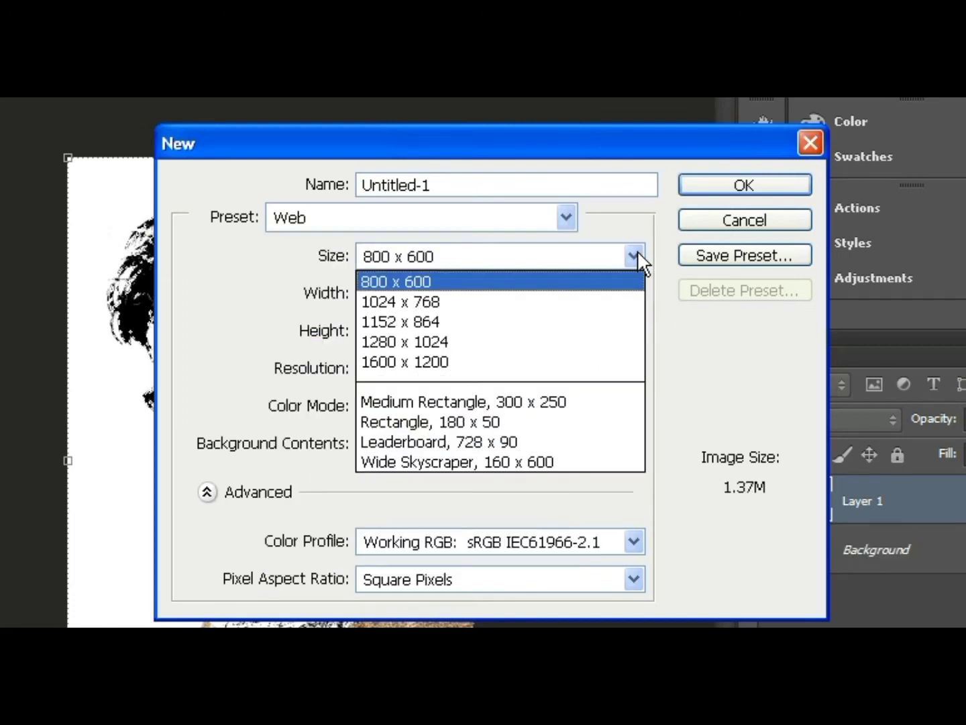
left_click(519, 362)
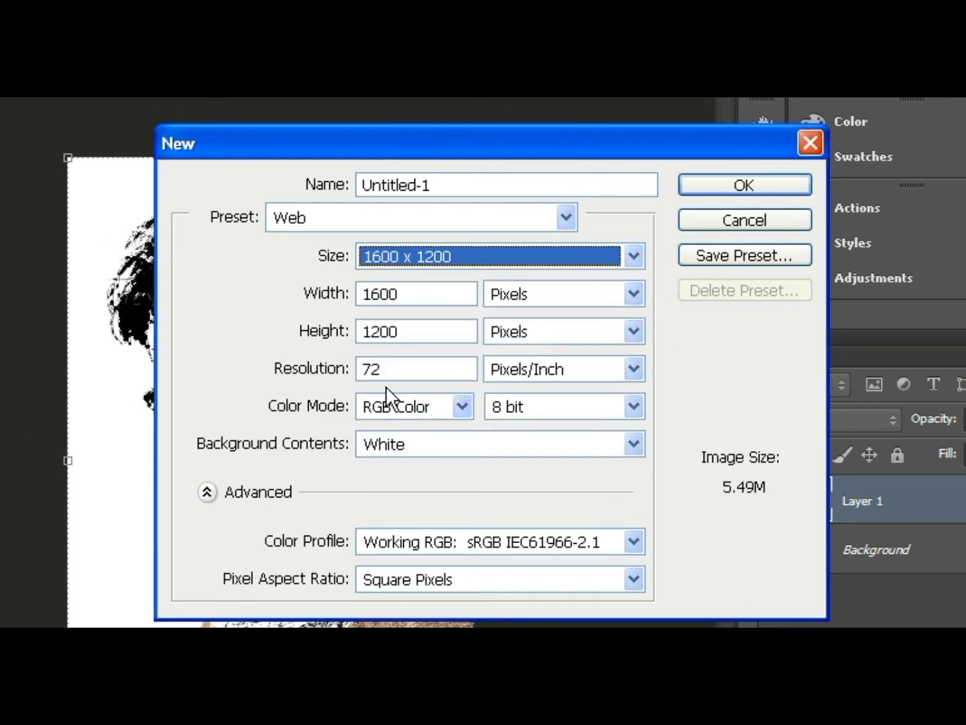
left_click(720, 190)
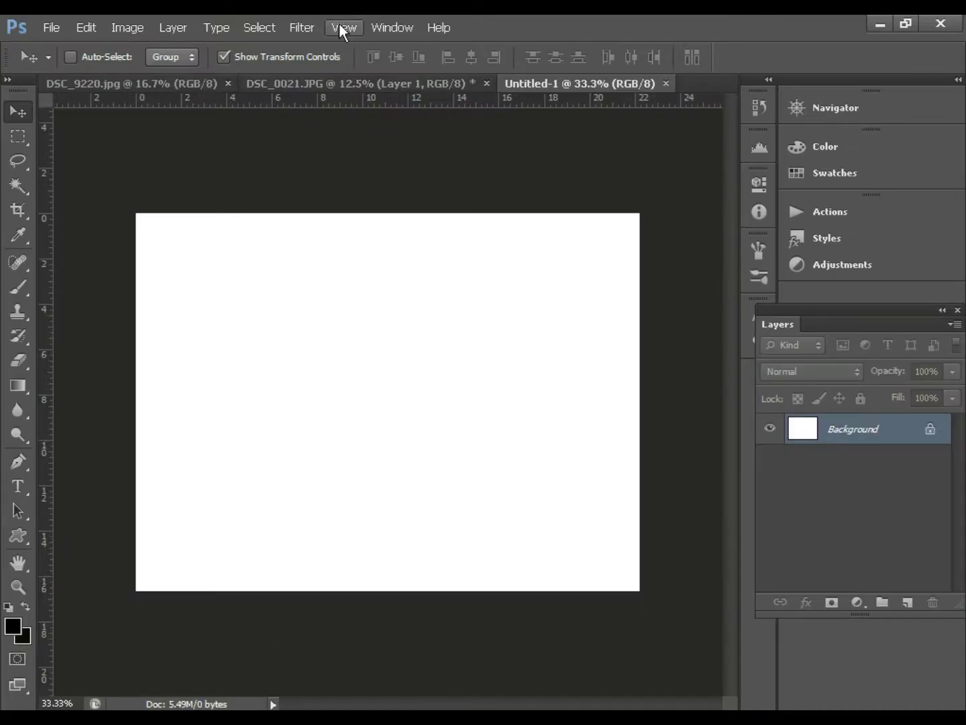
Fit the blank canvas on screen and return to the DSC_0021 portrait.
left_click(341, 27)
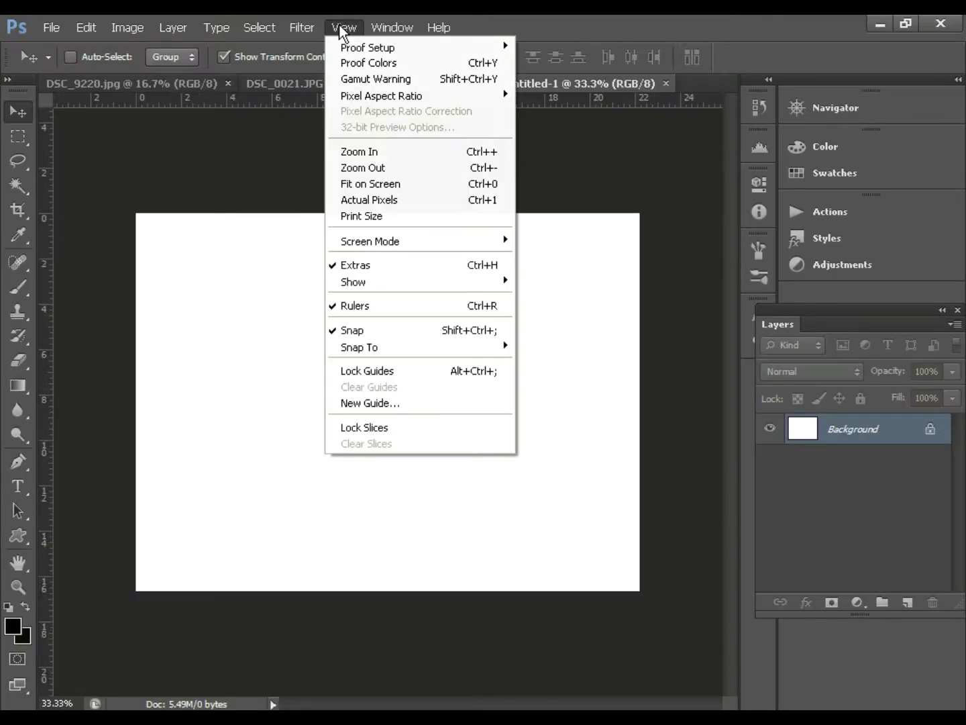
left_click(411, 183)
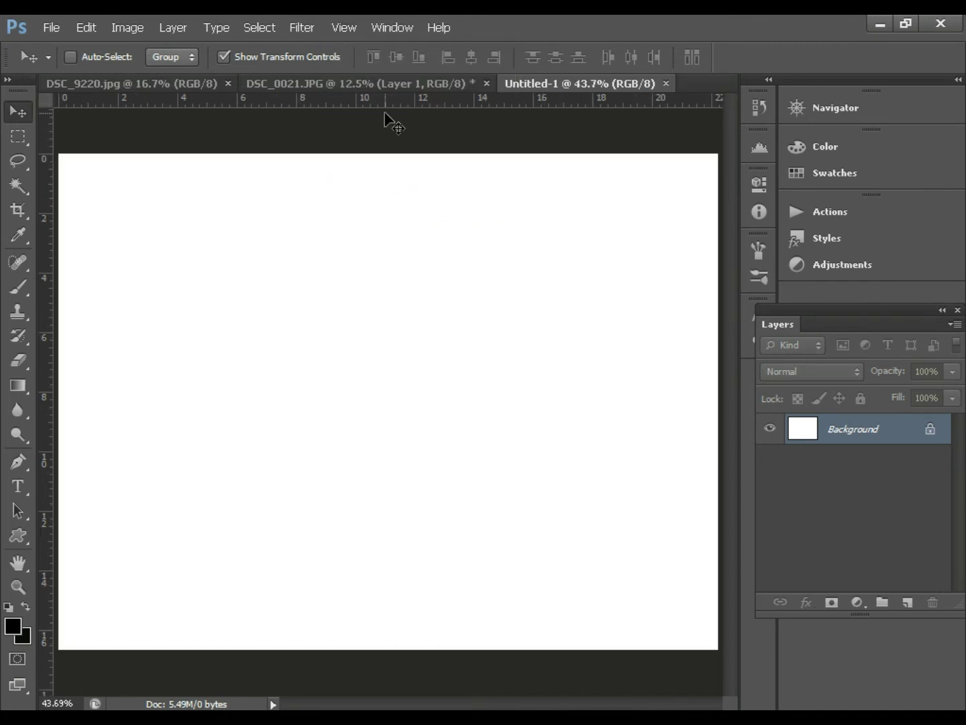
left_click(373, 80)
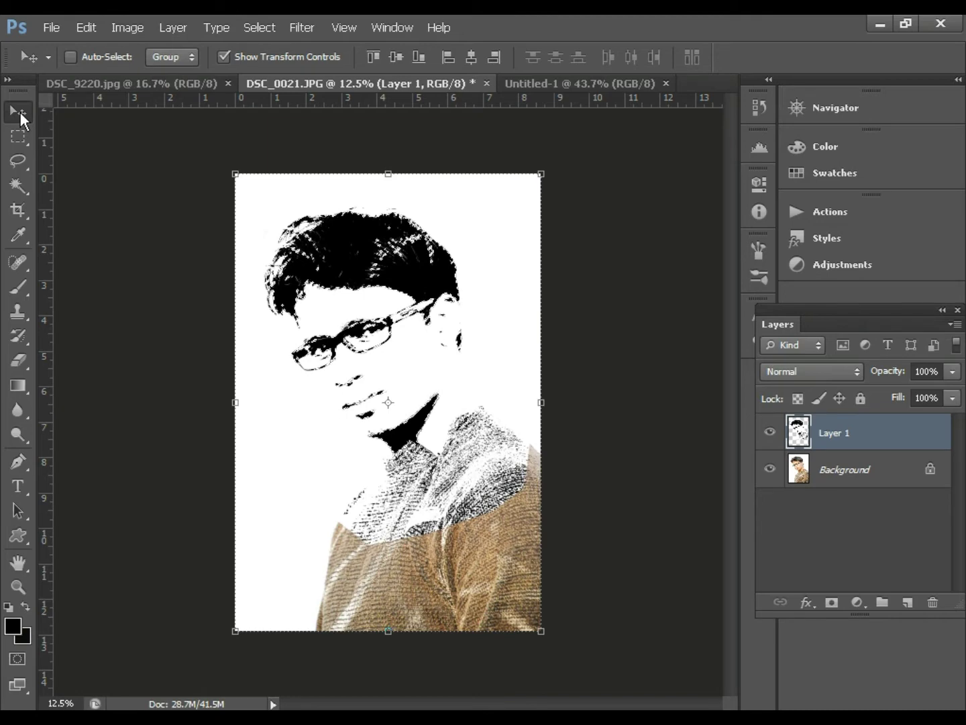
Drag the threshold head into Untitled-1 as Layer 1 and position it on the canvas.
left_click_drag(315, 226, 363, 230)
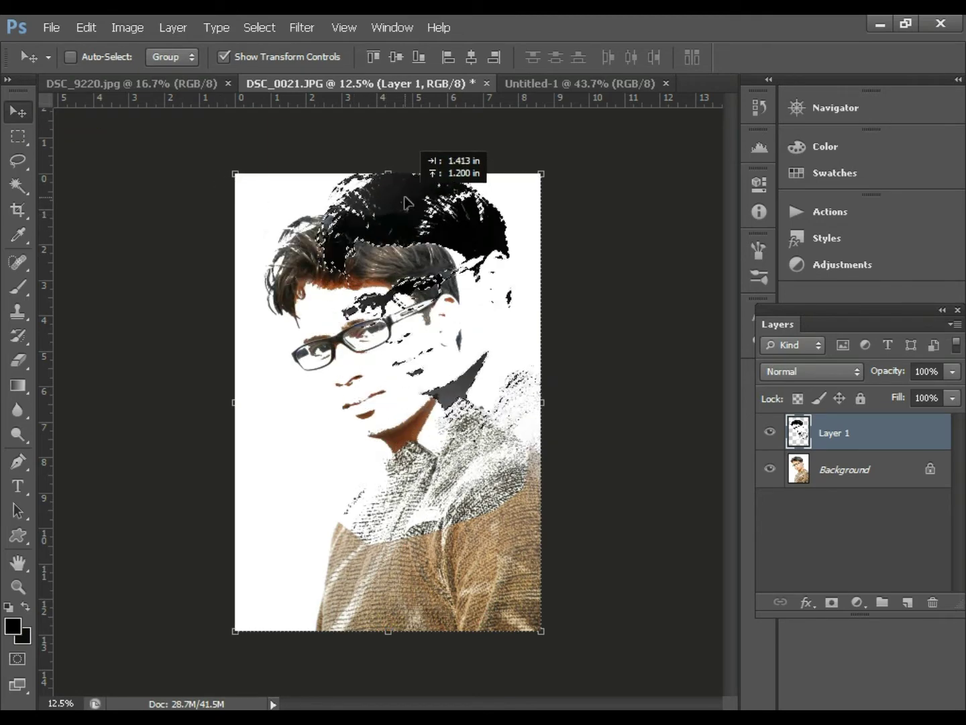
mouse_move(363, 229)
left_mouse_down()
mouse_move(594, 98)
mouse_move(363, 282)
left_mouse_up()
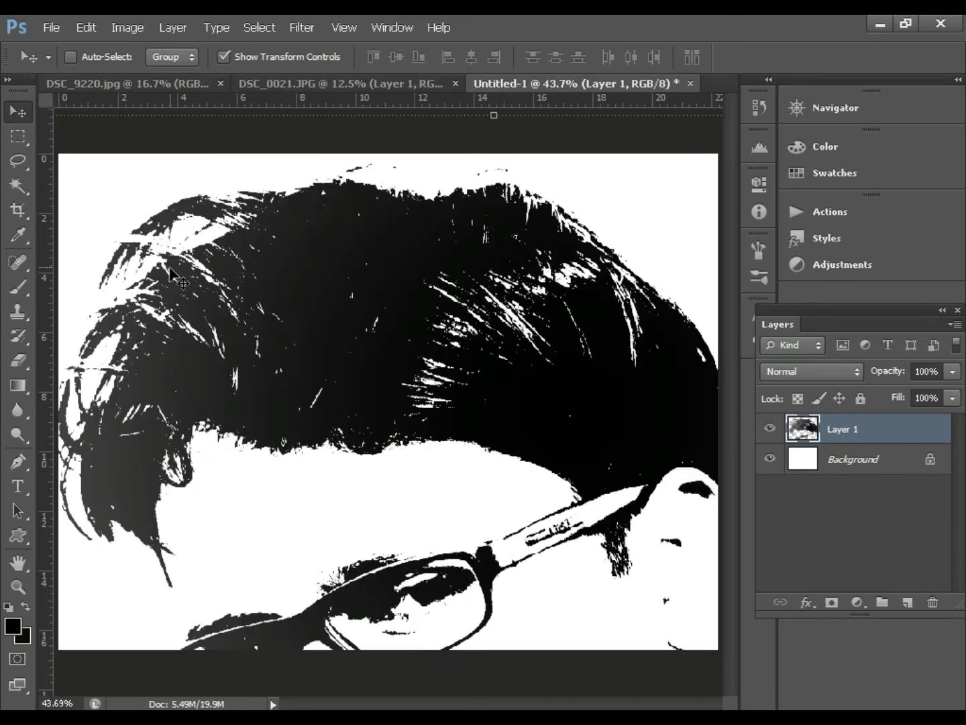
left_click_drag(239, 300, 291, 294)
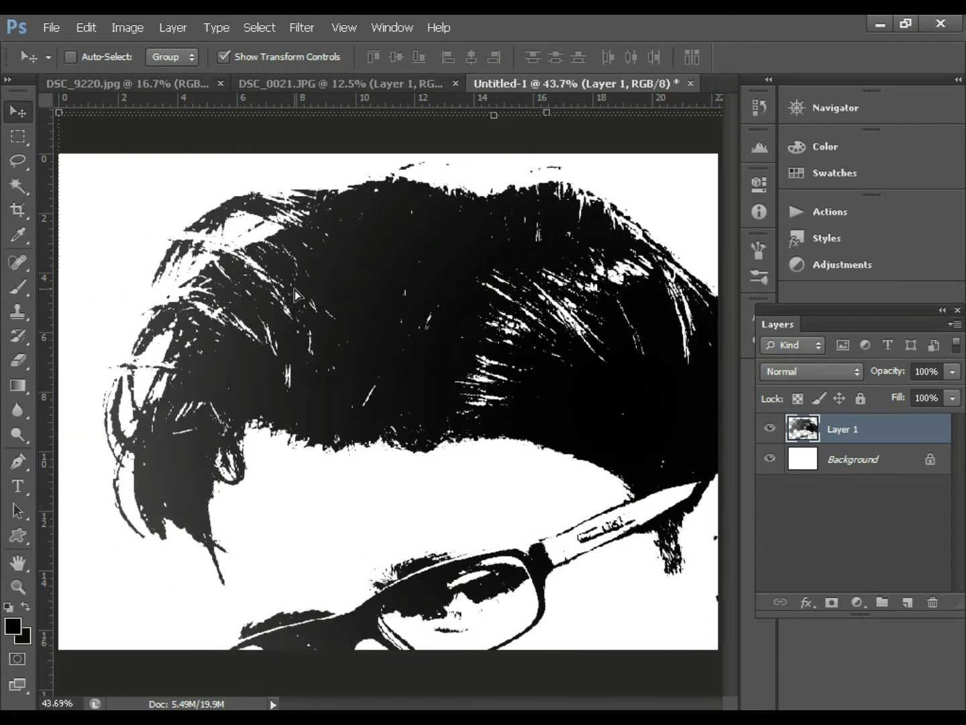
left_click(59, 115)
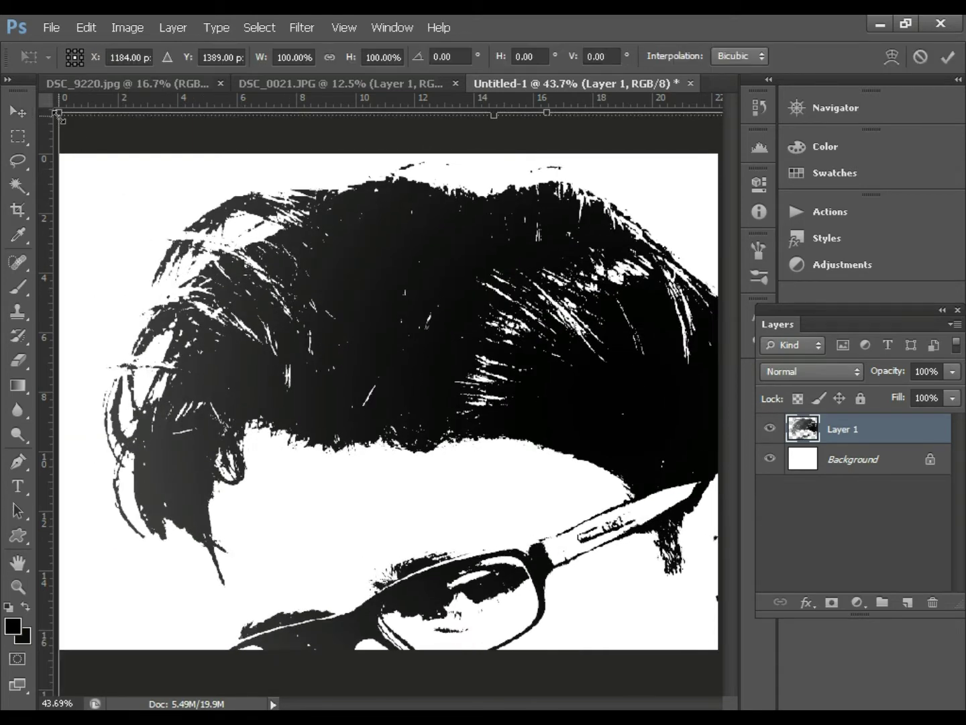
Shrink the portrait to about 61% and move it toward the top of the canvas.
left_click_drag(59, 114, 225, 354)
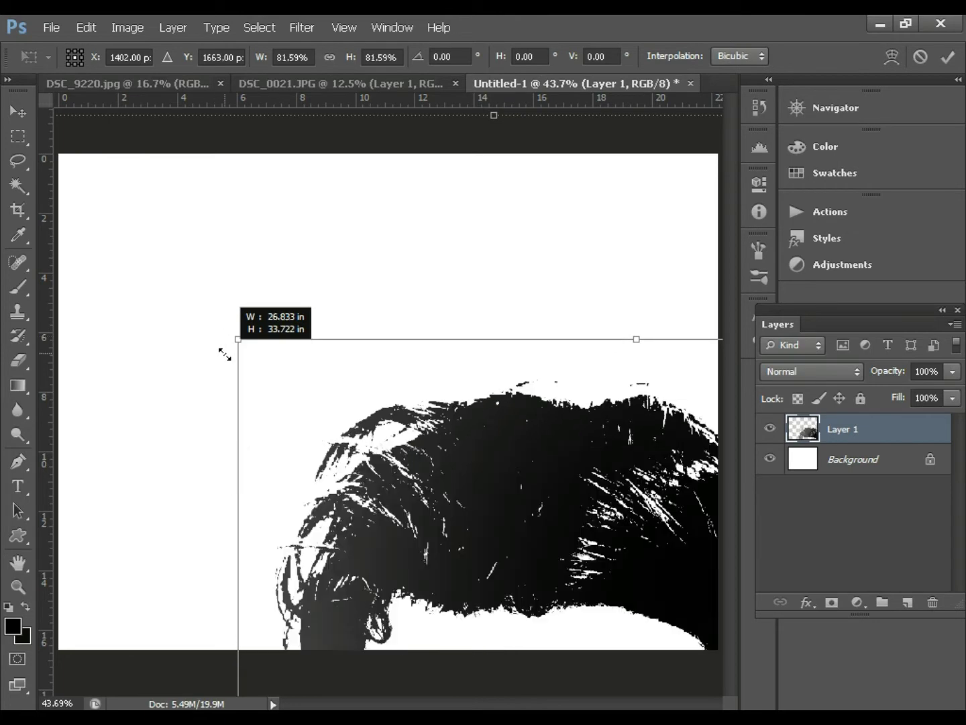
mouse_move(424, 480)
left_mouse_down()
mouse_move(244, 300)
mouse_move(286, 342)
left_mouse_up()
left_click_drag(100, 200, 317, 449)
key("Return")
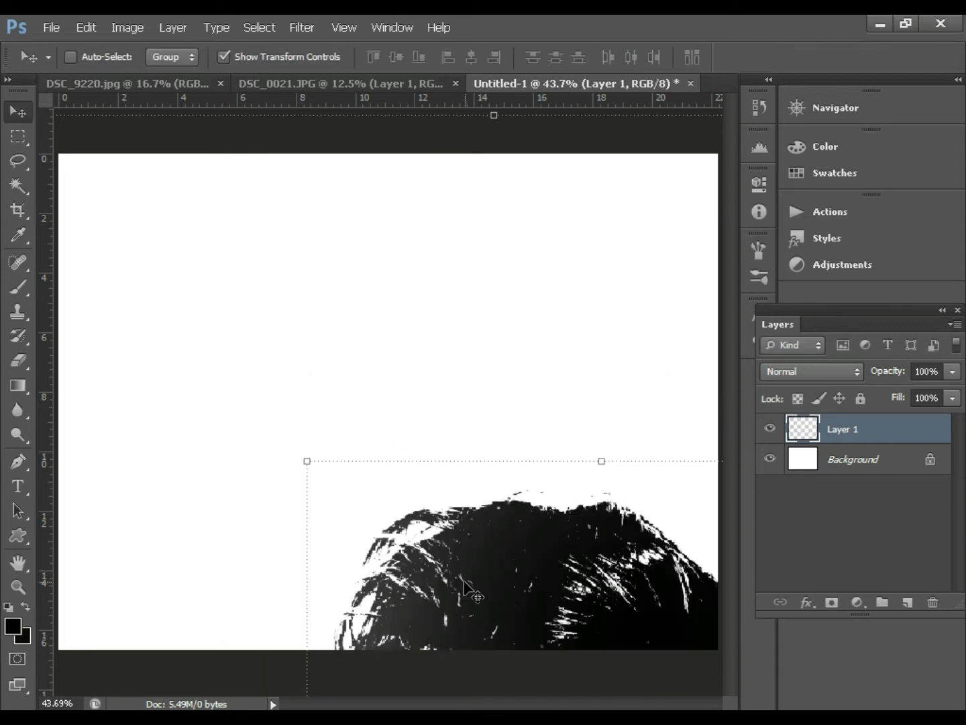
left_click_drag(469, 586, 290, 280)
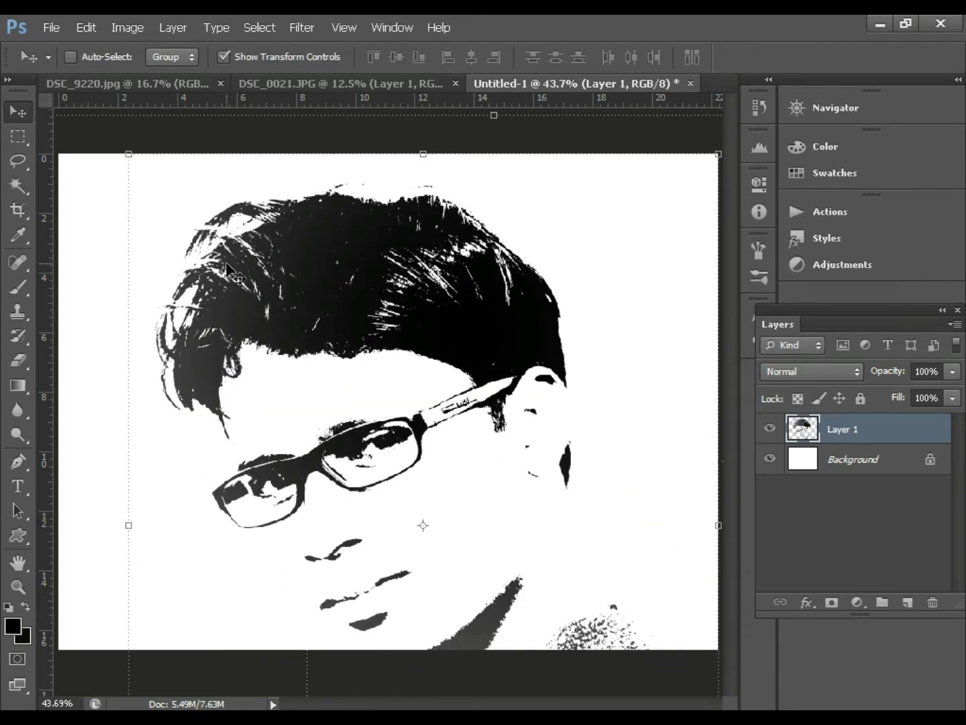
Rescale the portrait to about 84% and centre its head and shoulders on the canvas.
left_click(128, 153)
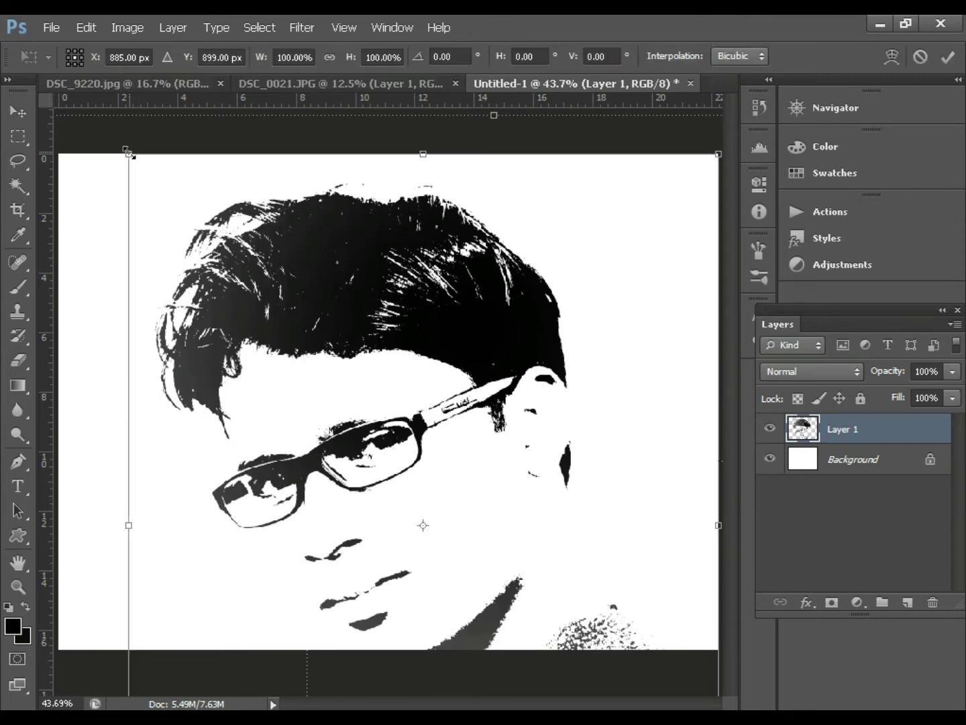
left_click_drag(128, 154, 278, 394)
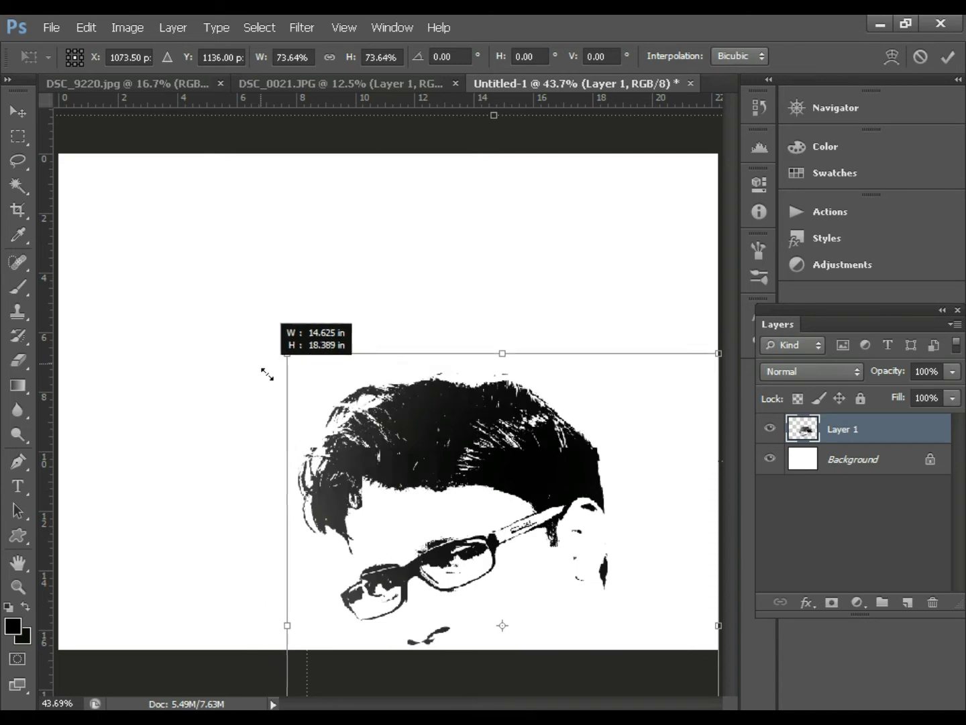
key("Return")
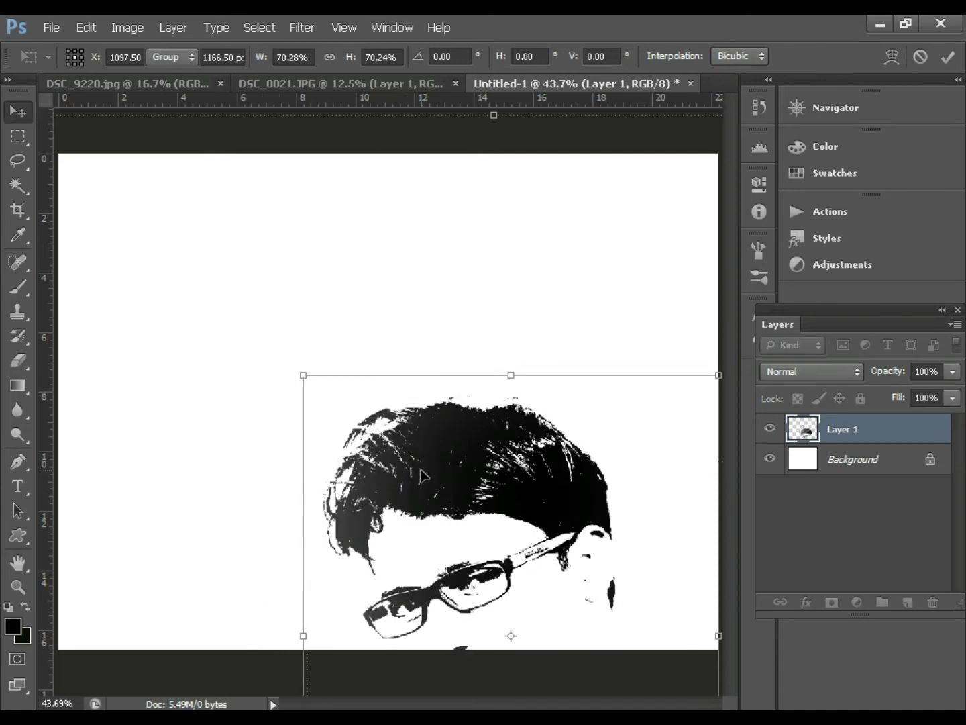
mouse_move(405, 468)
left_mouse_down()
mouse_move(317, 313)
mouse_move(285, 216)
mouse_move(294, 268)
left_mouse_up()
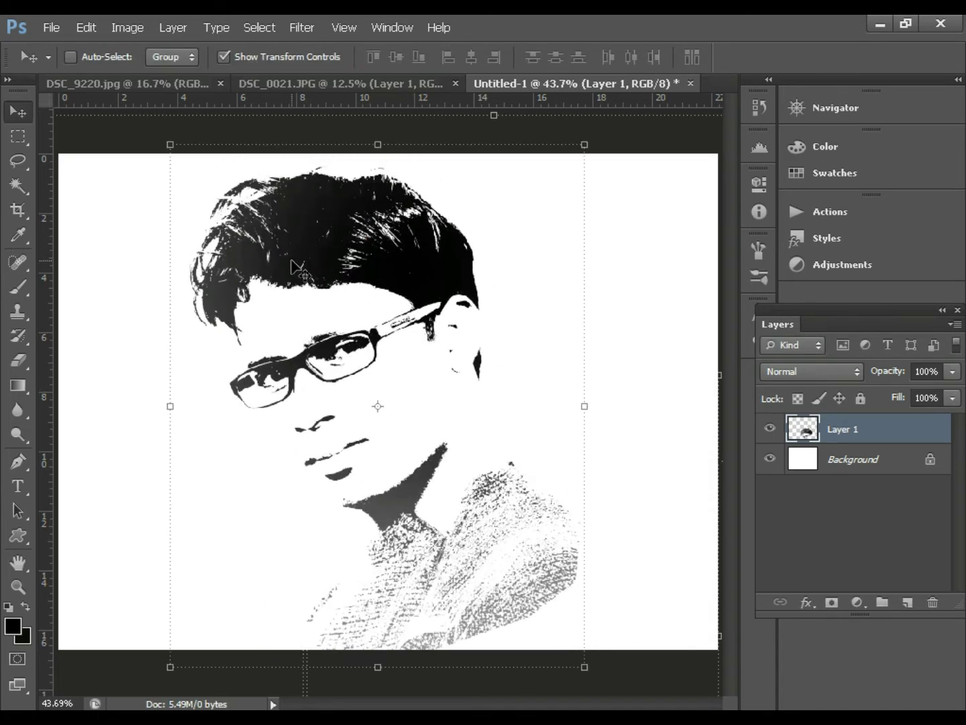
left_click(162, 147)
left_click_drag(163, 145, 230, 231)
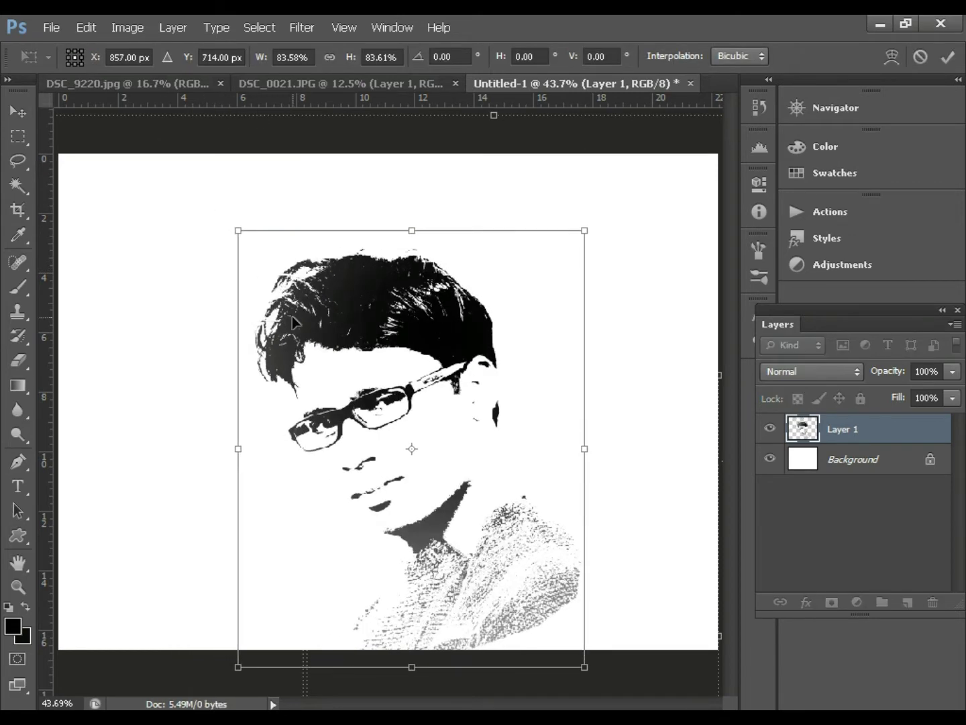
mouse_move(409, 504)
left_mouse_down()
mouse_move(432, 528)
mouse_move(440, 524)
mouse_move(410, 463)
mouse_move(408, 490)
left_mouse_up()
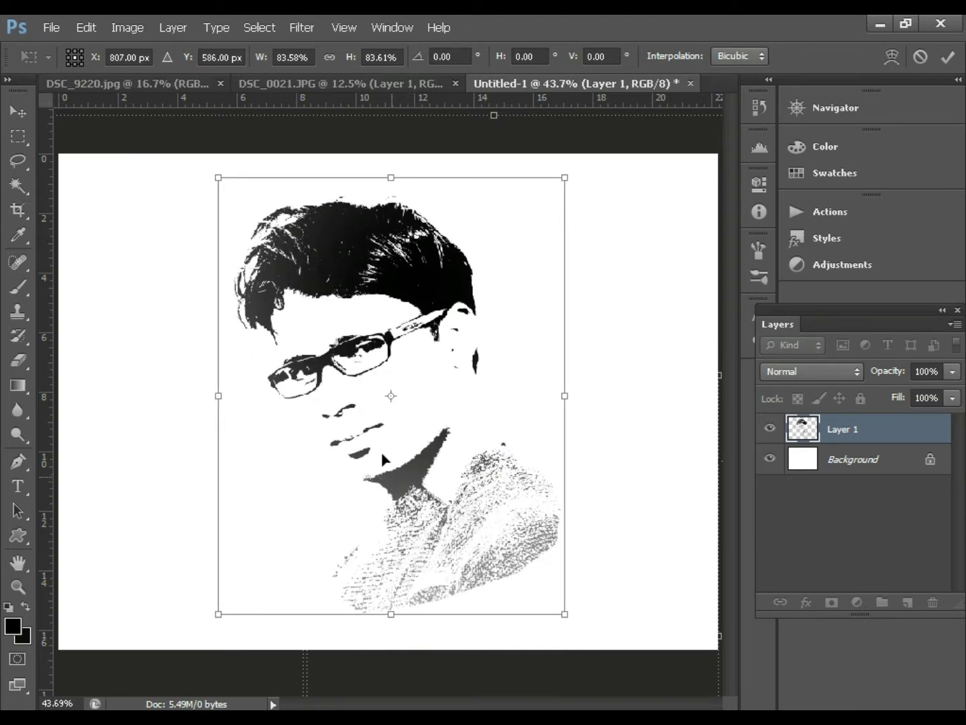
key("Return")
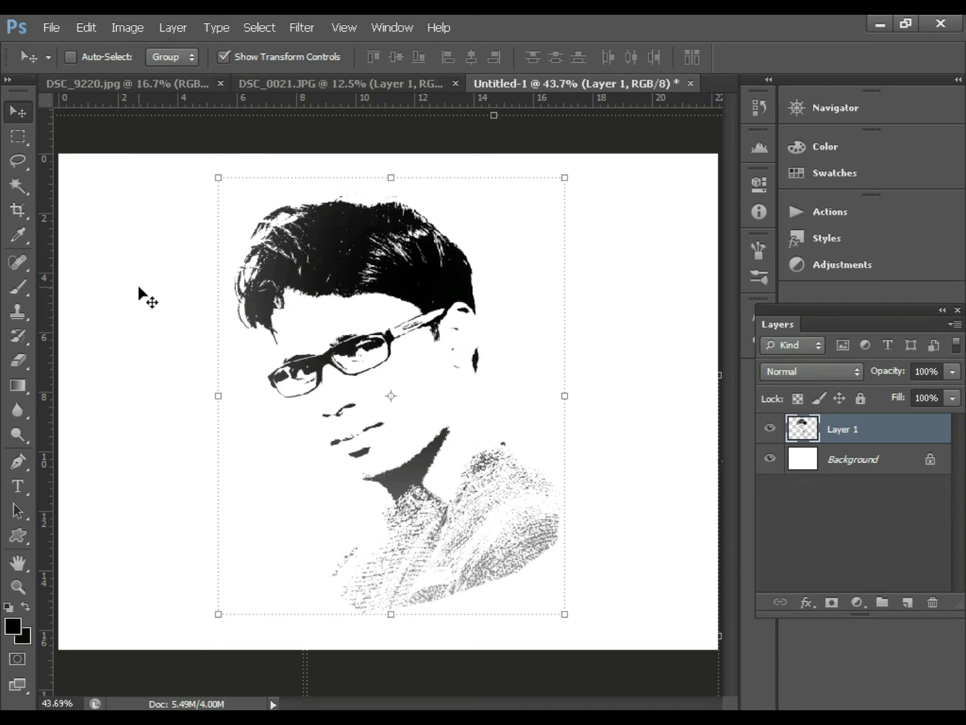
Drag the DSC_9220.jpg sunset sky into Untitled-1 as Layer 2.
left_click(179, 80)
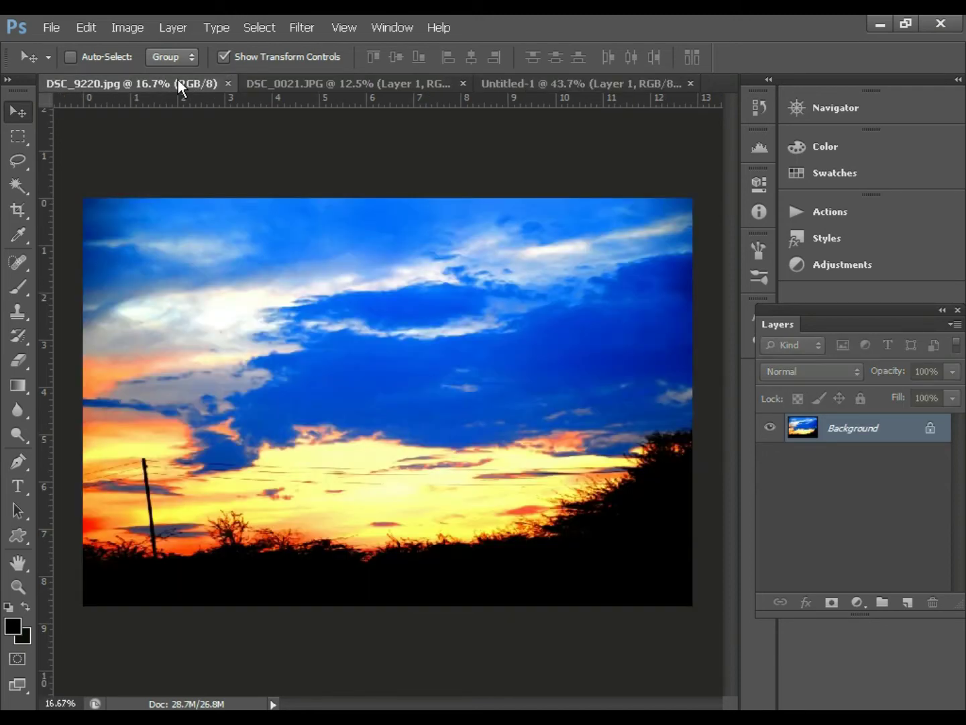
mouse_move(168, 218)
left_mouse_down()
mouse_move(516, 124)
mouse_move(529, 87)
mouse_move(432, 187)
left_mouse_up()
left_click_drag(393, 233, 392, 232)
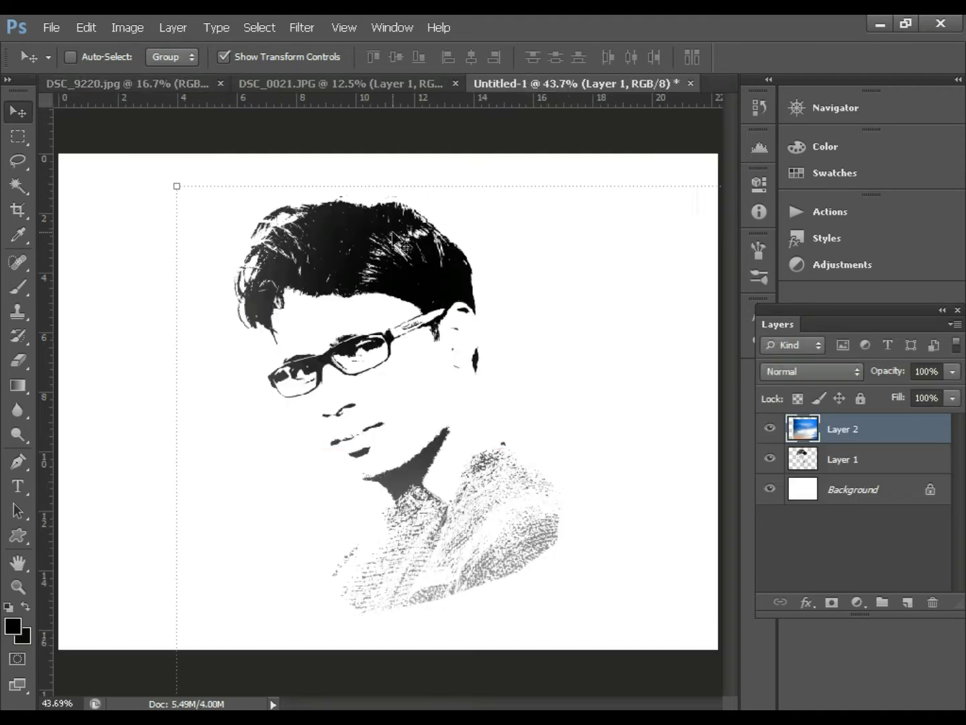
Scale the sky layer down so it fits within the canvas.
left_click(173, 189)
left_click_drag(173, 189, 425, 492)
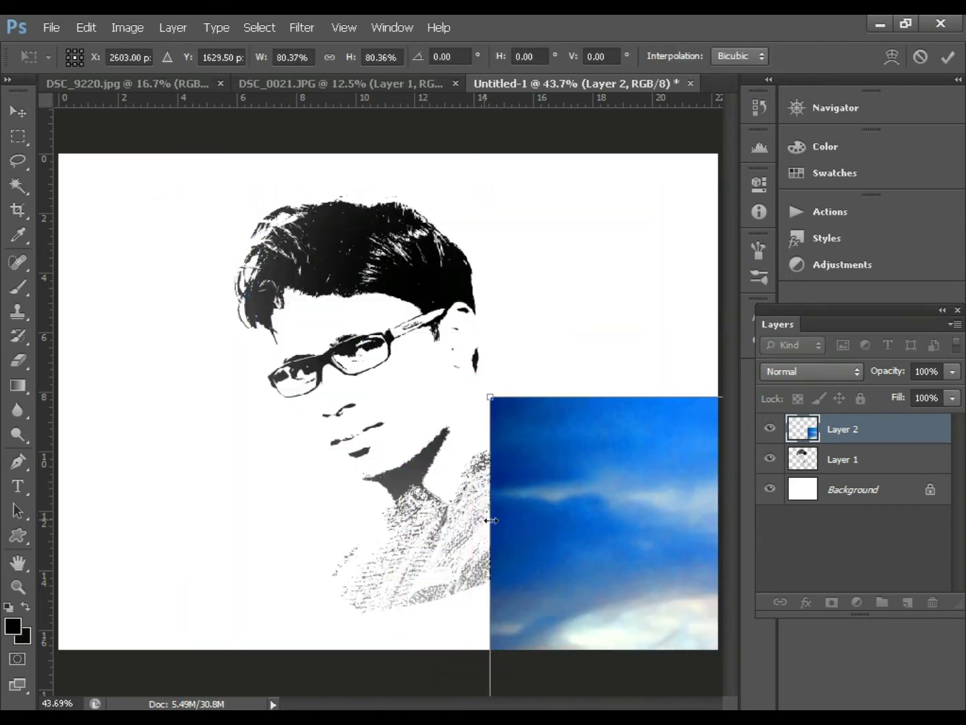
mouse_move(563, 541)
left_mouse_down()
mouse_move(164, 292)
mouse_move(166, 311)
left_mouse_up()
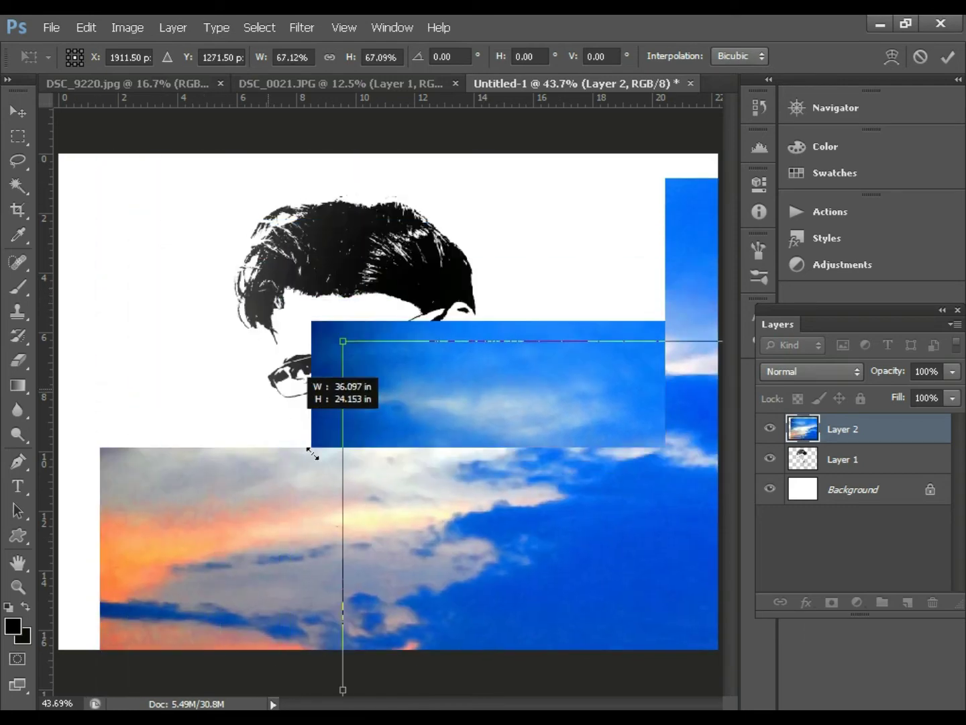
left_click_drag(98, 181, 454, 415)
left_click_drag(522, 559, 263, 318)
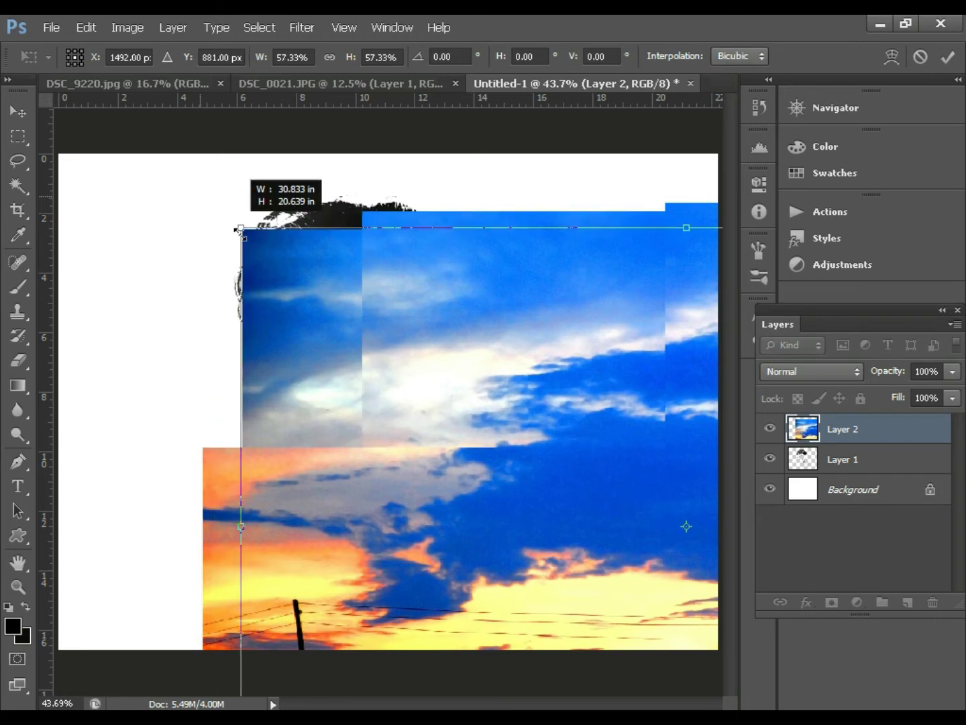
left_click_drag(195, 194, 558, 438)
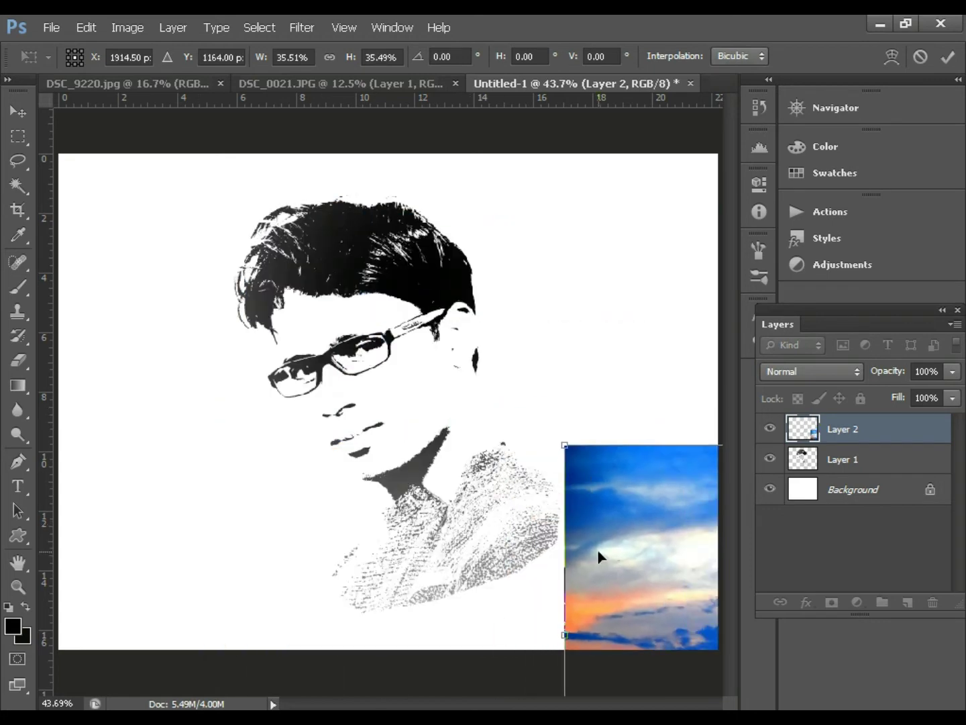
key("Return")
Position the scaled sky layer over the portrait.
mouse_move(610, 559)
left_mouse_down()
mouse_move(577, 526)
mouse_move(376, 402)
mouse_move(228, 341)
left_mouse_up()
left_click_drag(3, 251, 5, 252)
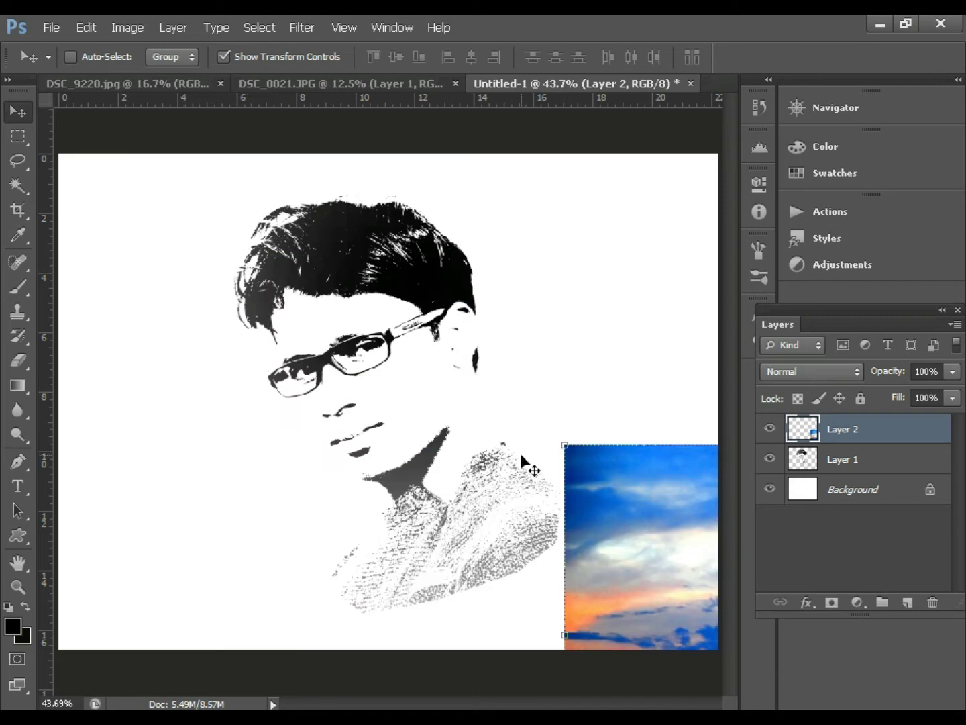
mouse_move(630, 490)
left_mouse_down()
mouse_move(308, 271)
mouse_move(201, 251)
left_mouse_up()
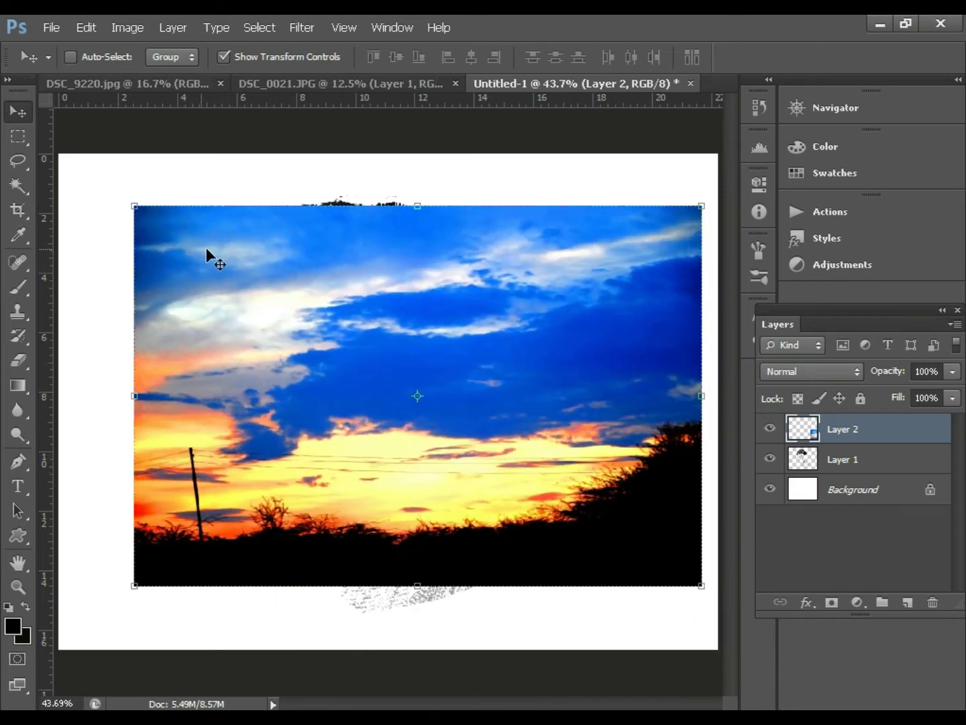
left_click_drag(322, 350, 304, 329)
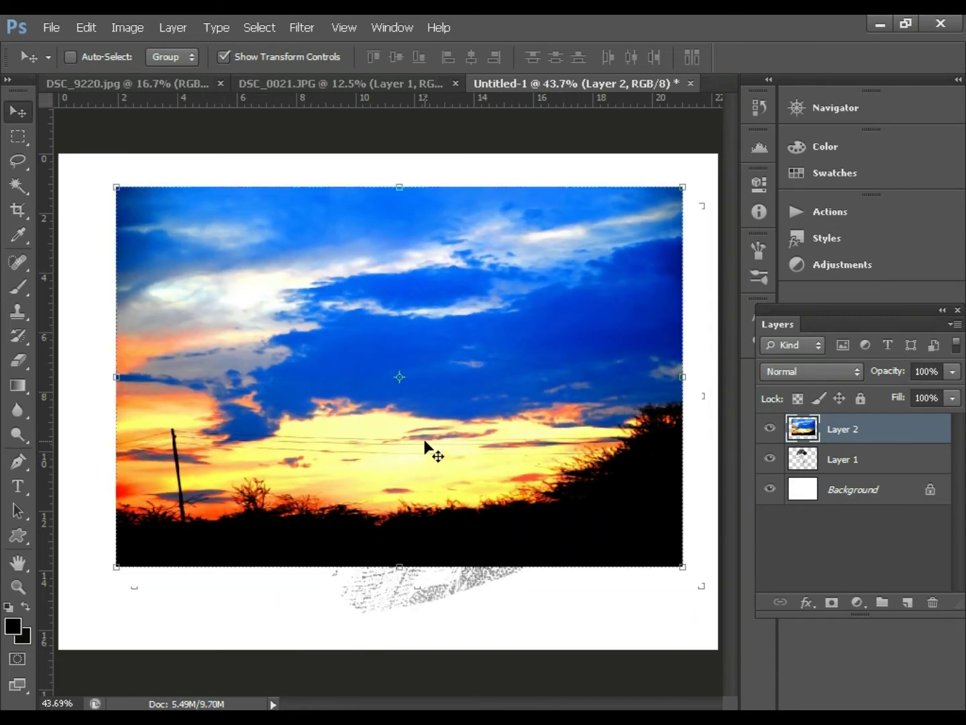
Set Layer 2 to Lighten blend mode and shift the sky so its colours tint the portrait.
left_click(847, 373)
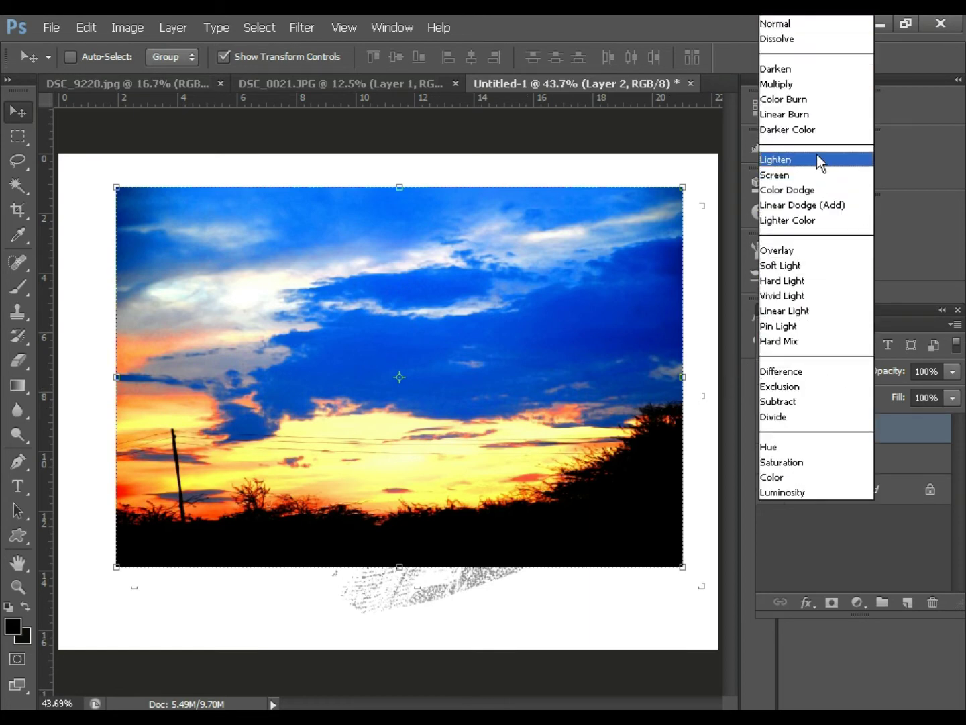
left_click(818, 159)
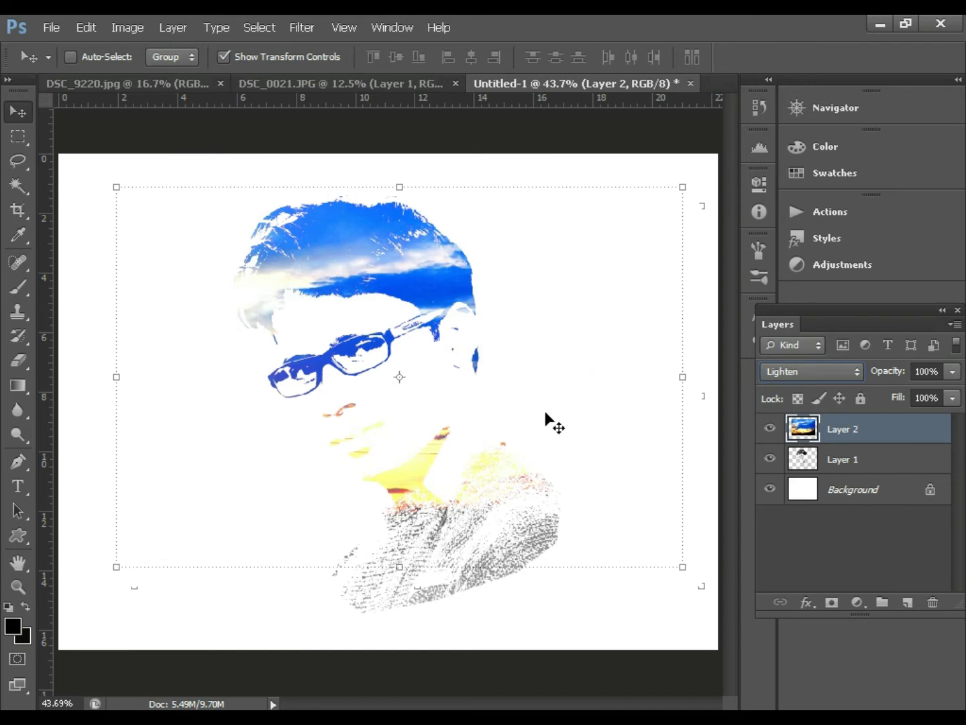
mouse_move(541, 415)
left_mouse_down()
mouse_move(432, 260)
mouse_move(508, 199)
mouse_move(580, 408)
mouse_move(578, 459)
mouse_move(566, 377)
left_mouse_up()
mouse_move(551, 443)
left_mouse_down()
mouse_move(582, 499)
mouse_move(533, 447)
left_mouse_up()
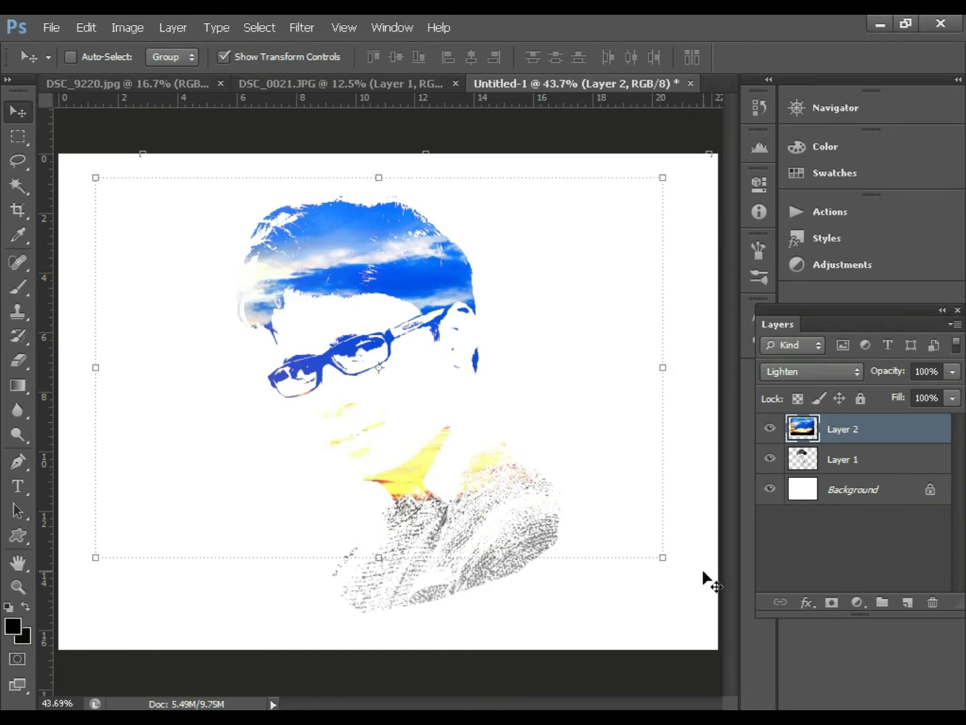
mouse_move(682, 568)
left_mouse_down()
mouse_move(657, 599)
mouse_move(561, 638)
mouse_move(371, 618)
mouse_move(232, 571)
mouse_move(155, 441)
mouse_move(116, 300)
mouse_move(162, 233)
mouse_move(232, 181)
mouse_move(253, 178)
left_mouse_up()
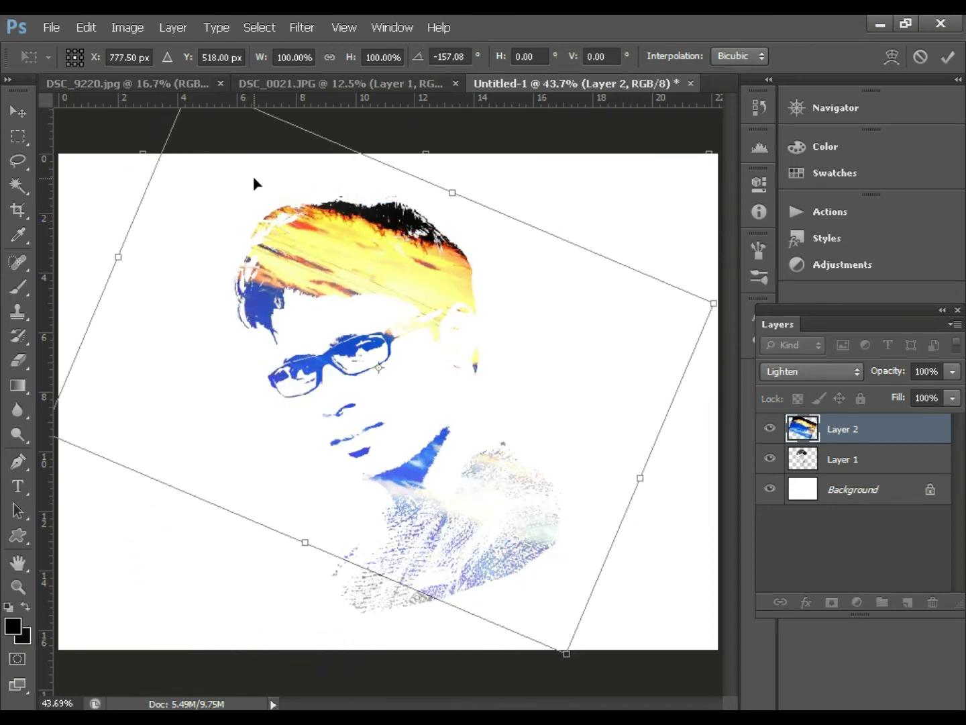
Rotate the sky, stretch it to 125% and reposition it so sunset streaks the hair.
left_click_drag(459, 226, 474, 205)
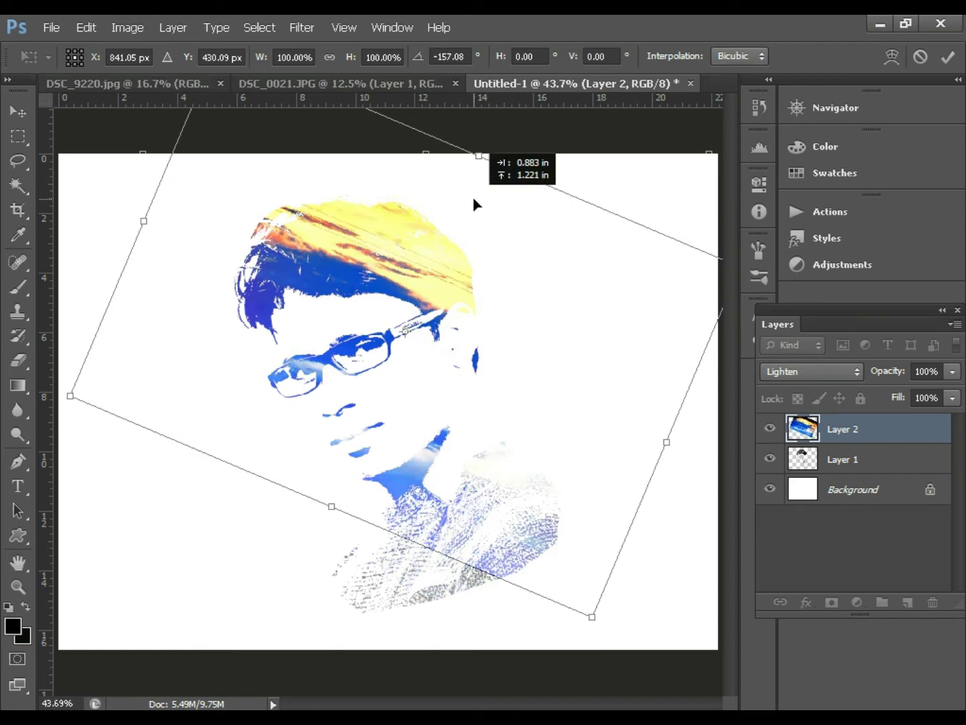
mouse_move(463, 213)
left_mouse_down()
mouse_move(406, 208)
mouse_move(502, 257)
mouse_move(537, 207)
mouse_move(539, 227)
left_mouse_up()
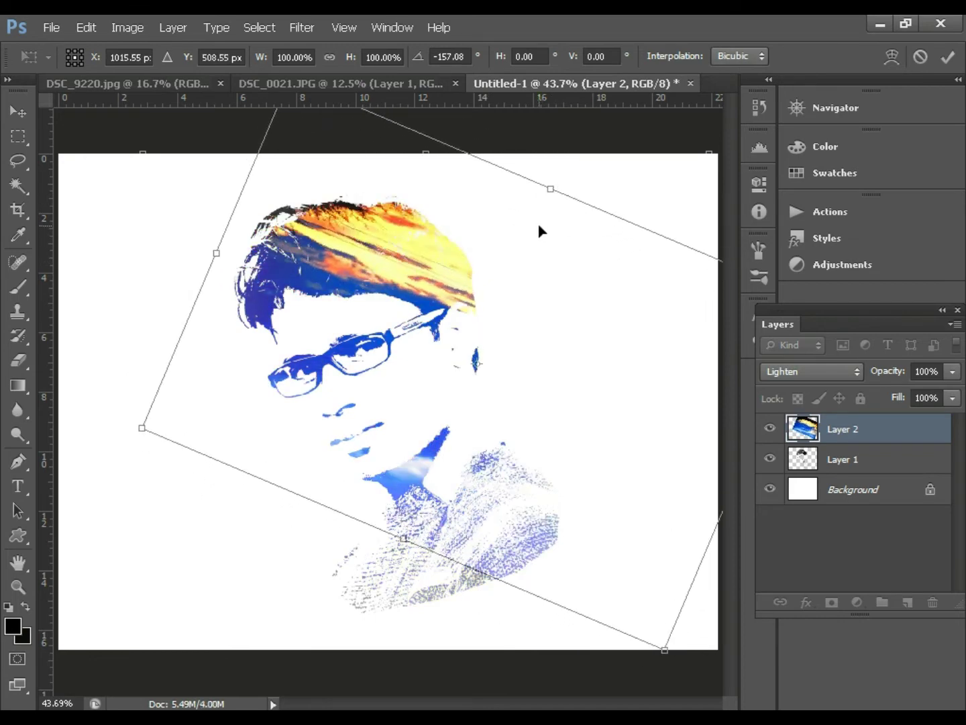
left_click_drag(453, 514, 347, 565)
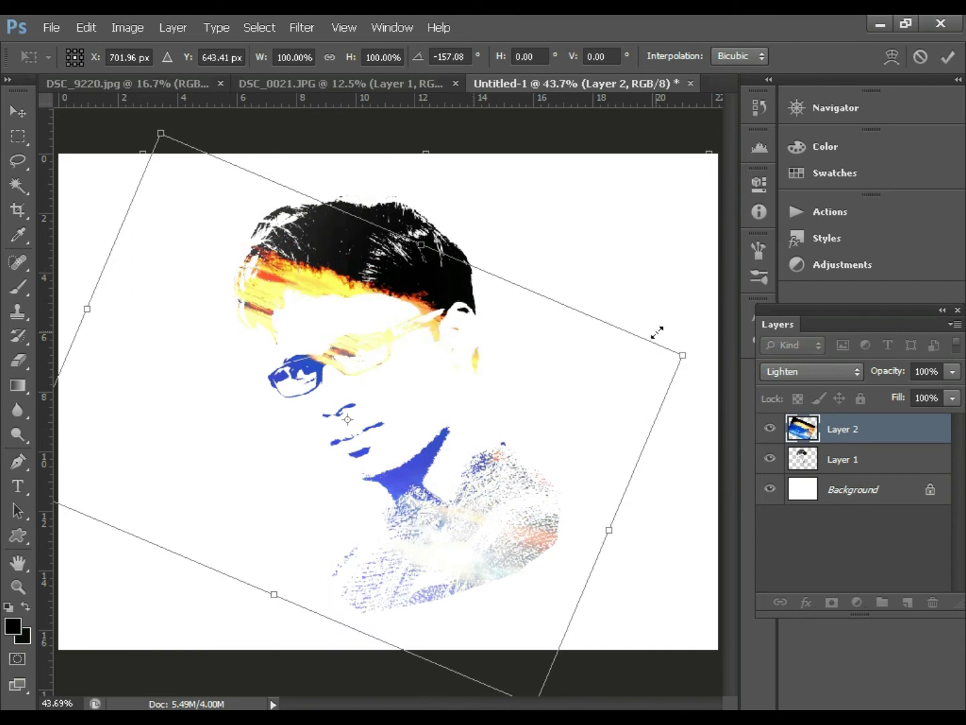
left_click_drag(655, 336, 677, 239)
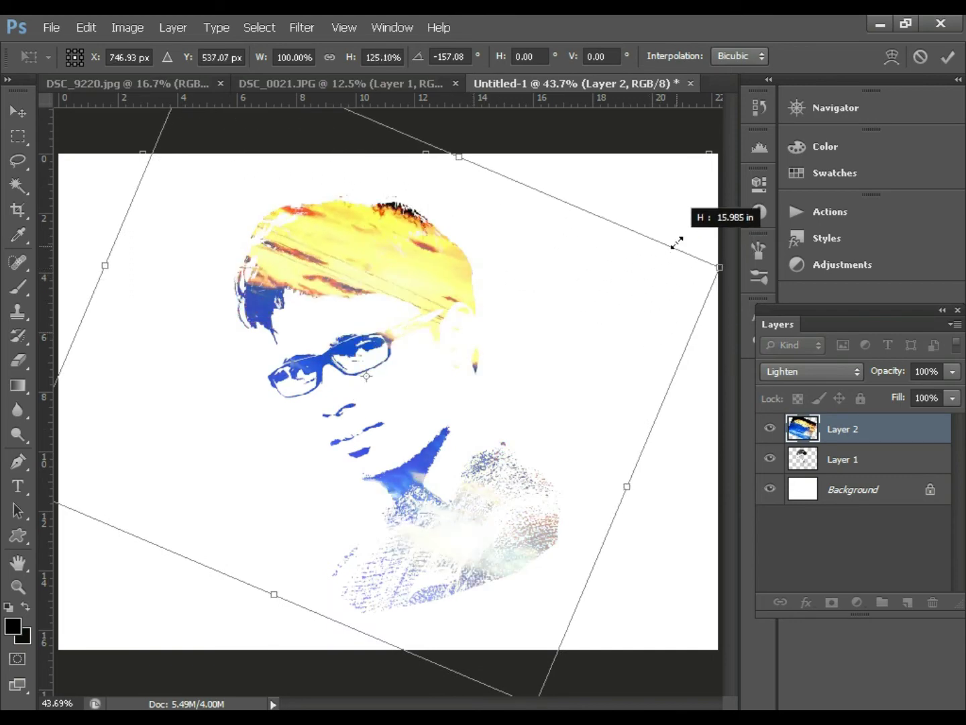
key("Return")
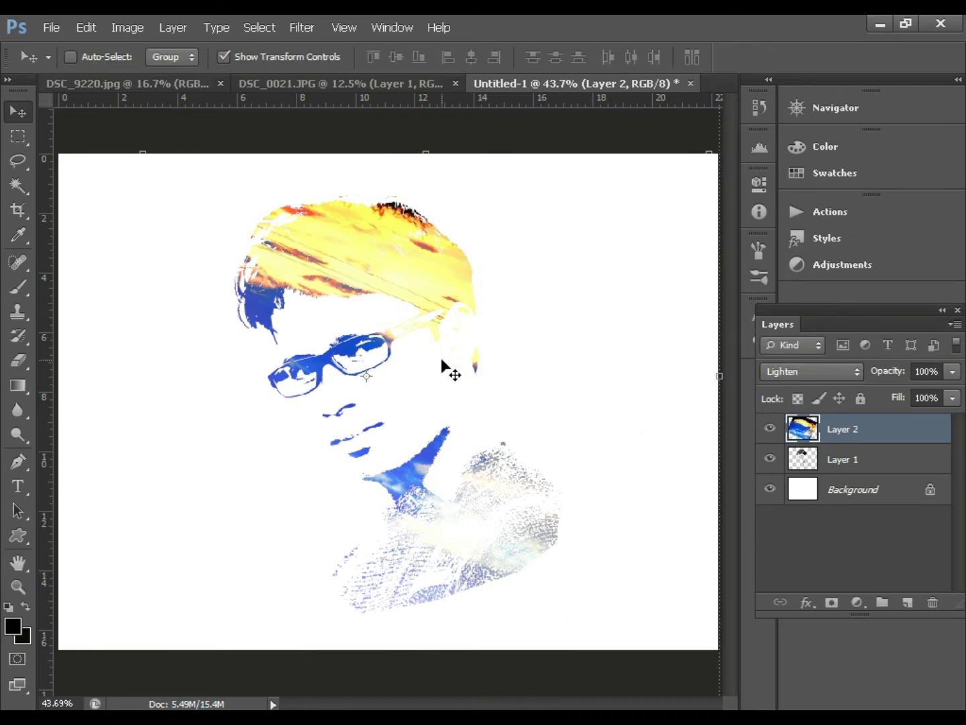
mouse_move(443, 272)
left_mouse_down()
mouse_move(406, 254)
mouse_move(411, 272)
mouse_move(480, 263)
mouse_move(570, 276)
mouse_move(557, 257)
mouse_move(591, 297)
mouse_move(628, 292)
mouse_move(610, 284)
left_mouse_up()
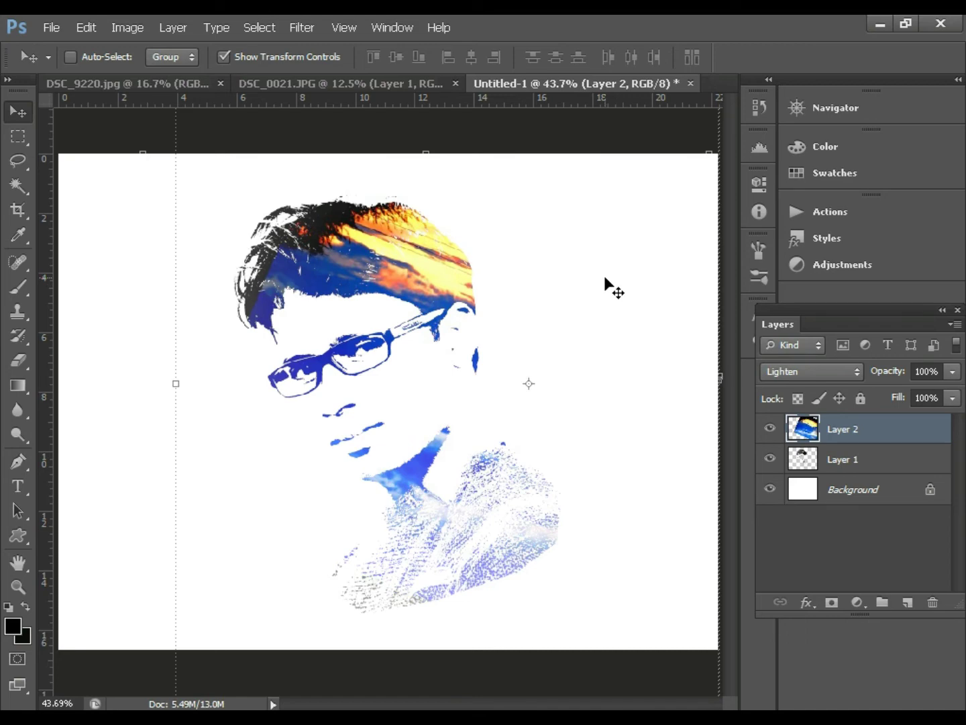
Shrink the sky layer and move its colours up-left onto the hair and face.
left_click_drag(608, 276, 625, 294)
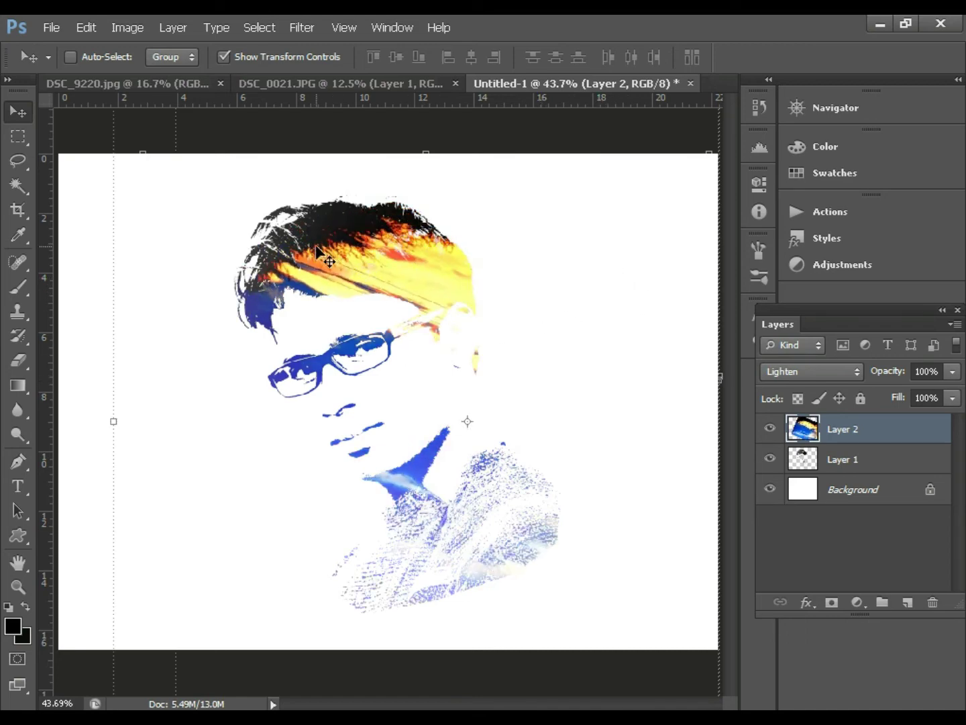
left_click_drag(315, 245, 344, 268)
left_click(141, 178)
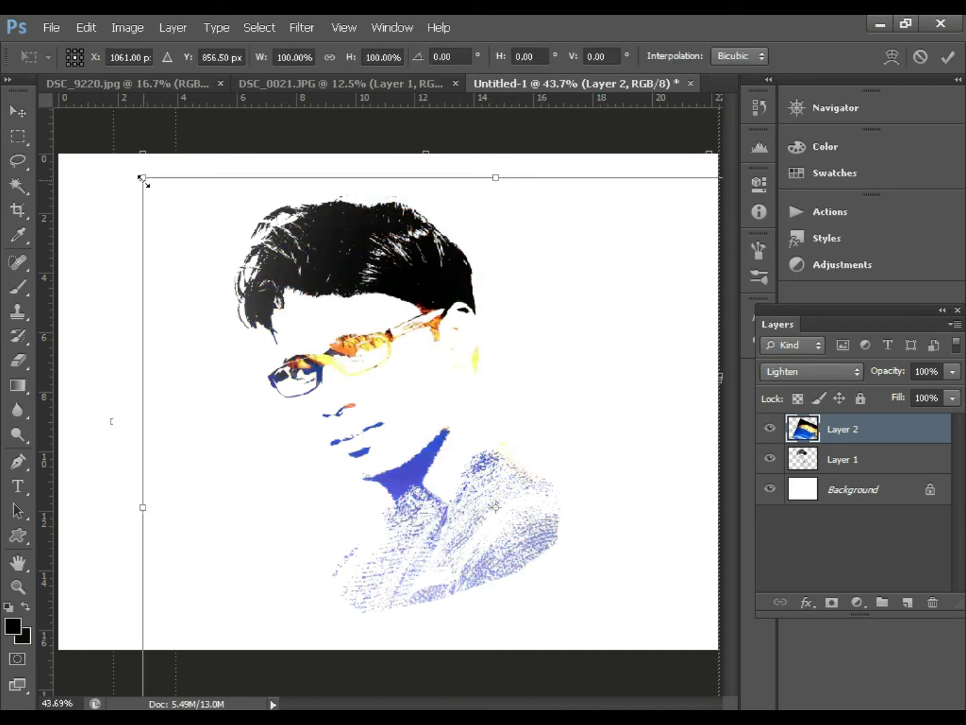
left_click_drag(141, 178, 383, 403)
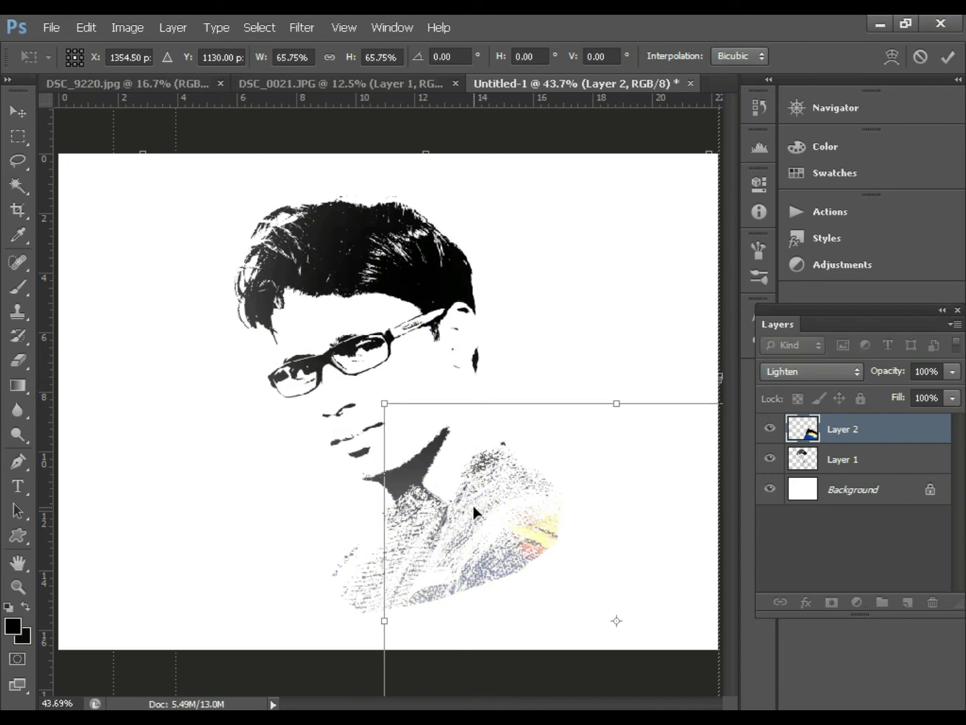
key("Return")
left_click_drag(504, 530, 313, 247)
Rotate the sky to about 176° and enlarge it to about 106%.
mouse_move(663, 547)
left_mouse_down()
mouse_move(645, 453)
mouse_move(568, 421)
mouse_move(613, 409)
mouse_move(602, 373)
left_mouse_up()
mouse_move(420, 336)
left_mouse_down()
mouse_move(451, 489)
mouse_move(348, 380)
left_mouse_up()
mouse_move(630, 513)
left_mouse_down()
mouse_move(540, 589)
mouse_move(280, 506)
mouse_move(281, 362)
mouse_move(300, 324)
mouse_move(401, 272)
mouse_move(399, 254)
mouse_move(423, 349)
mouse_move(404, 309)
left_mouse_up()
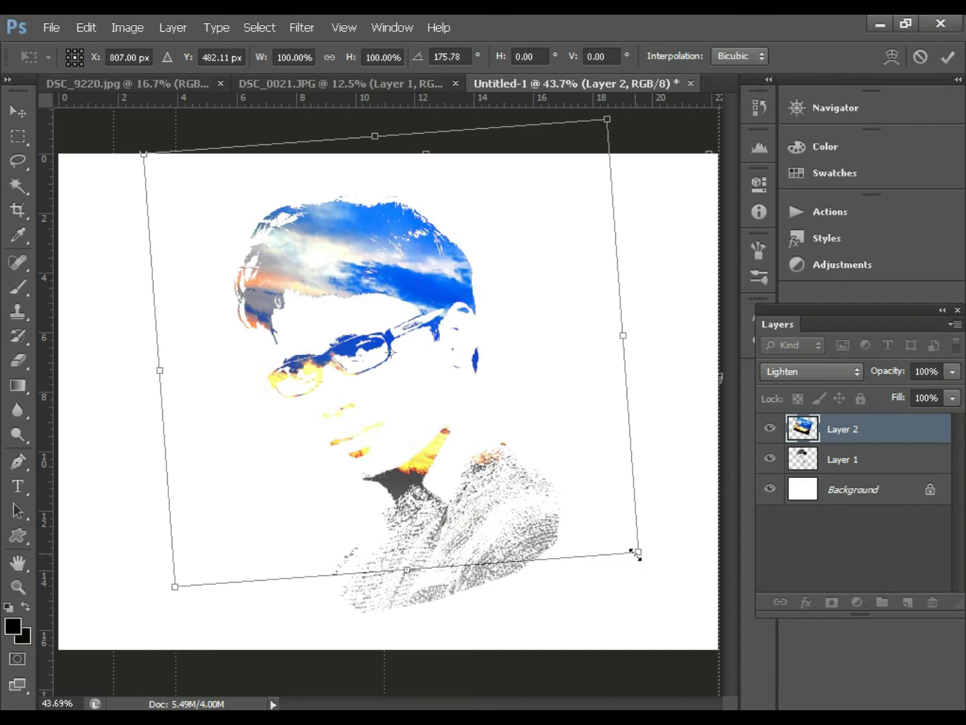
mouse_move(635, 552)
left_mouse_down()
mouse_move(674, 628)
mouse_move(712, 625)
mouse_move(686, 664)
mouse_move(641, 608)
left_mouse_up()
mouse_move(589, 556)
left_mouse_down()
mouse_move(590, 526)
mouse_move(597, 540)
mouse_move(594, 524)
mouse_move(615, 544)
mouse_move(607, 538)
left_mouse_up()
left_click_drag(567, 474, 562, 469)
key("Return")
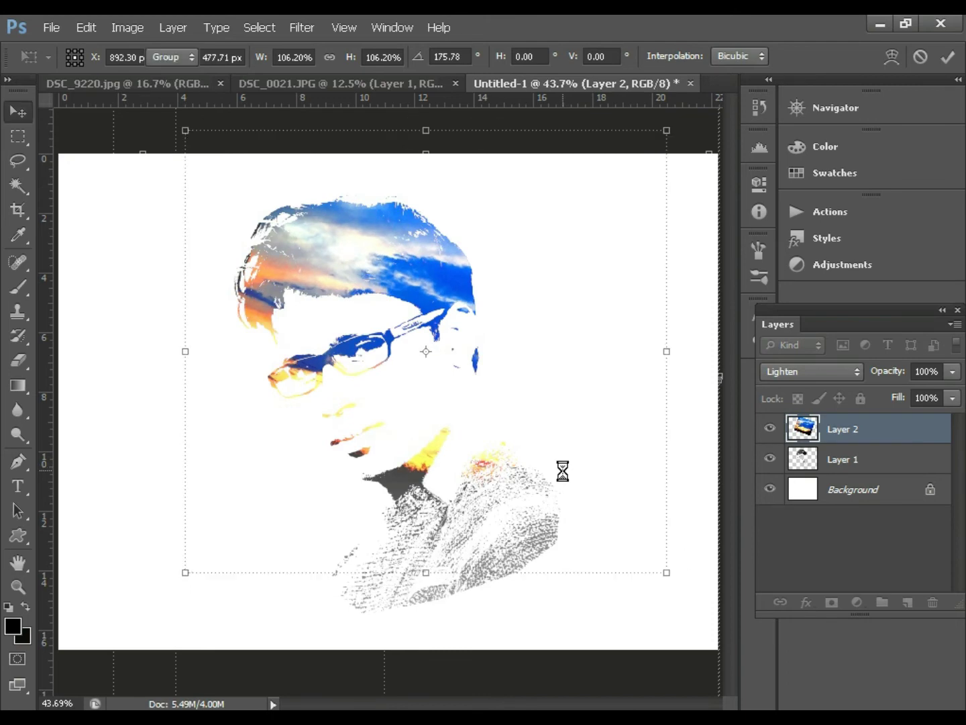
left_click(128, 27)
mouse_move(149, 72)
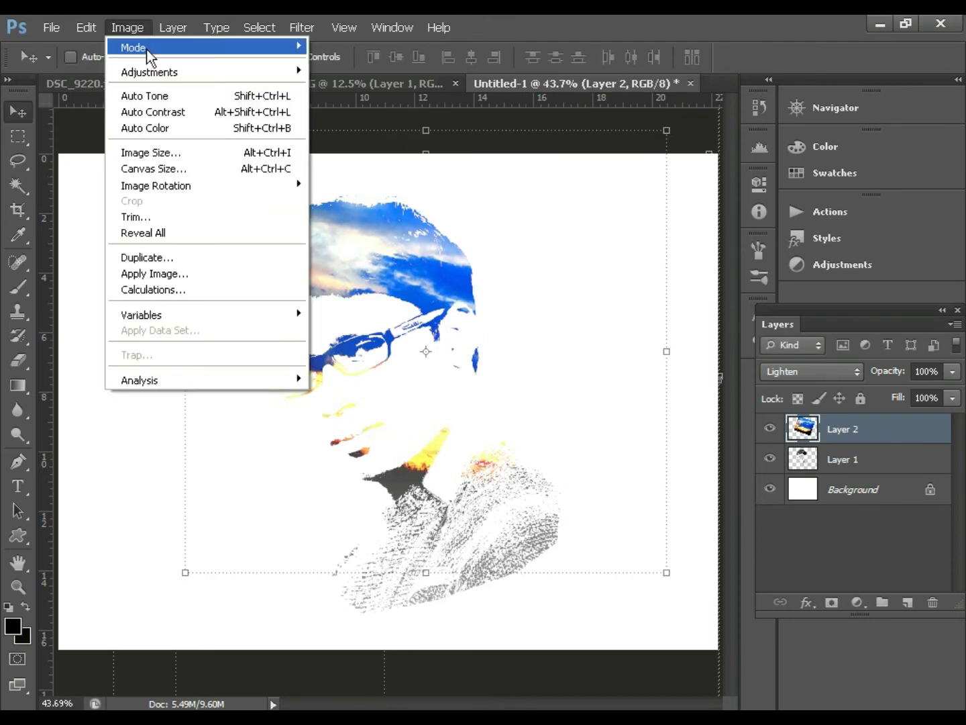
Apply Levels to the sky layer with black input 103 and midtone 0.53.
left_click(347, 88)
left_click_drag(600, 353, 694, 353)
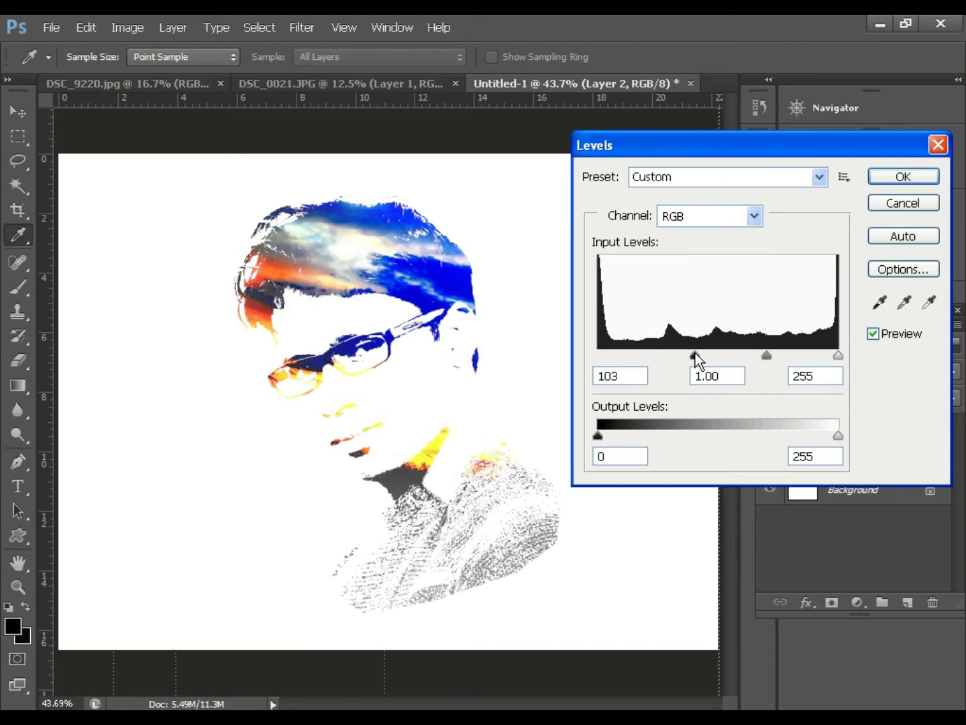
left_click(696, 353)
left_click_drag(771, 359, 794, 357)
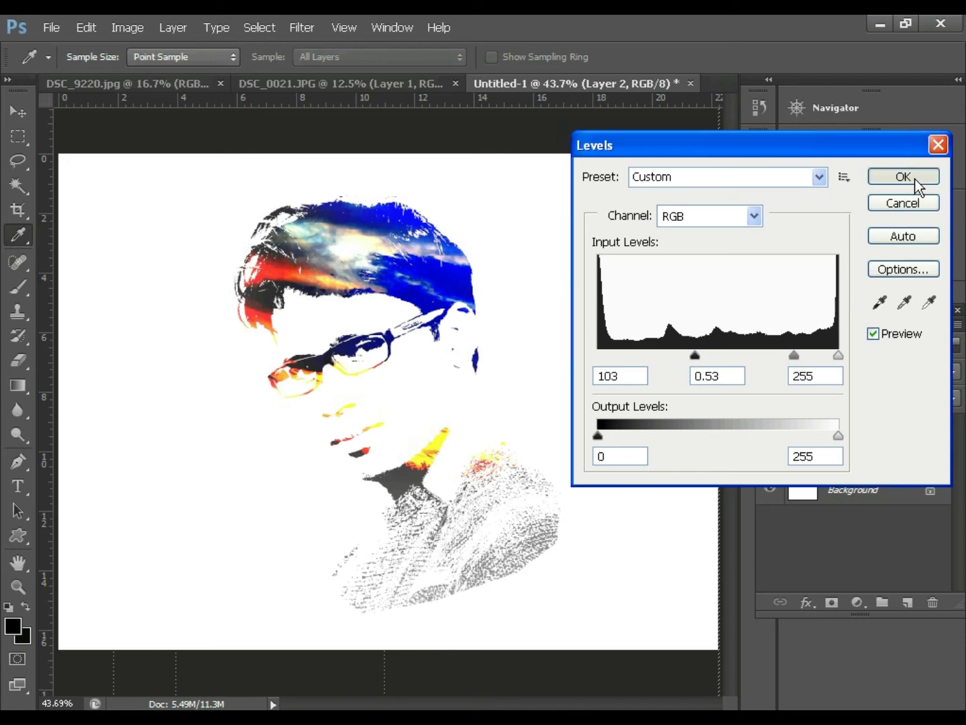
left_click(906, 178)
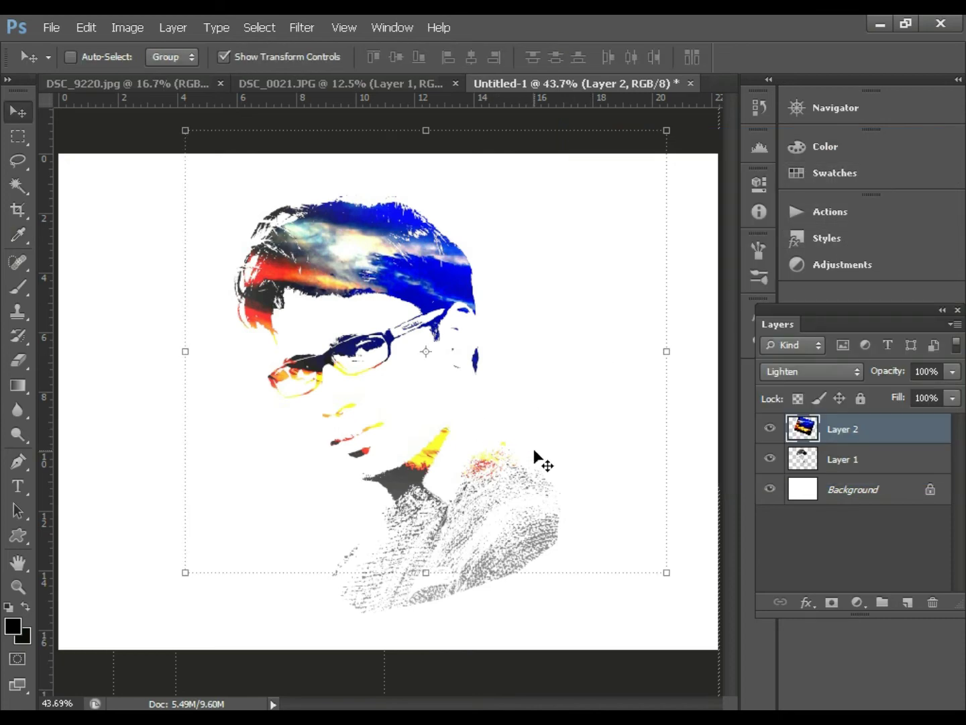
left_click(49, 26)
Open the saguaro sunset photo ar130661845971695.jpg from Desktop > New Folder using Thumbnails view.
left_click(70, 61)
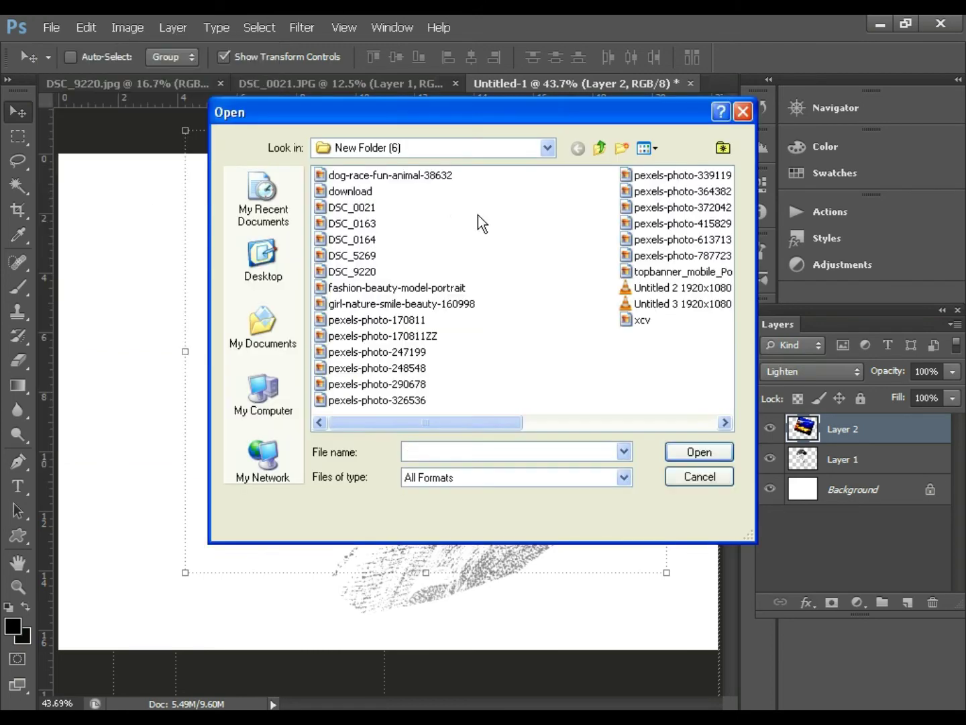
left_click(645, 148)
left_click(670, 166)
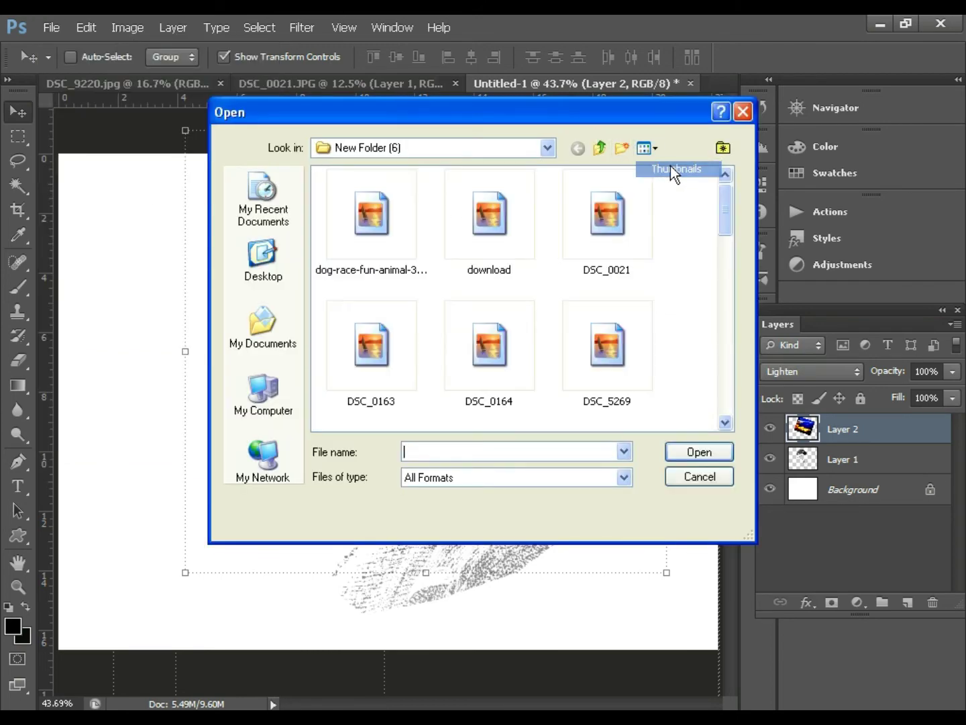
mouse_move(728, 215)
left_mouse_down()
mouse_move(724, 398)
mouse_move(719, 273)
mouse_move(694, 227)
mouse_move(695, 206)
mouse_move(709, 279)
mouse_move(704, 303)
left_mouse_up()
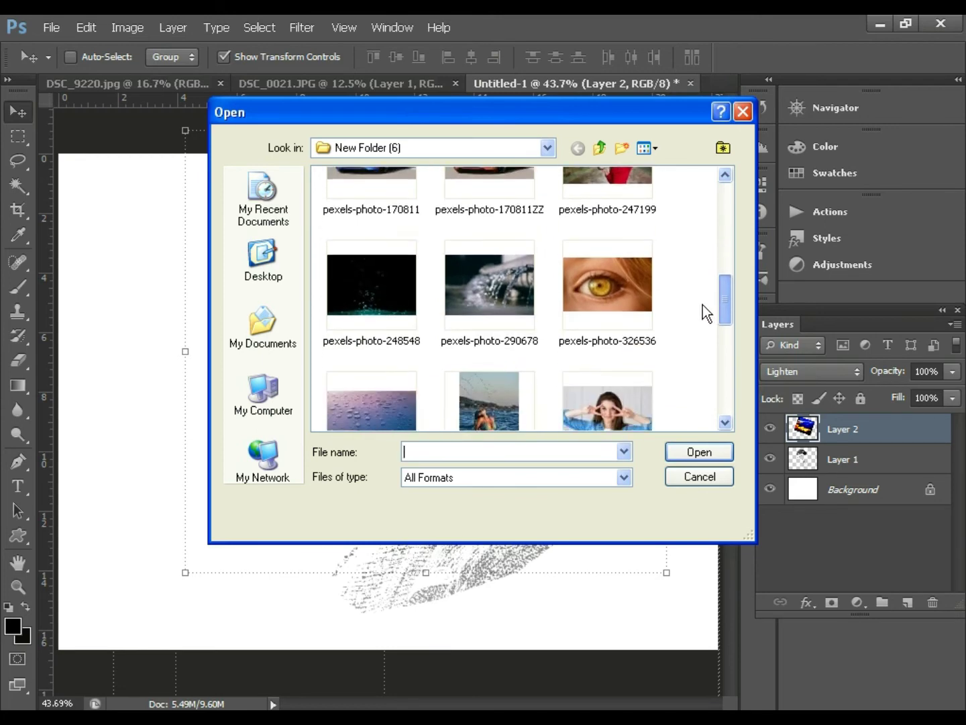
mouse_move(725, 299)
left_mouse_down()
mouse_move(737, 371)
mouse_move(710, 261)
left_mouse_up()
left_click(595, 145)
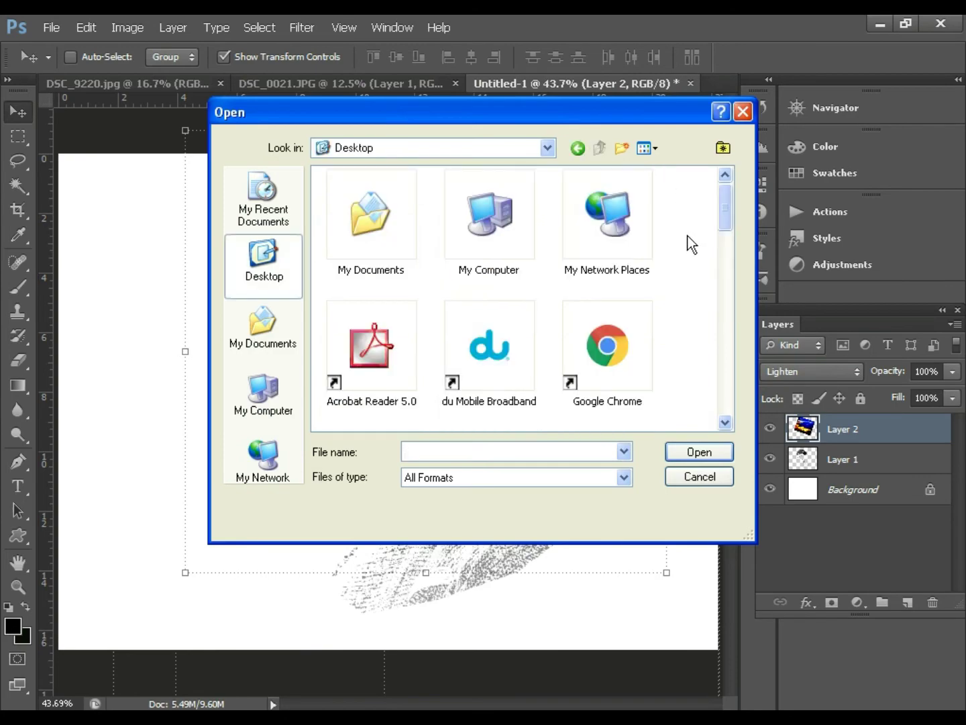
left_click_drag(726, 206, 731, 281)
double_click(471, 208)
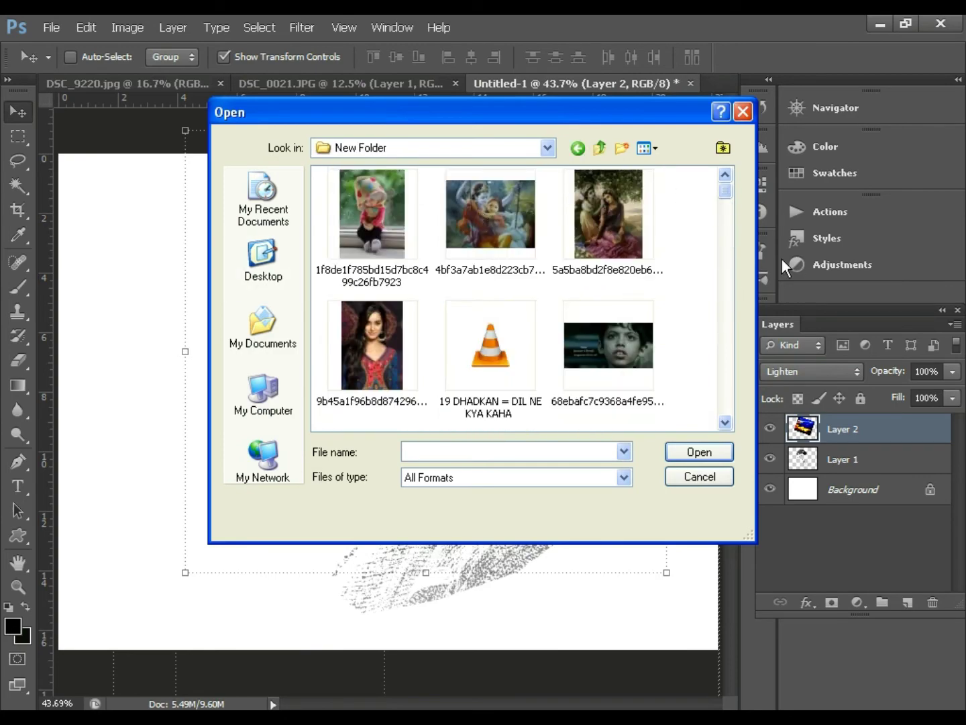
mouse_move(726, 189)
left_mouse_down()
mouse_move(725, 225)
mouse_move(717, 226)
left_mouse_up()
left_click(624, 272)
left_click(702, 452)
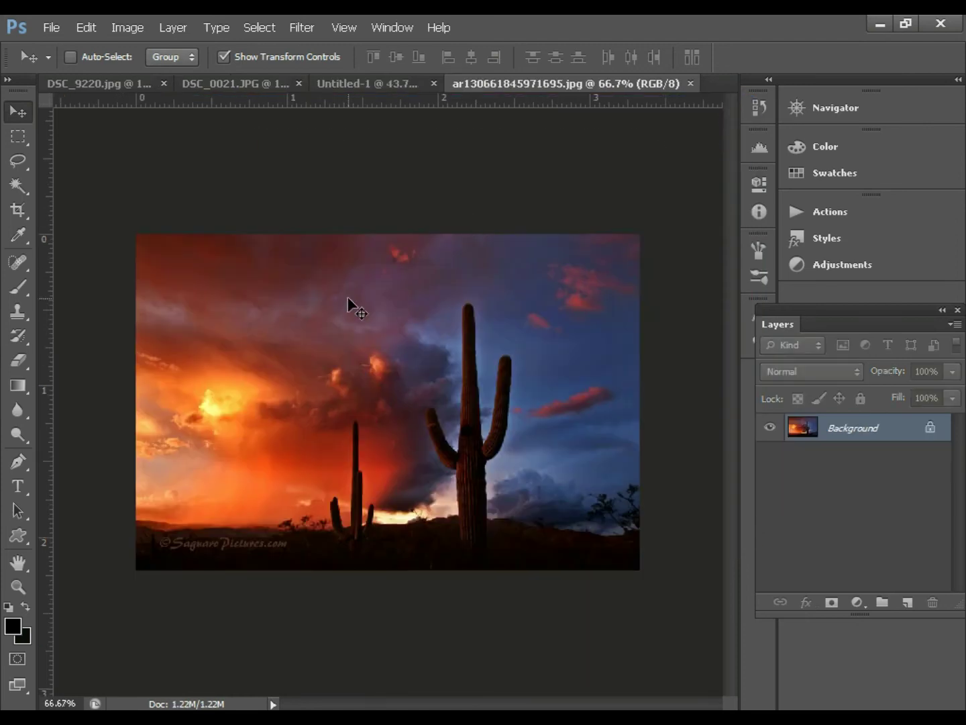
left_click_drag(228, 286, 365, 87)
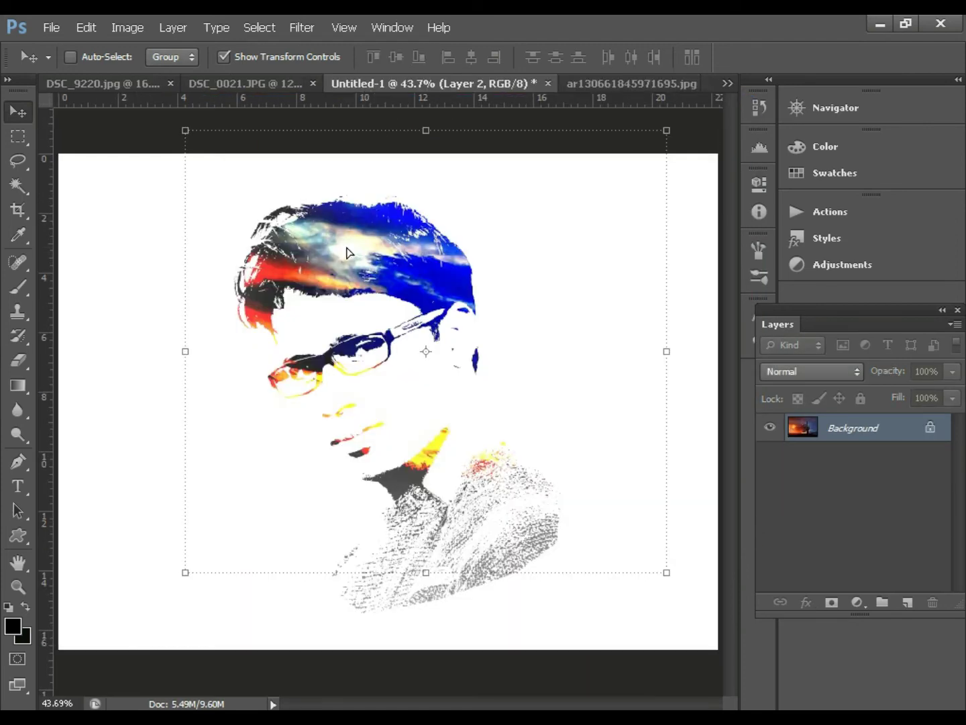
Drop the saguaro sunset into the portrait as Layer 3 in Lighten blend mode.
left_click_drag(365, 87, 342, 261)
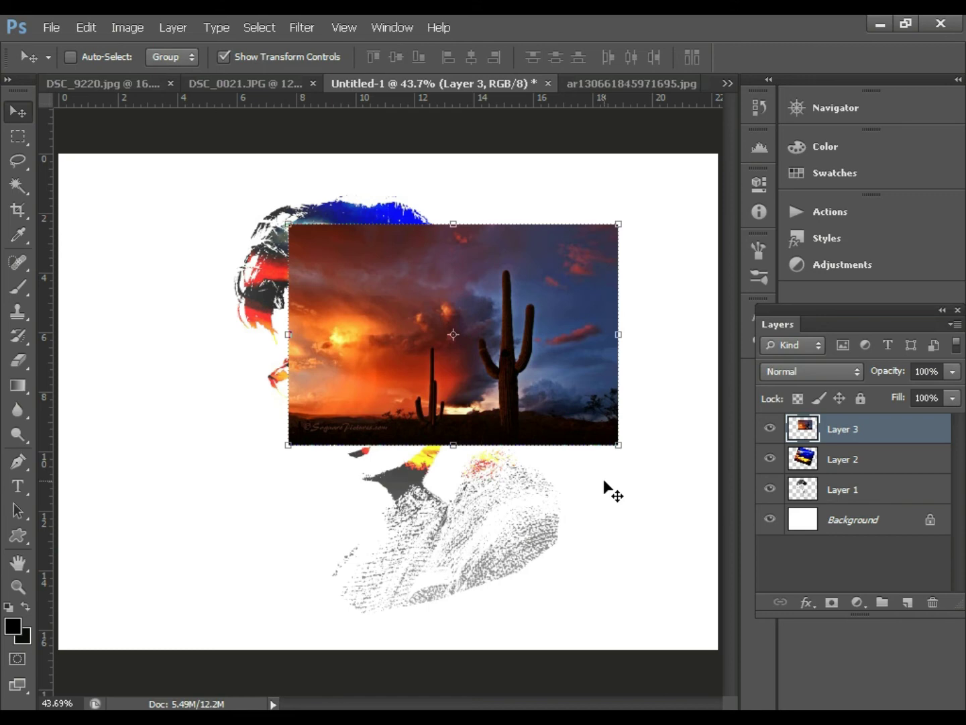
left_click(854, 372)
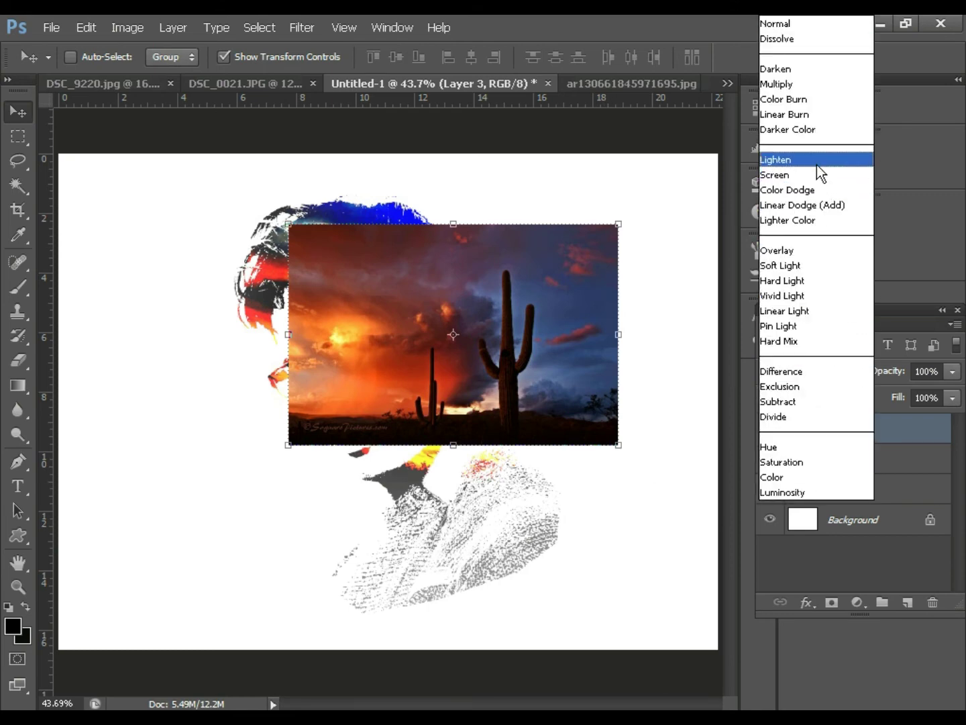
left_click(816, 165)
mouse_move(551, 339)
left_mouse_down()
mouse_move(588, 292)
mouse_move(498, 235)
mouse_move(476, 234)
left_mouse_up()
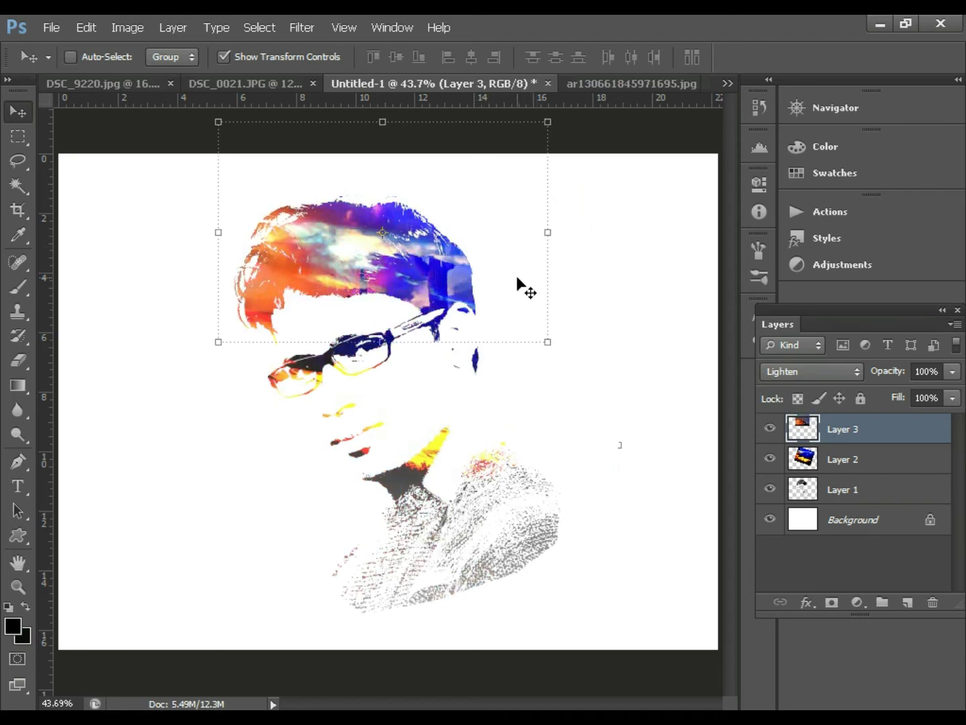
Rotate Layer 3 about 42° and enlarge it over the portrait's hair.
left_click_drag(563, 357, 533, 440)
left_click_drag(488, 323, 527, 308)
mouse_move(544, 363)
left_mouse_down()
mouse_move(569, 378)
mouse_move(565, 367)
left_mouse_up()
mouse_move(493, 295)
left_mouse_down()
mouse_move(520, 299)
mouse_move(411, 372)
left_mouse_up()
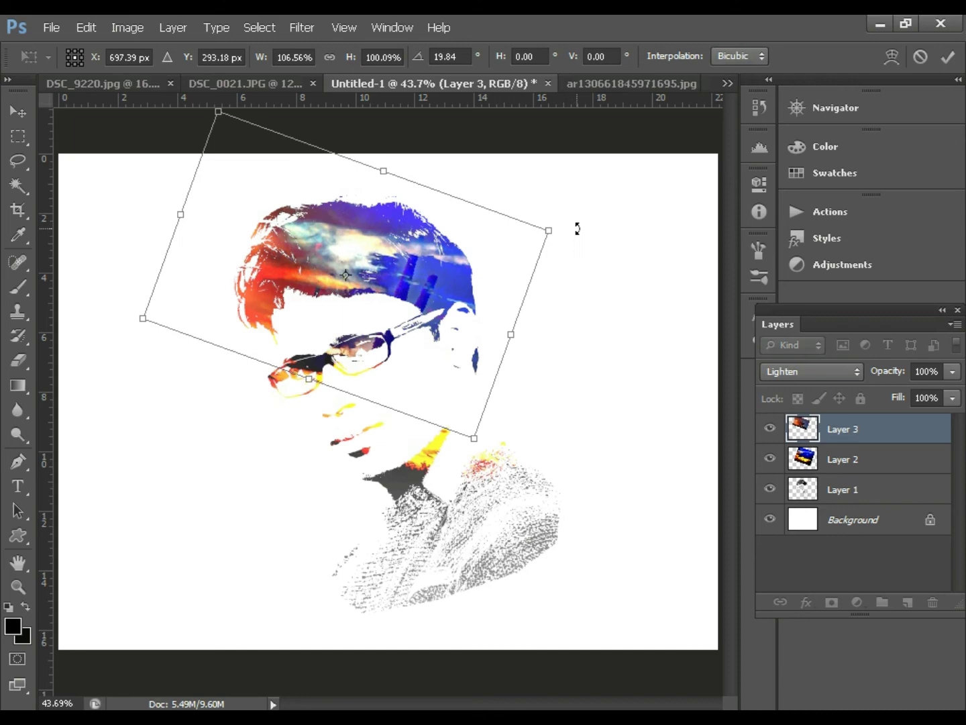
left_click_drag(576, 226, 577, 315)
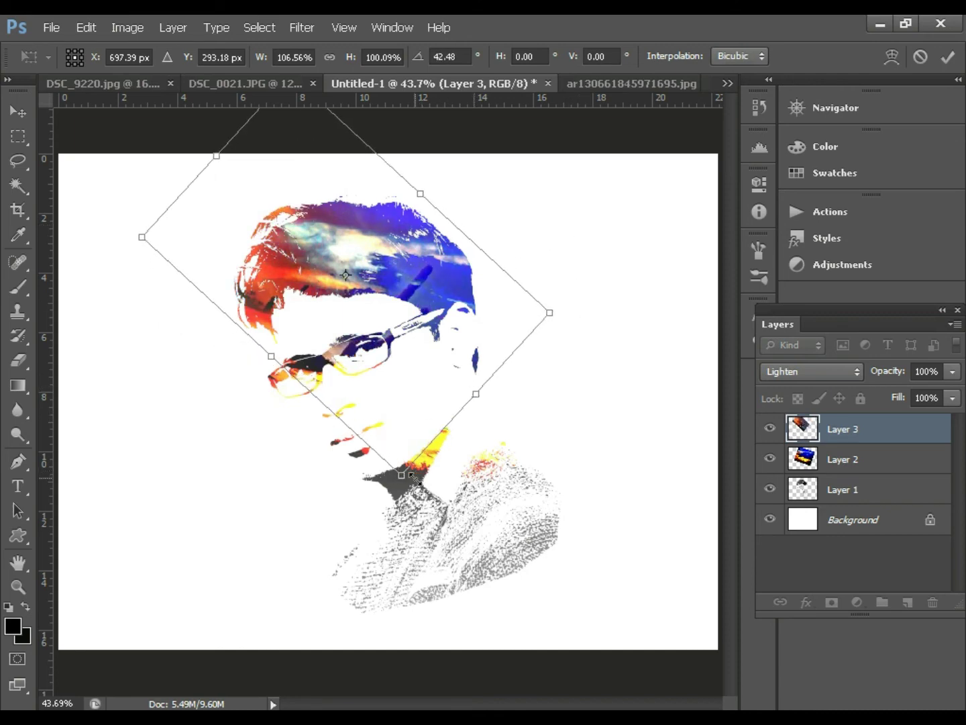
mouse_move(404, 477)
left_mouse_down()
mouse_move(469, 611)
mouse_move(502, 652)
left_mouse_up()
key("Return")
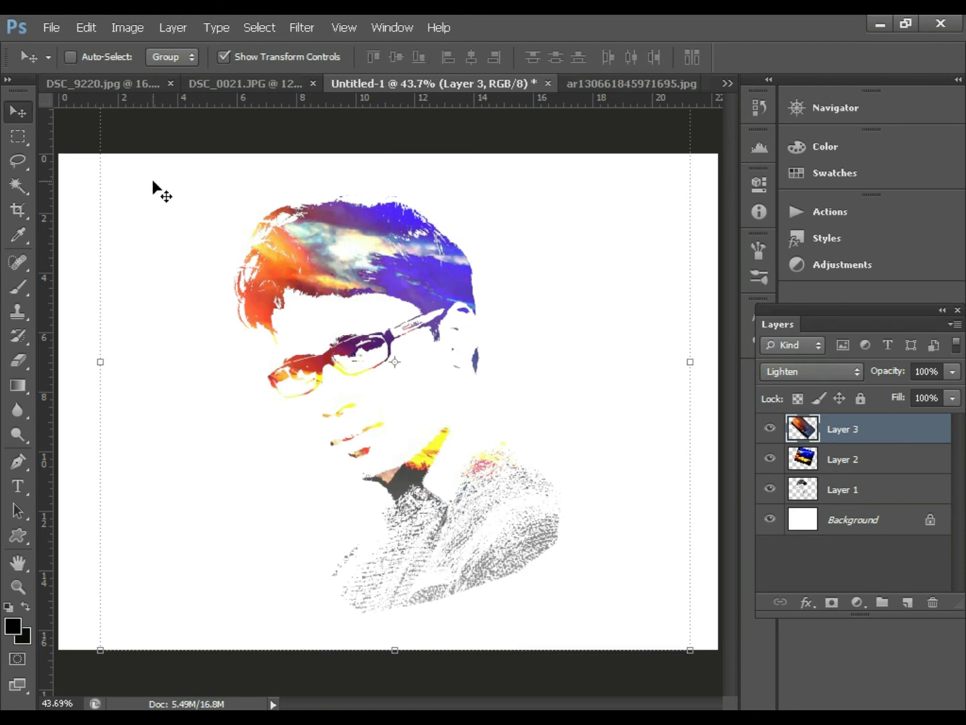
left_click(126, 33)
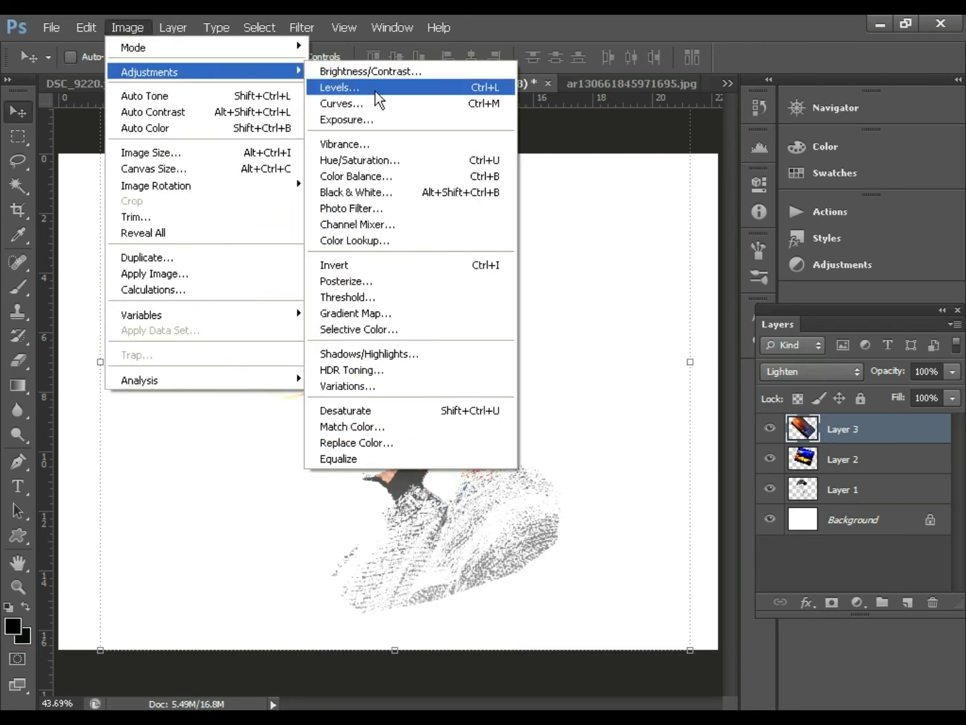
Apply Levels 27, 1.00, 220 to the sunset layer, then make Layer 3 active.
left_click(375, 92)
left_click_drag(599, 357, 623, 357)
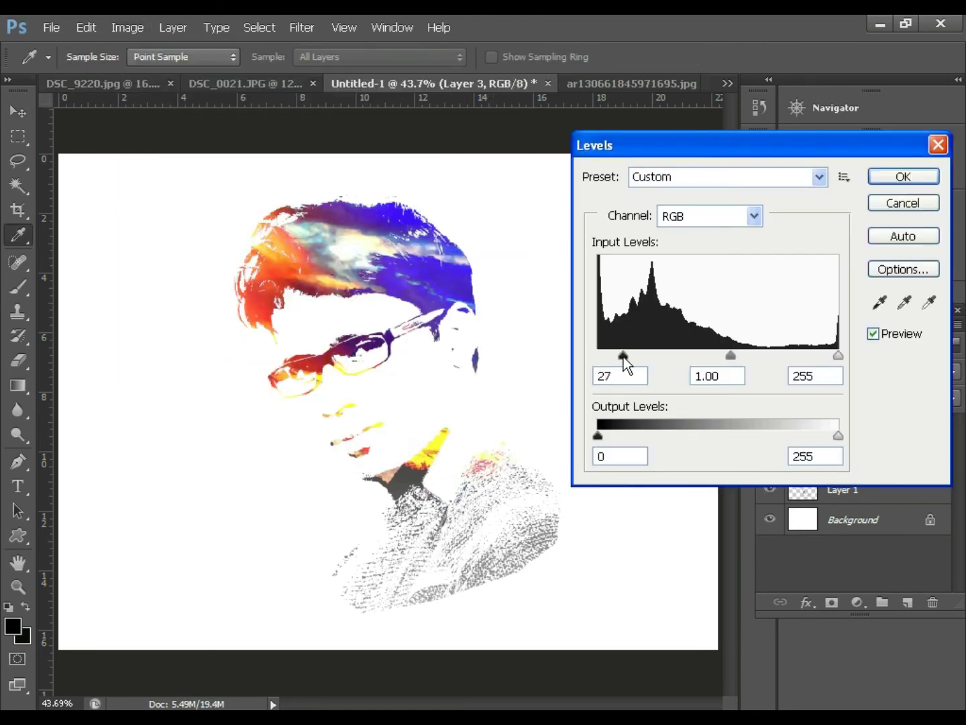
left_click_drag(835, 360, 805, 359)
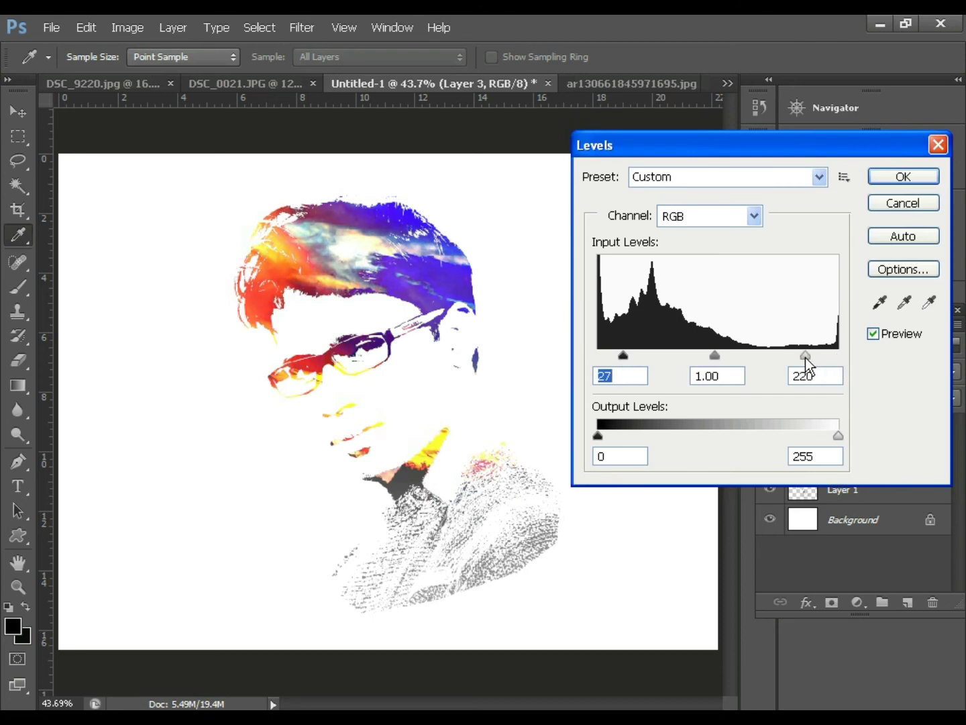
left_click(903, 177)
key("v")
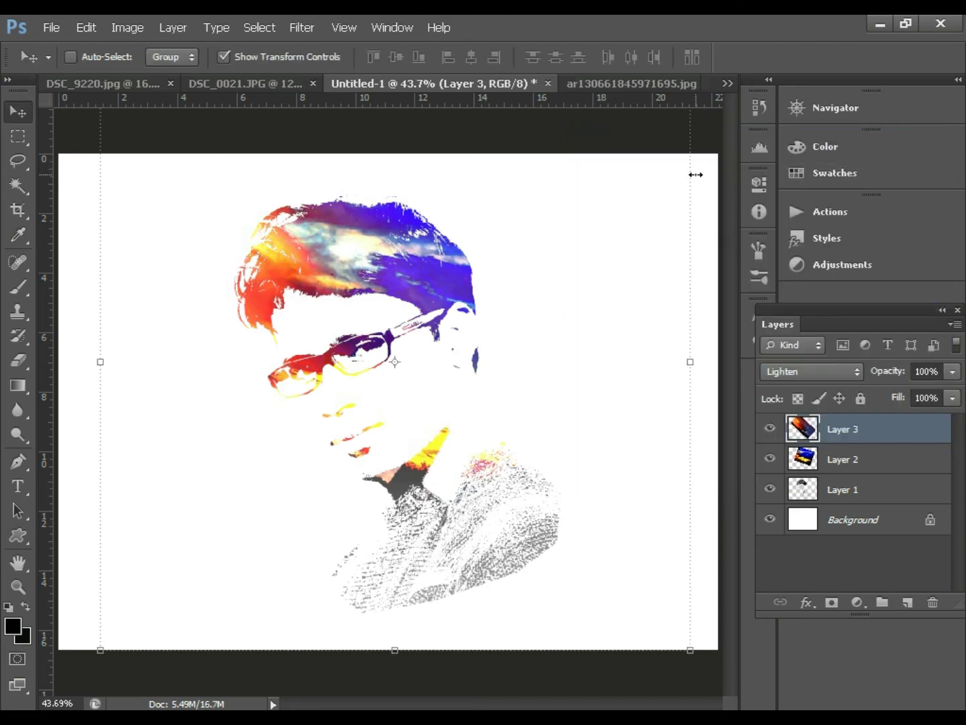
left_click(408, 257, "ctrl")
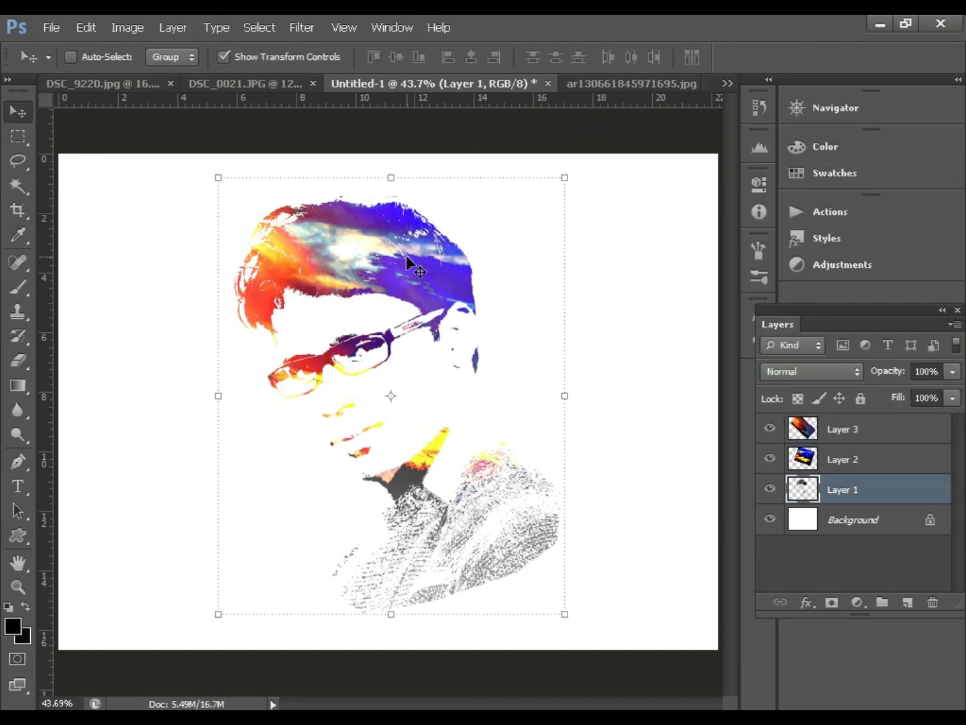
left_click(878, 433)
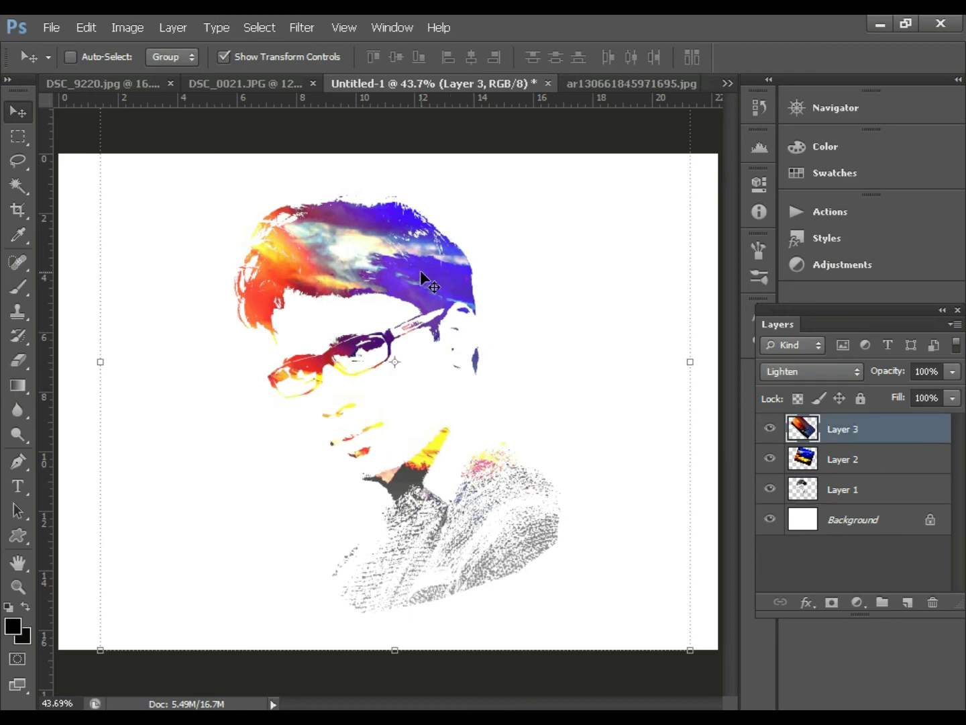
Move the Layer 3 sky over the portrait, duplicate it as Layer 3 copy, and shift the copy down over the shoulder.
mouse_move(420, 269)
left_mouse_down()
mouse_move(458, 517)
mouse_move(660, 556)
left_mouse_up()
left_click_drag(621, 447, 522, 427)
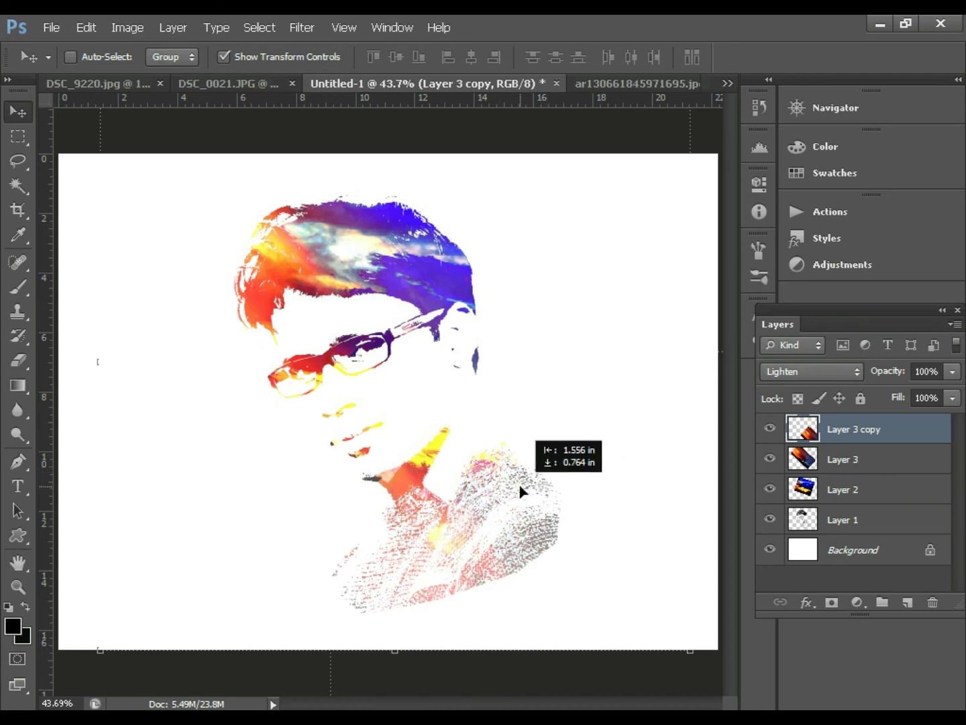
left_click_drag(522, 427, 523, 493)
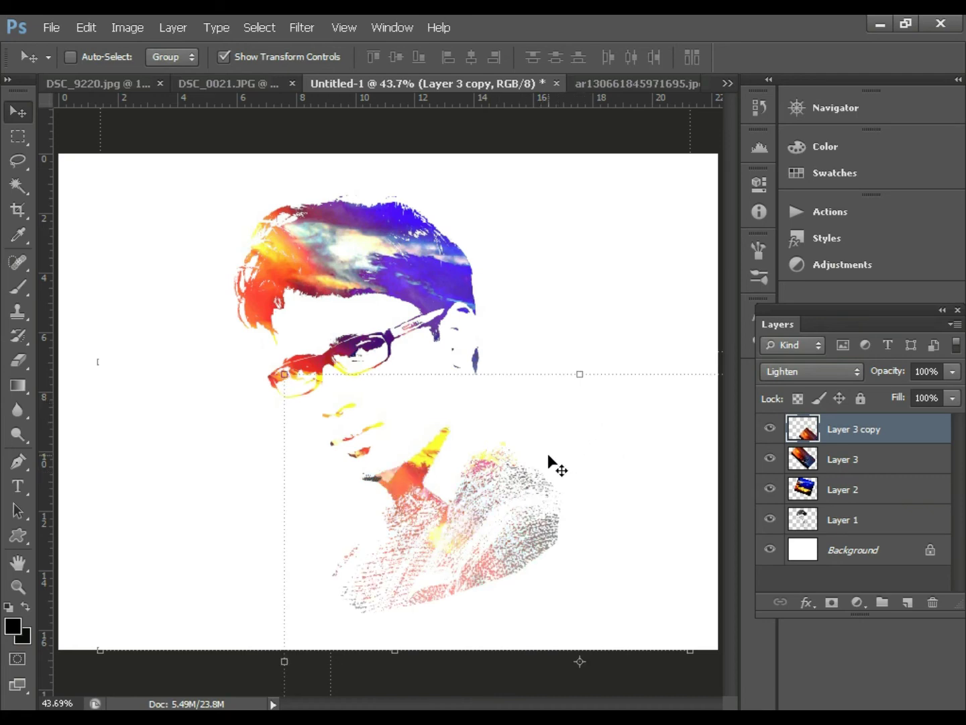
left_click_drag(551, 456, 558, 454)
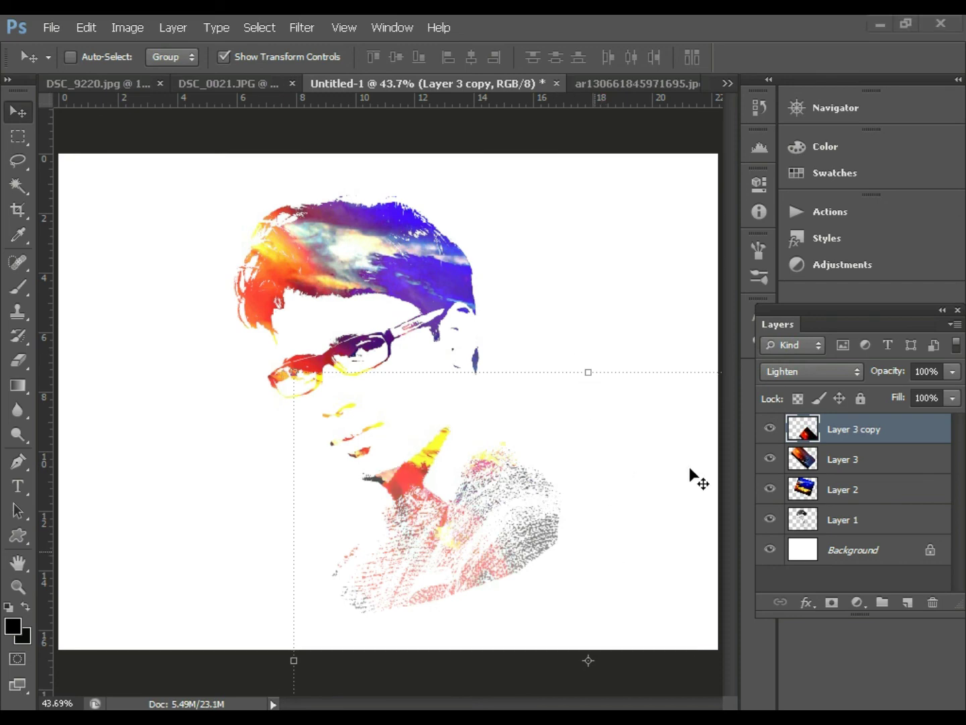
left_click(861, 490)
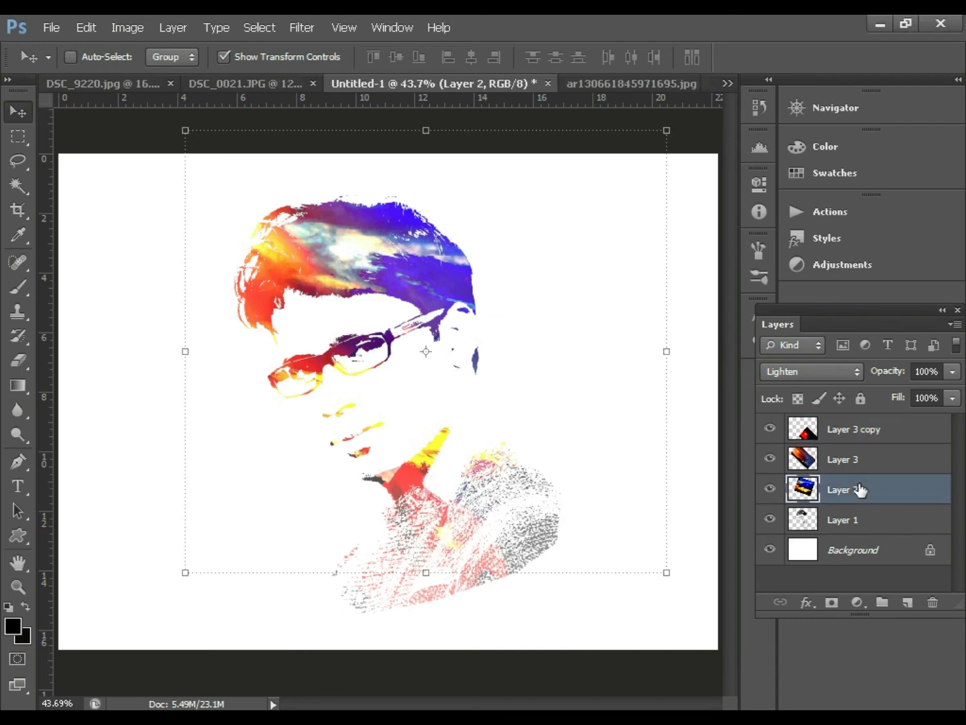
Apply Levels to Layer 2 with input 9 / 0.37 / 255 and output white 212.
left_click(131, 27)
mouse_move(149, 71)
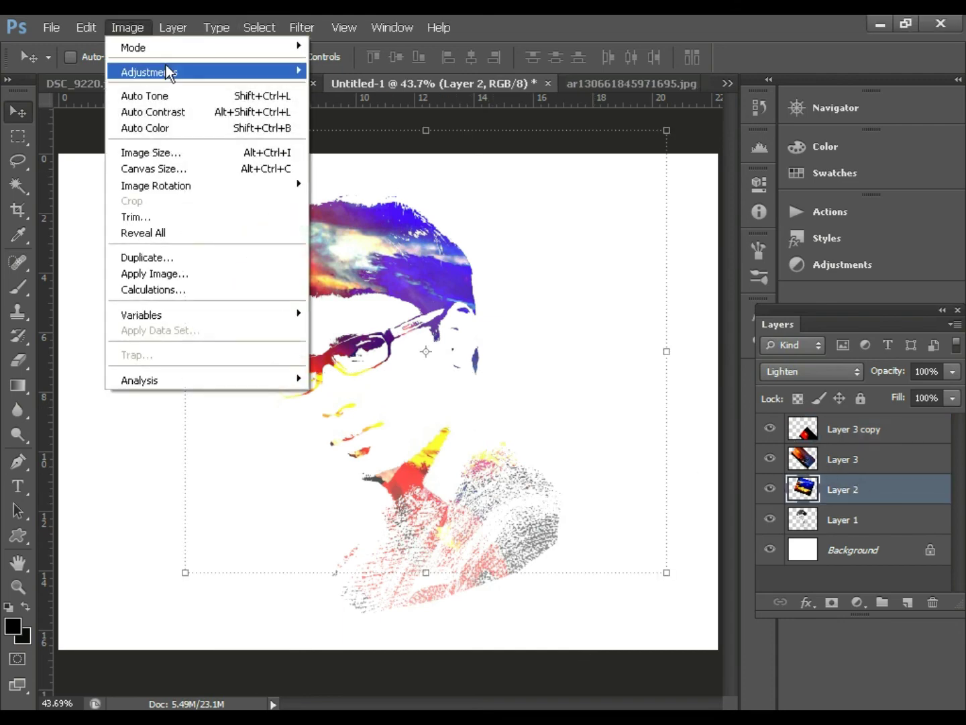
left_click(391, 89)
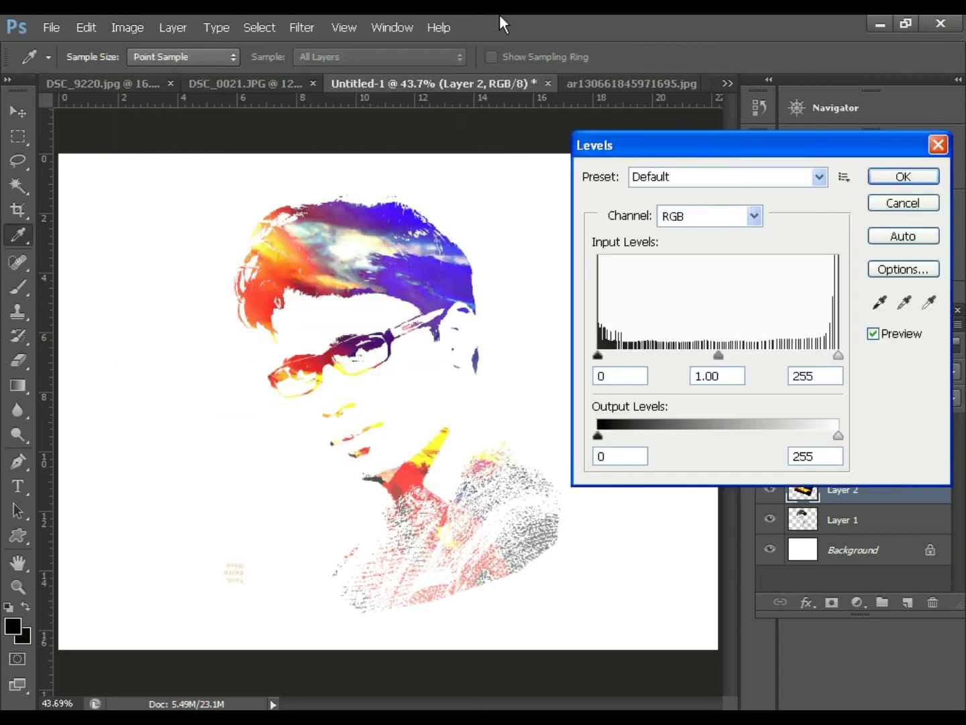
left_click_drag(718, 354, 784, 359)
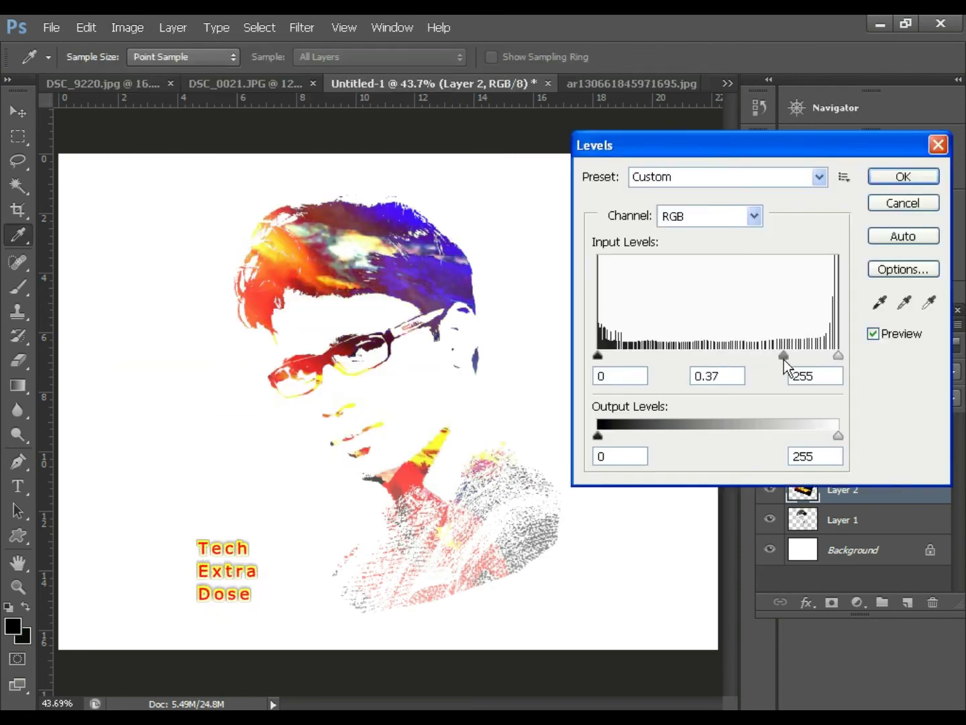
left_click_drag(598, 355, 607, 368)
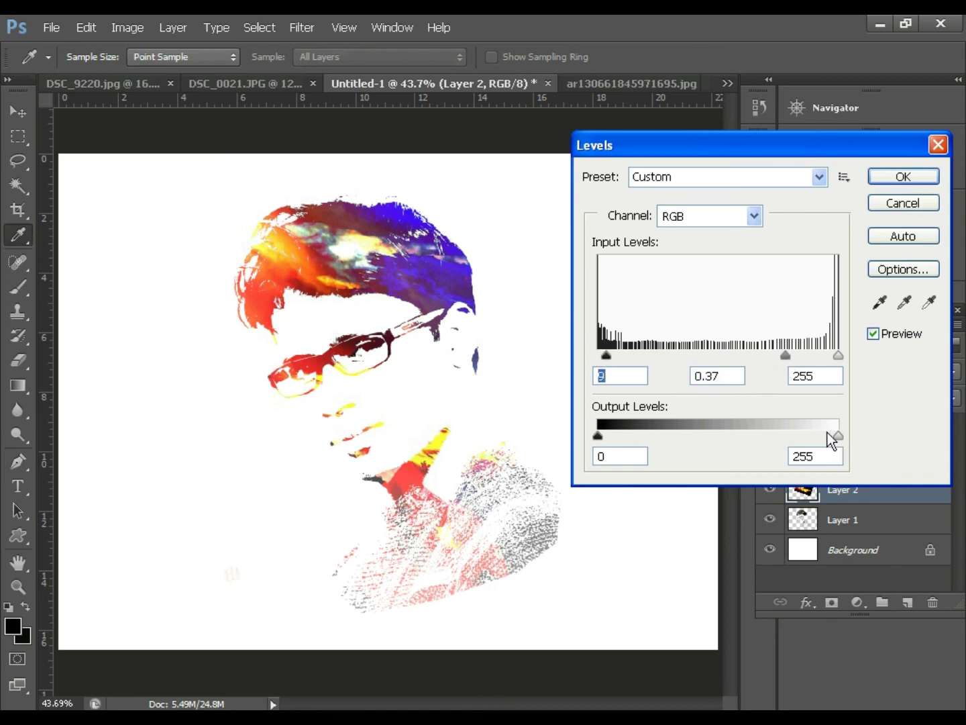
mouse_move(837, 436)
left_mouse_down()
mouse_move(776, 444)
mouse_move(799, 445)
left_mouse_up()
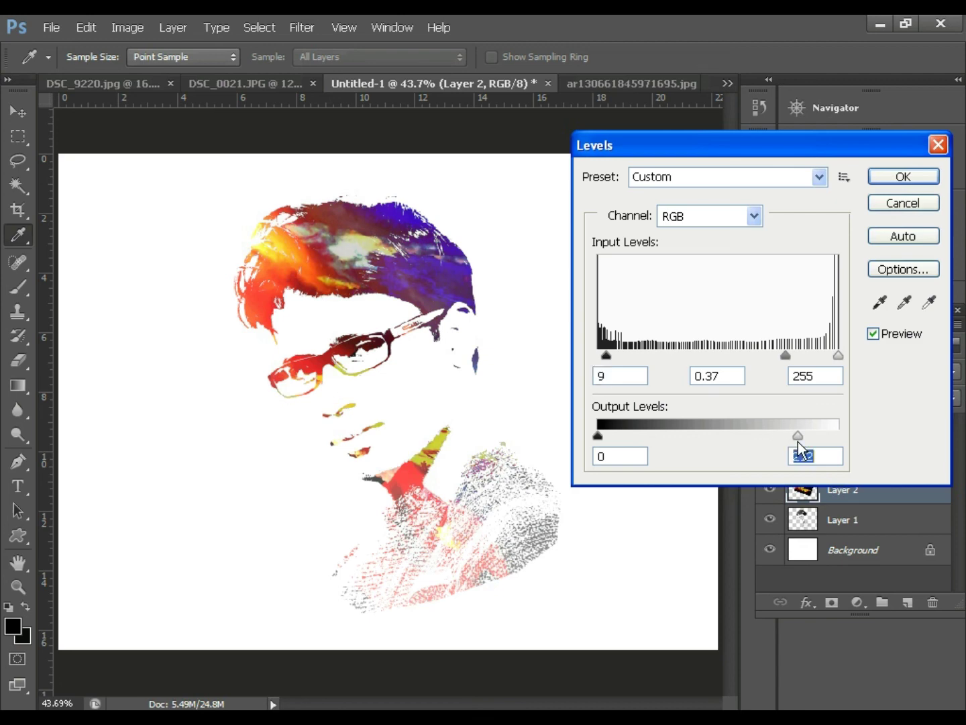
left_click(897, 183)
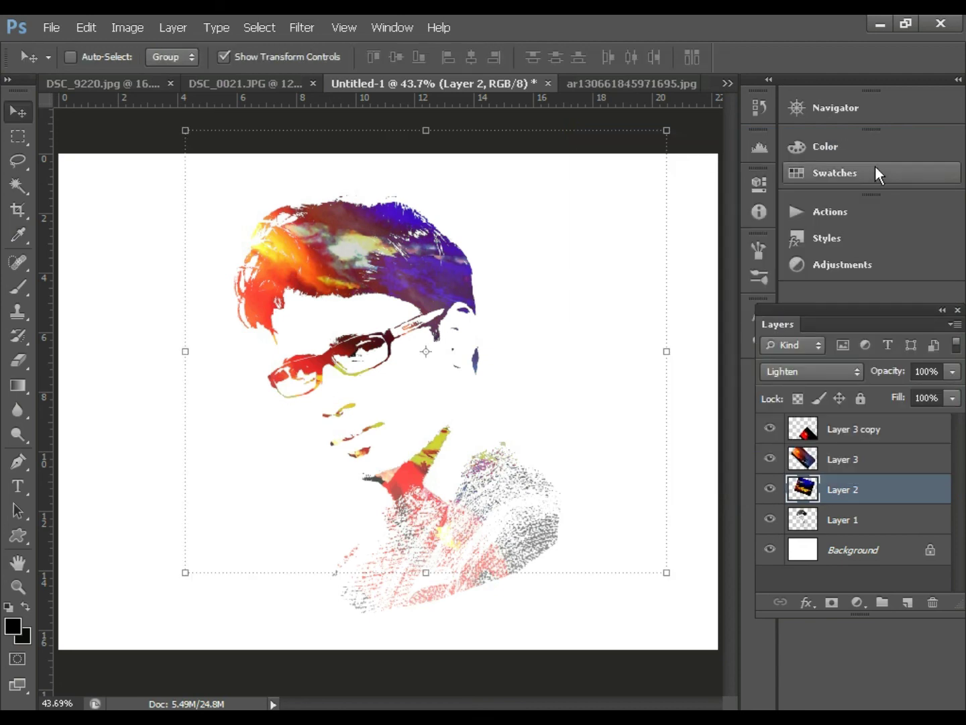
left_click(876, 460)
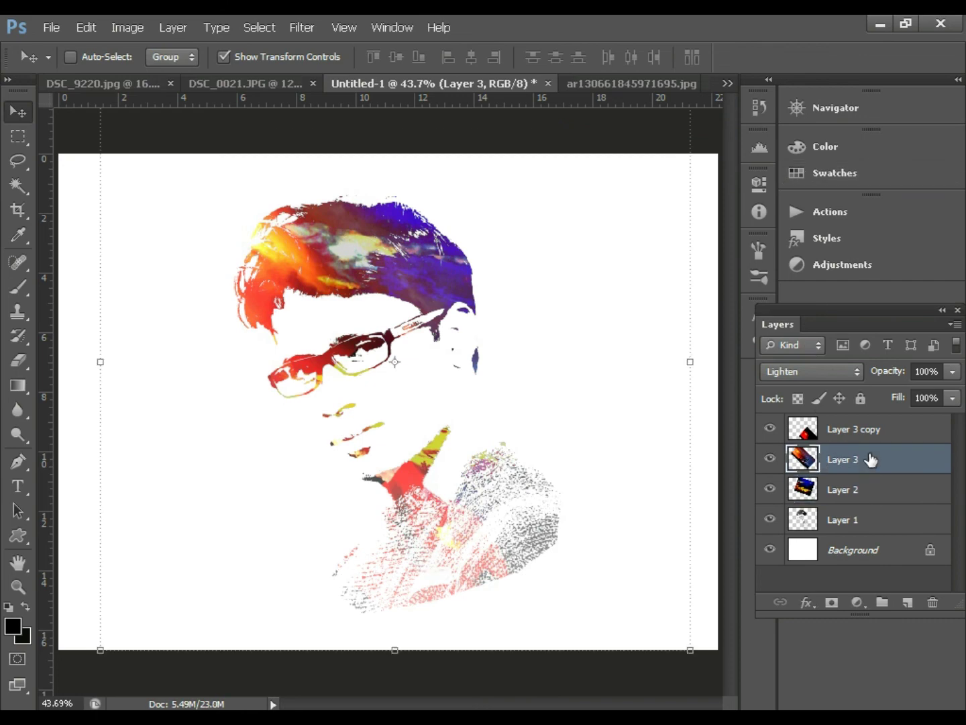
Apply Levels to Layer 3 with input black 42, midtone 0.28 and output white 228.
left_click(169, 29)
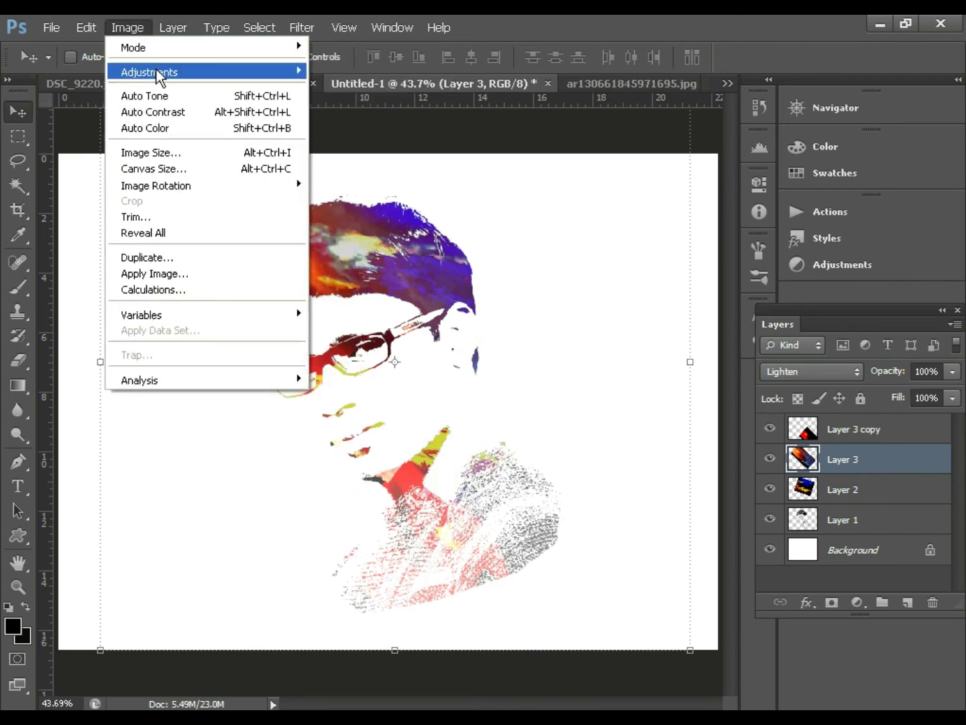
mouse_move(149, 72)
left_click(344, 88)
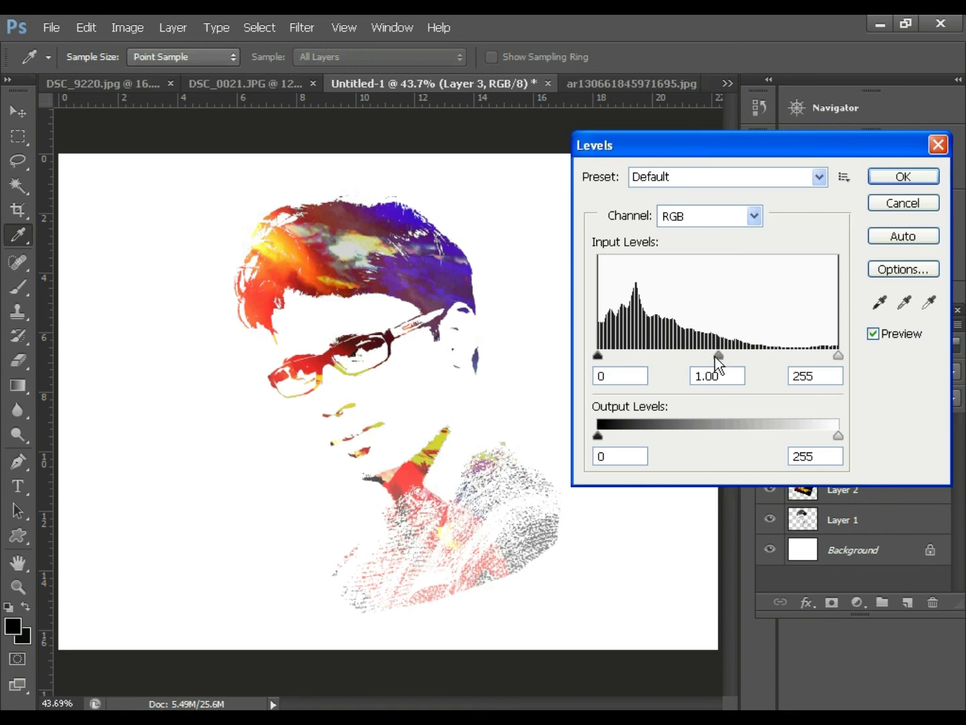
left_click_drag(715, 356, 796, 358)
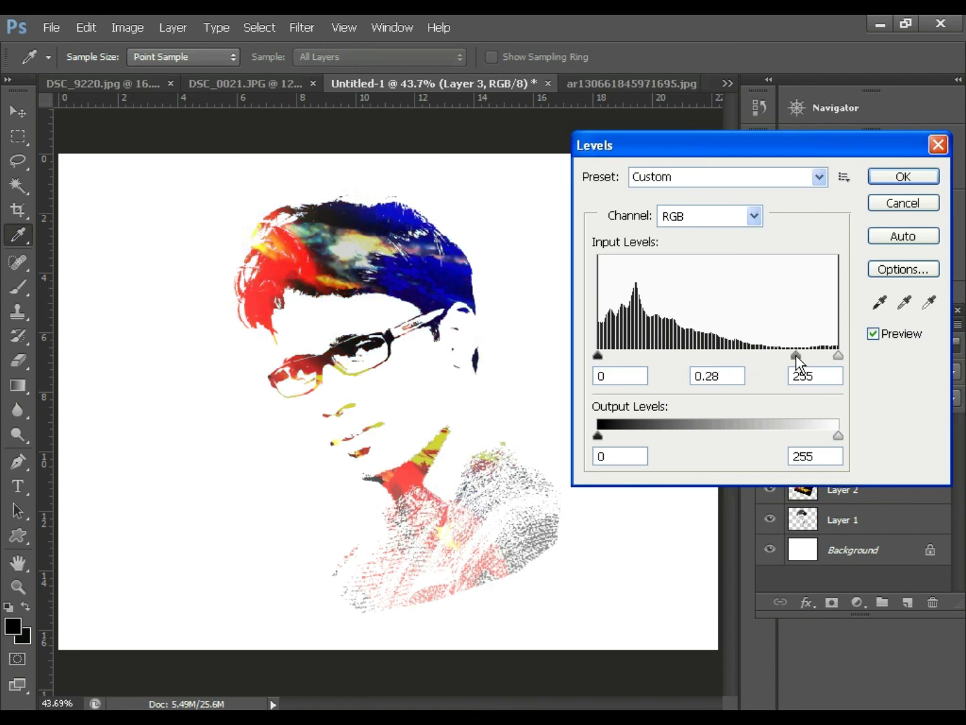
left_click_drag(833, 438, 813, 440)
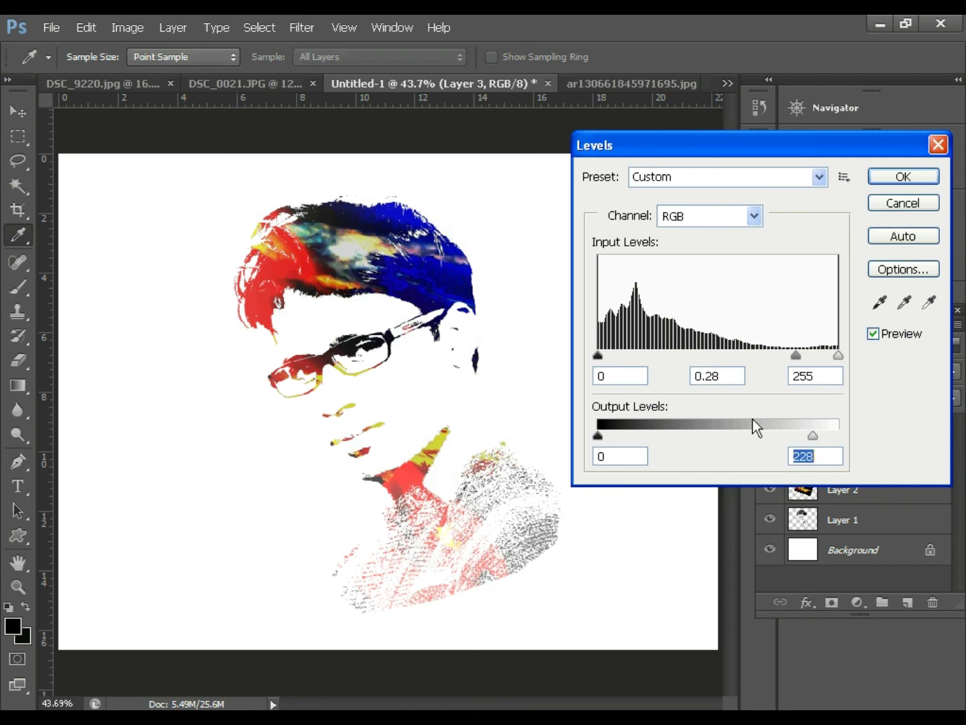
left_click_drag(599, 352, 637, 355)
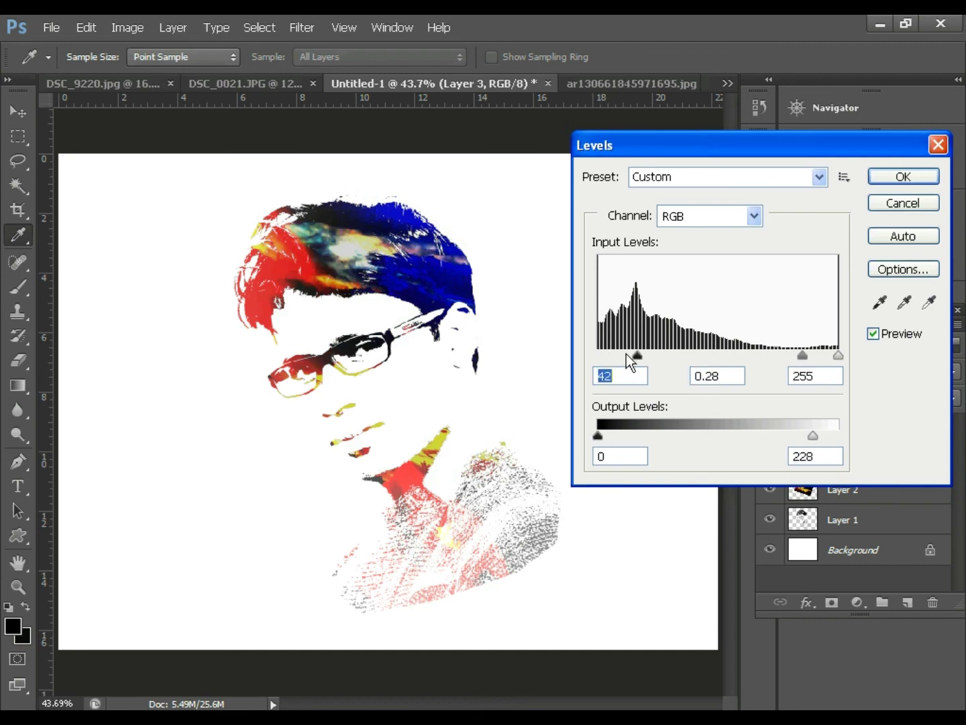
left_click(903, 176)
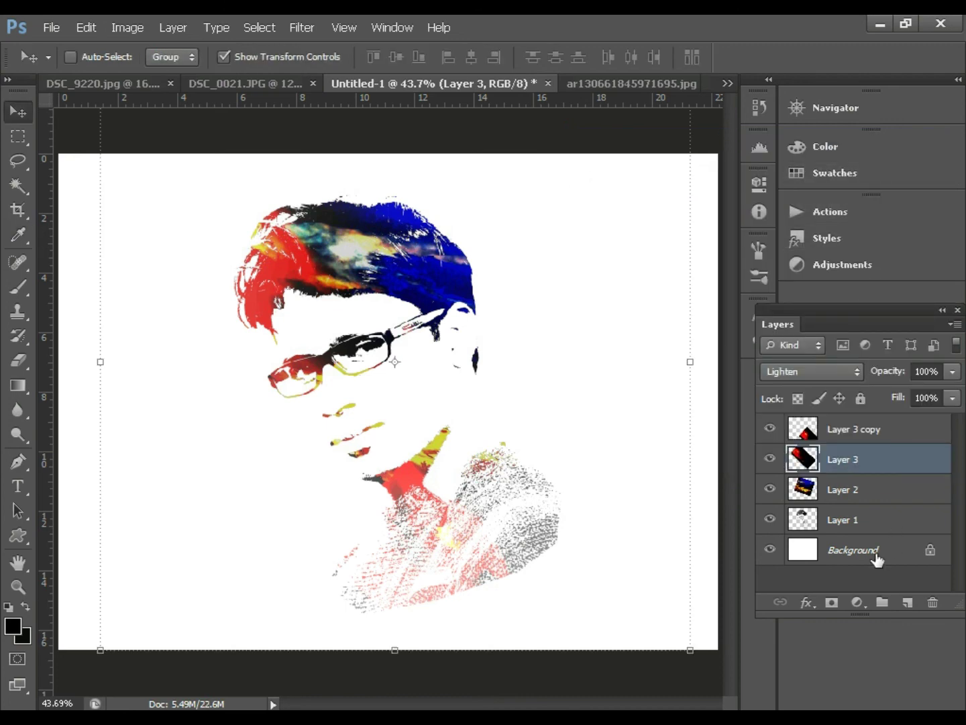
left_click(856, 432)
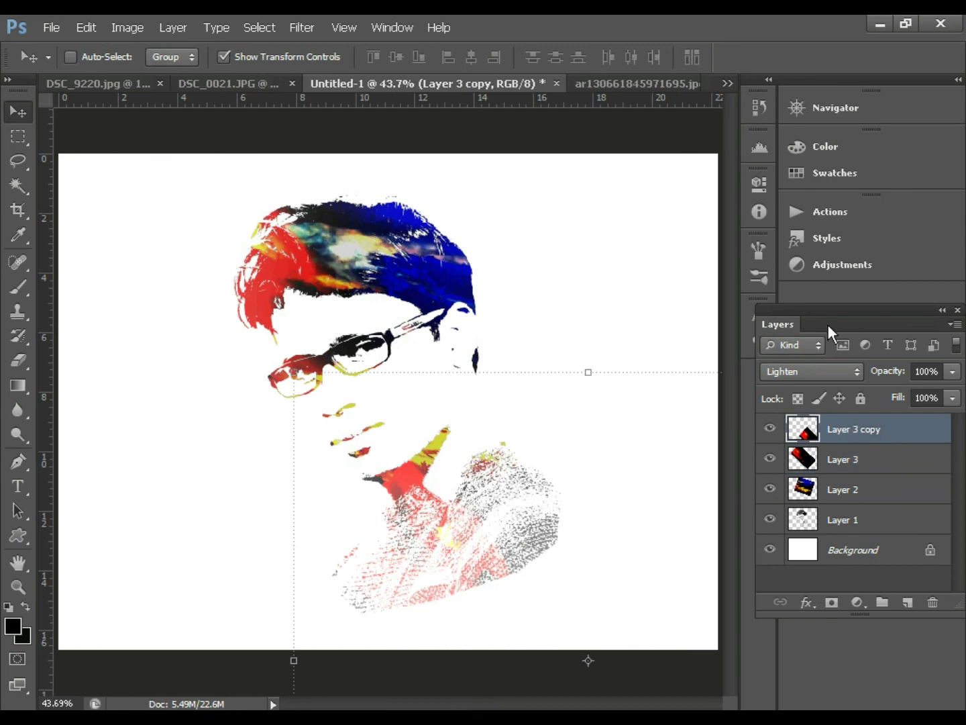
Apply Levels to Layer 3 copy with input black 66, midtone 0.26 and output white 197.
left_click(128, 27)
mouse_move(149, 71)
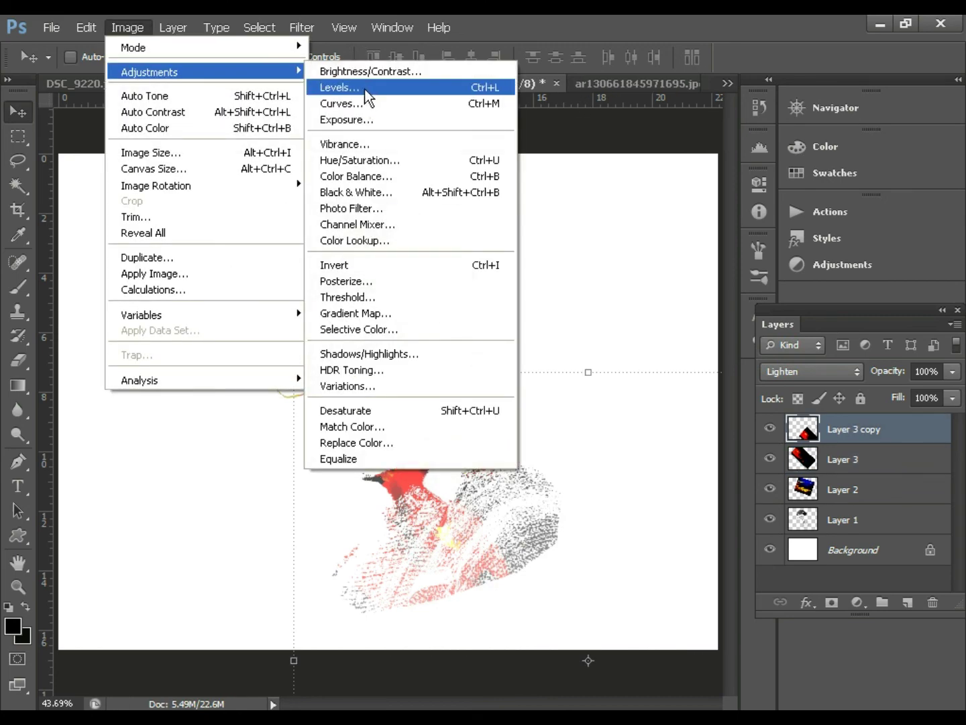
left_click(368, 86)
mouse_move(838, 438)
left_mouse_down()
mouse_move(775, 438)
mouse_move(783, 451)
left_mouse_up()
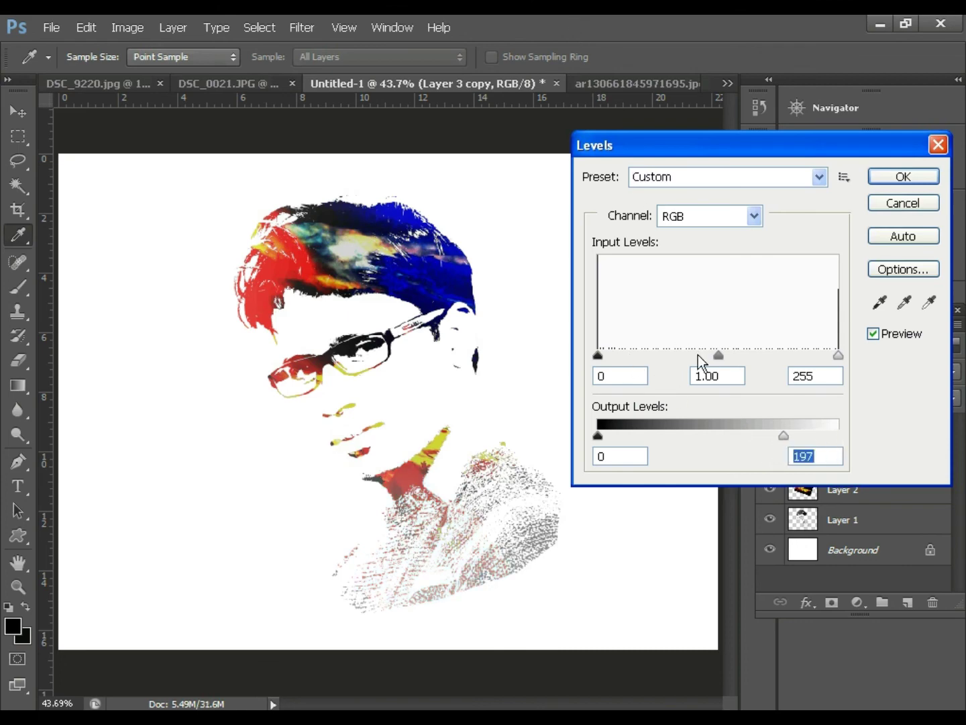
left_click_drag(778, 355, 800, 354)
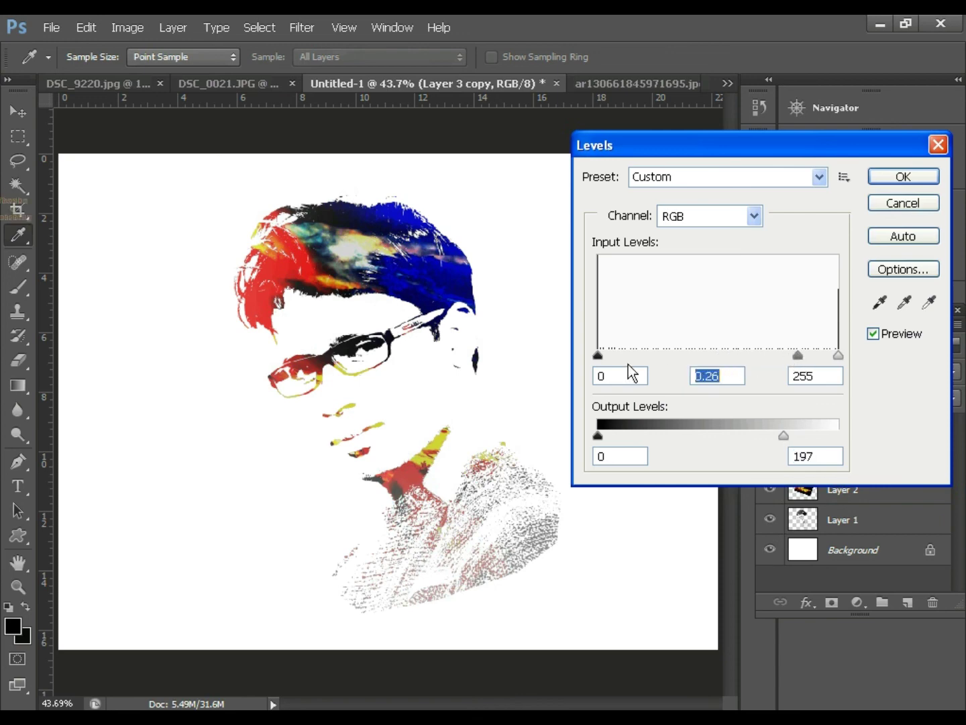
left_click_drag(601, 353, 660, 353)
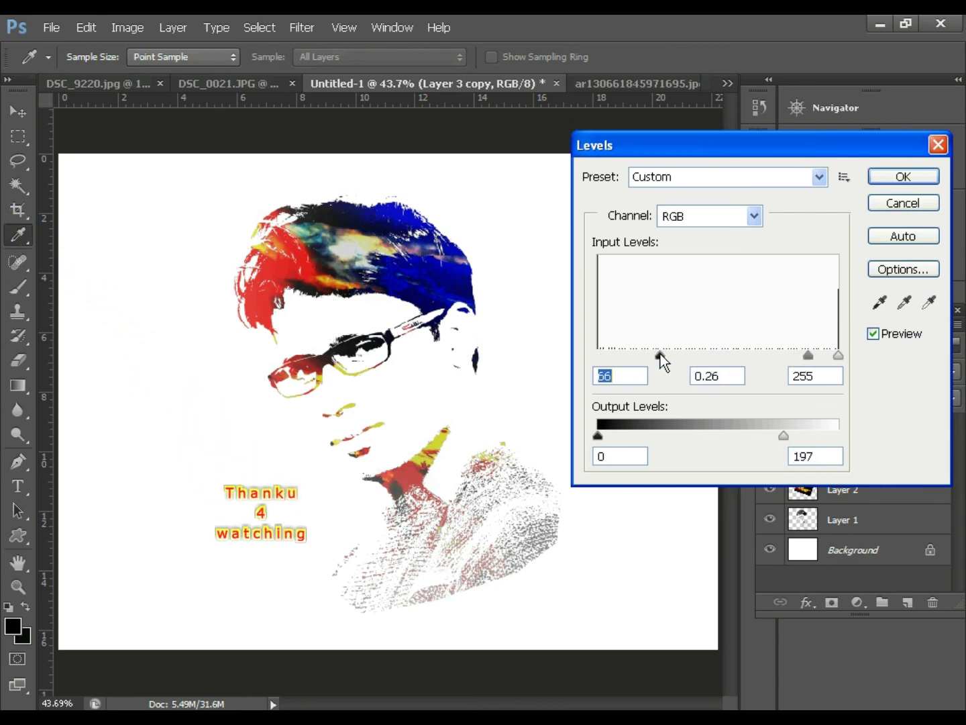
left_click(883, 178)
key("v")
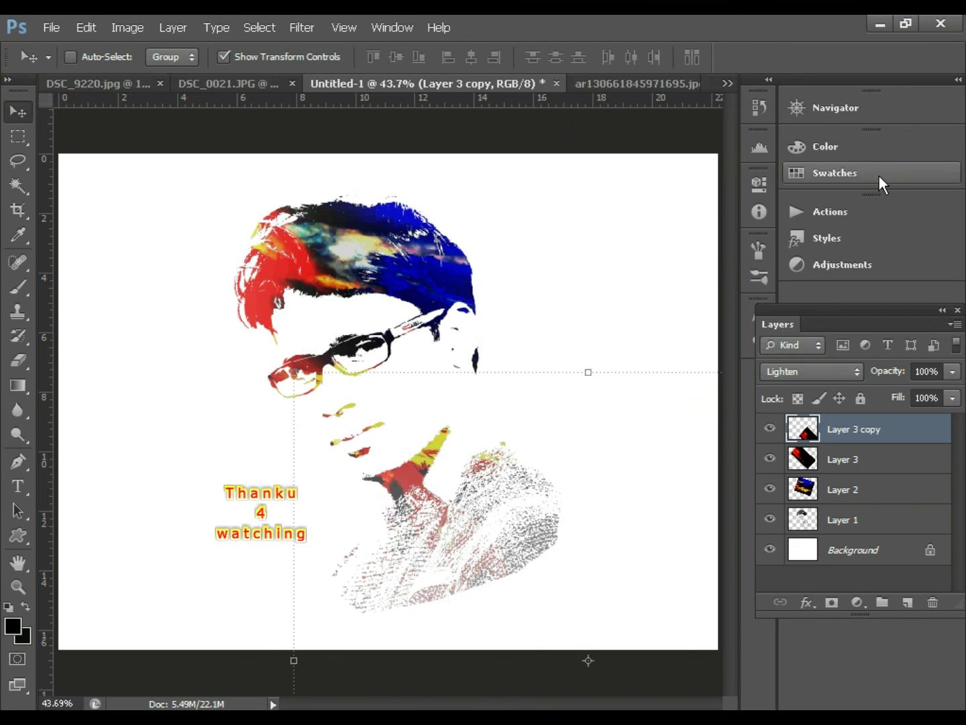